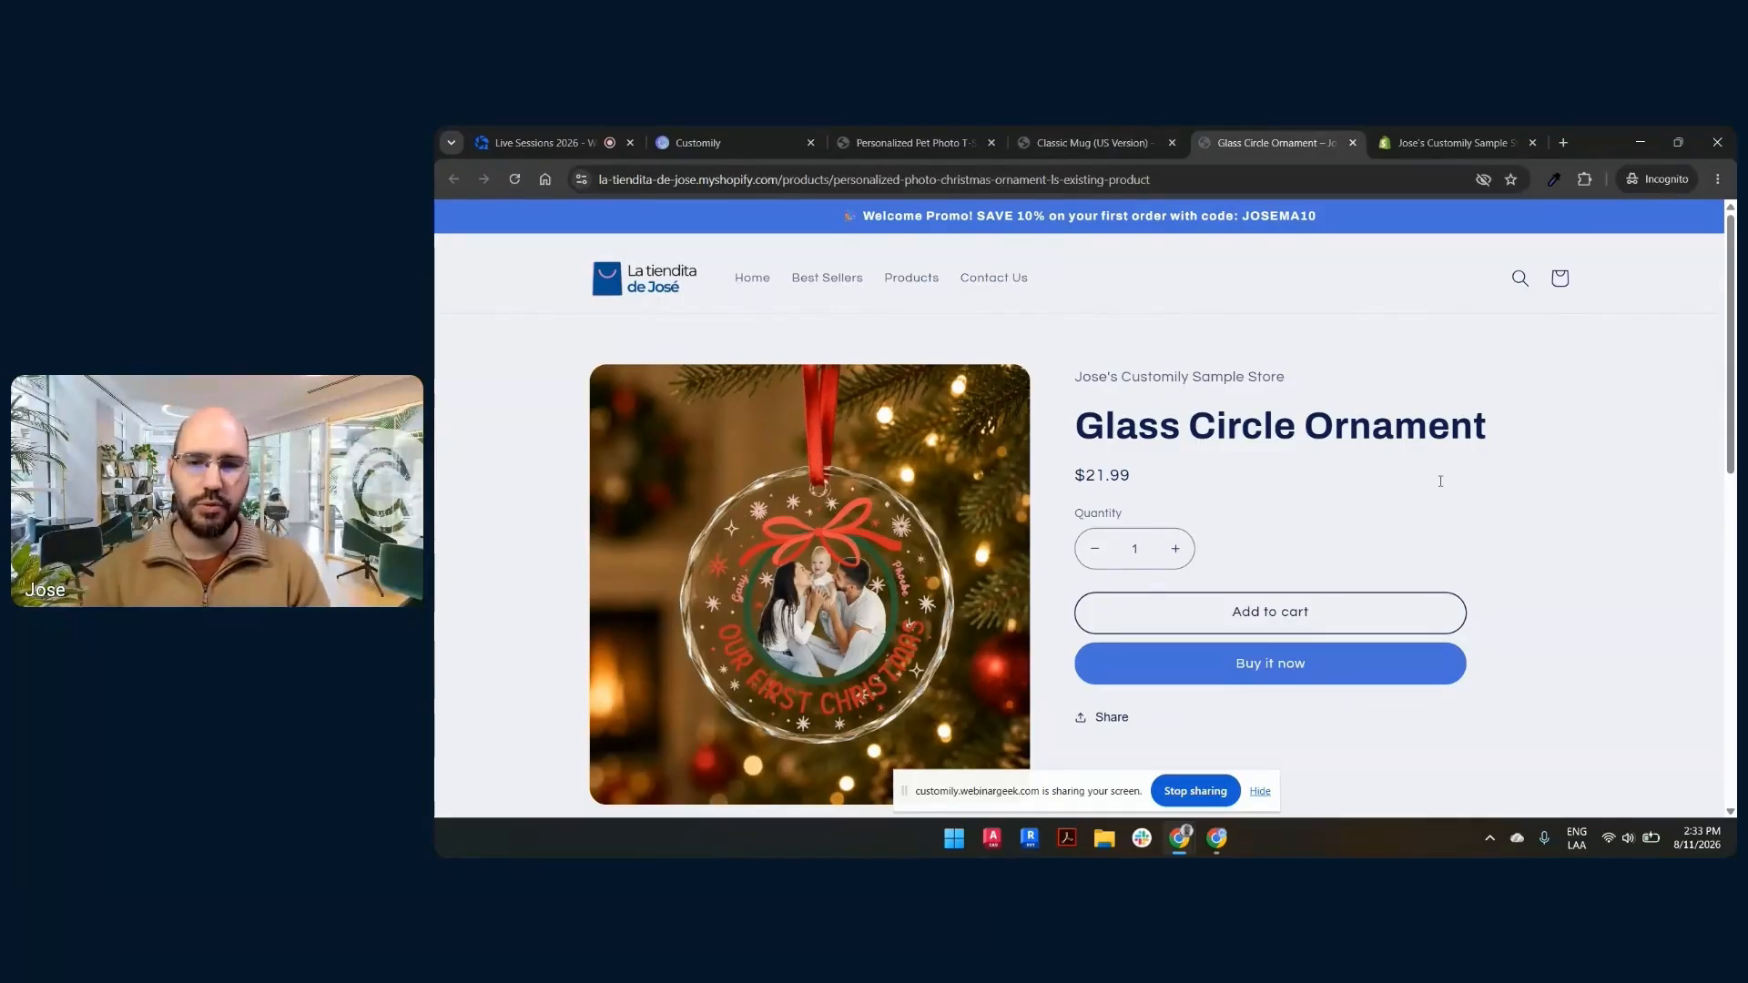
- In Customily, start setting up personalization for an existing product and filter the store's products to those not linked to Customily
{"action": "left_click", "coordinate": [1261, 792]}
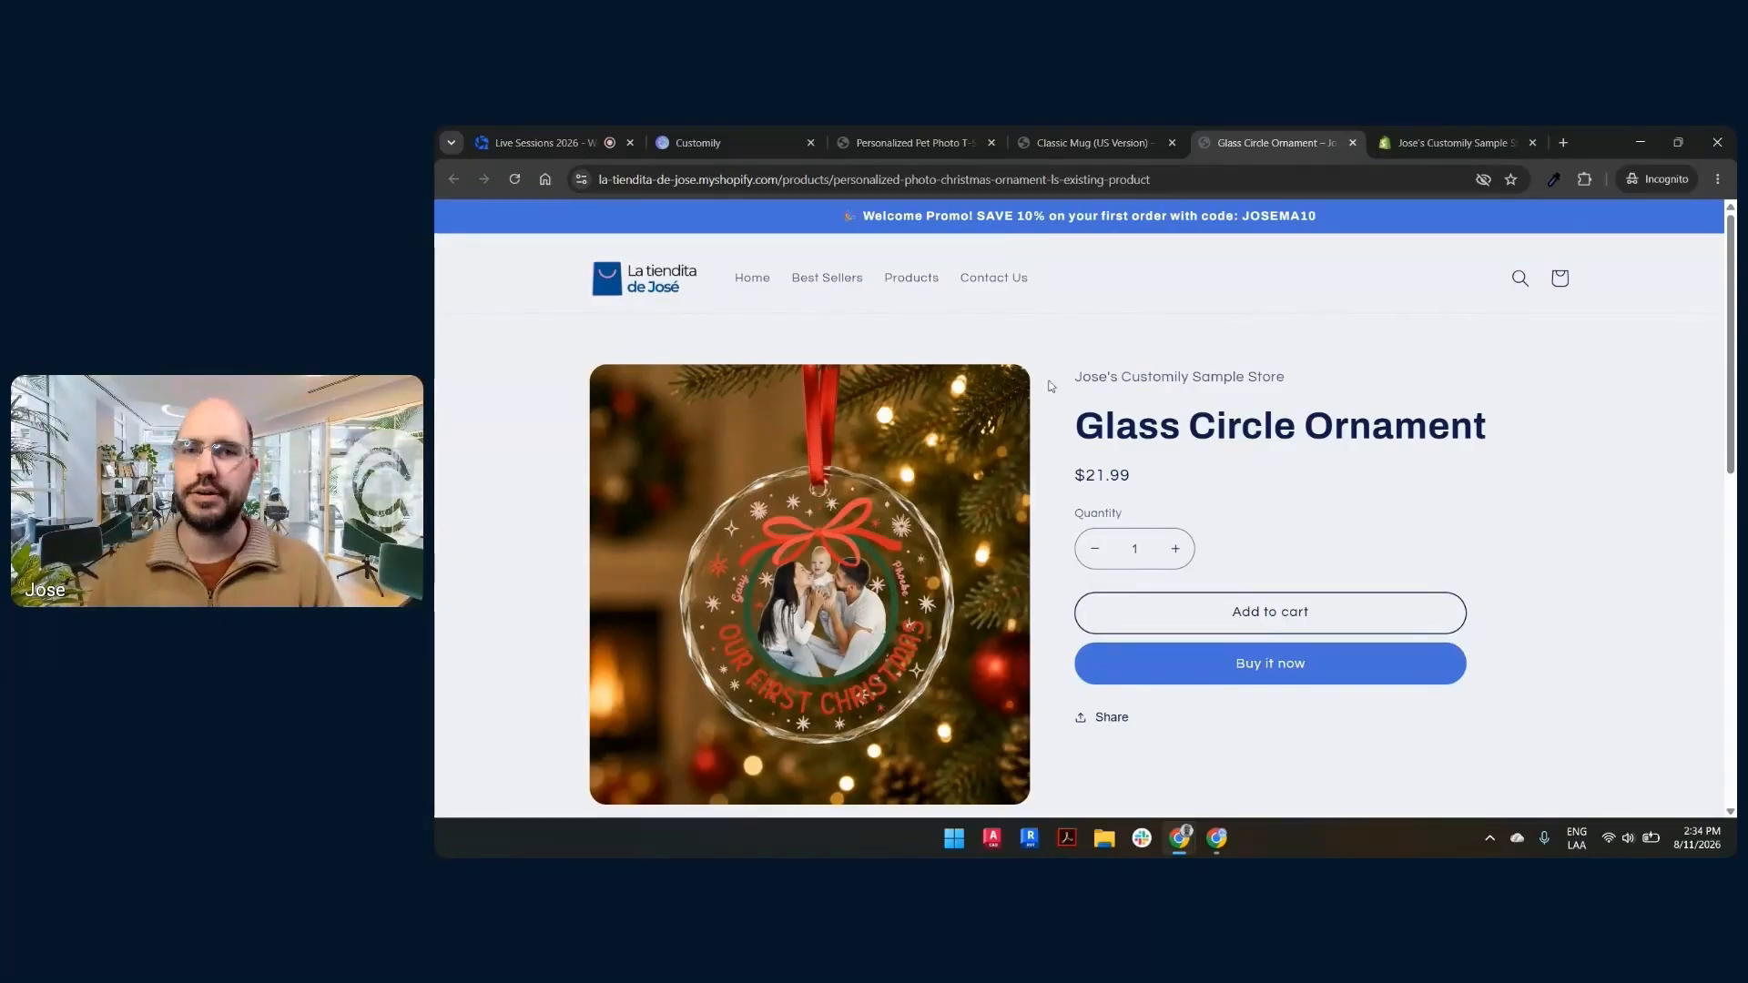
{"action": "mouse_move", "coordinate": [692, 136]}
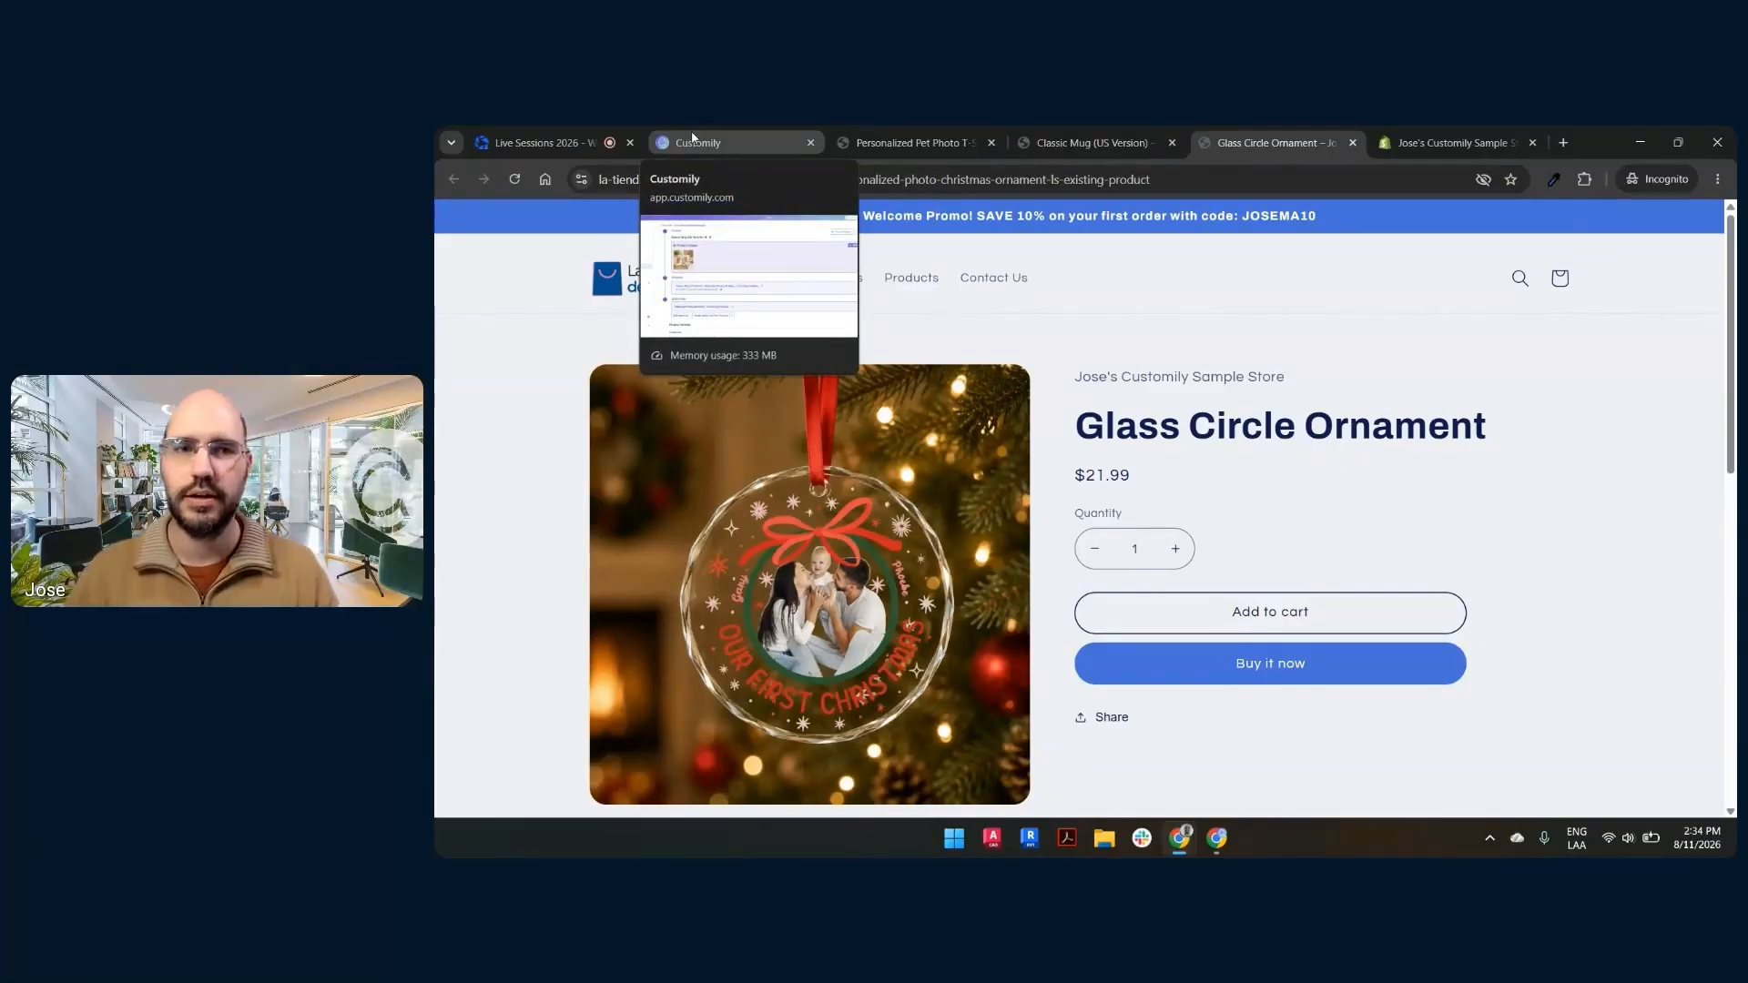
{"action": "left_click", "coordinate": [692, 136]}
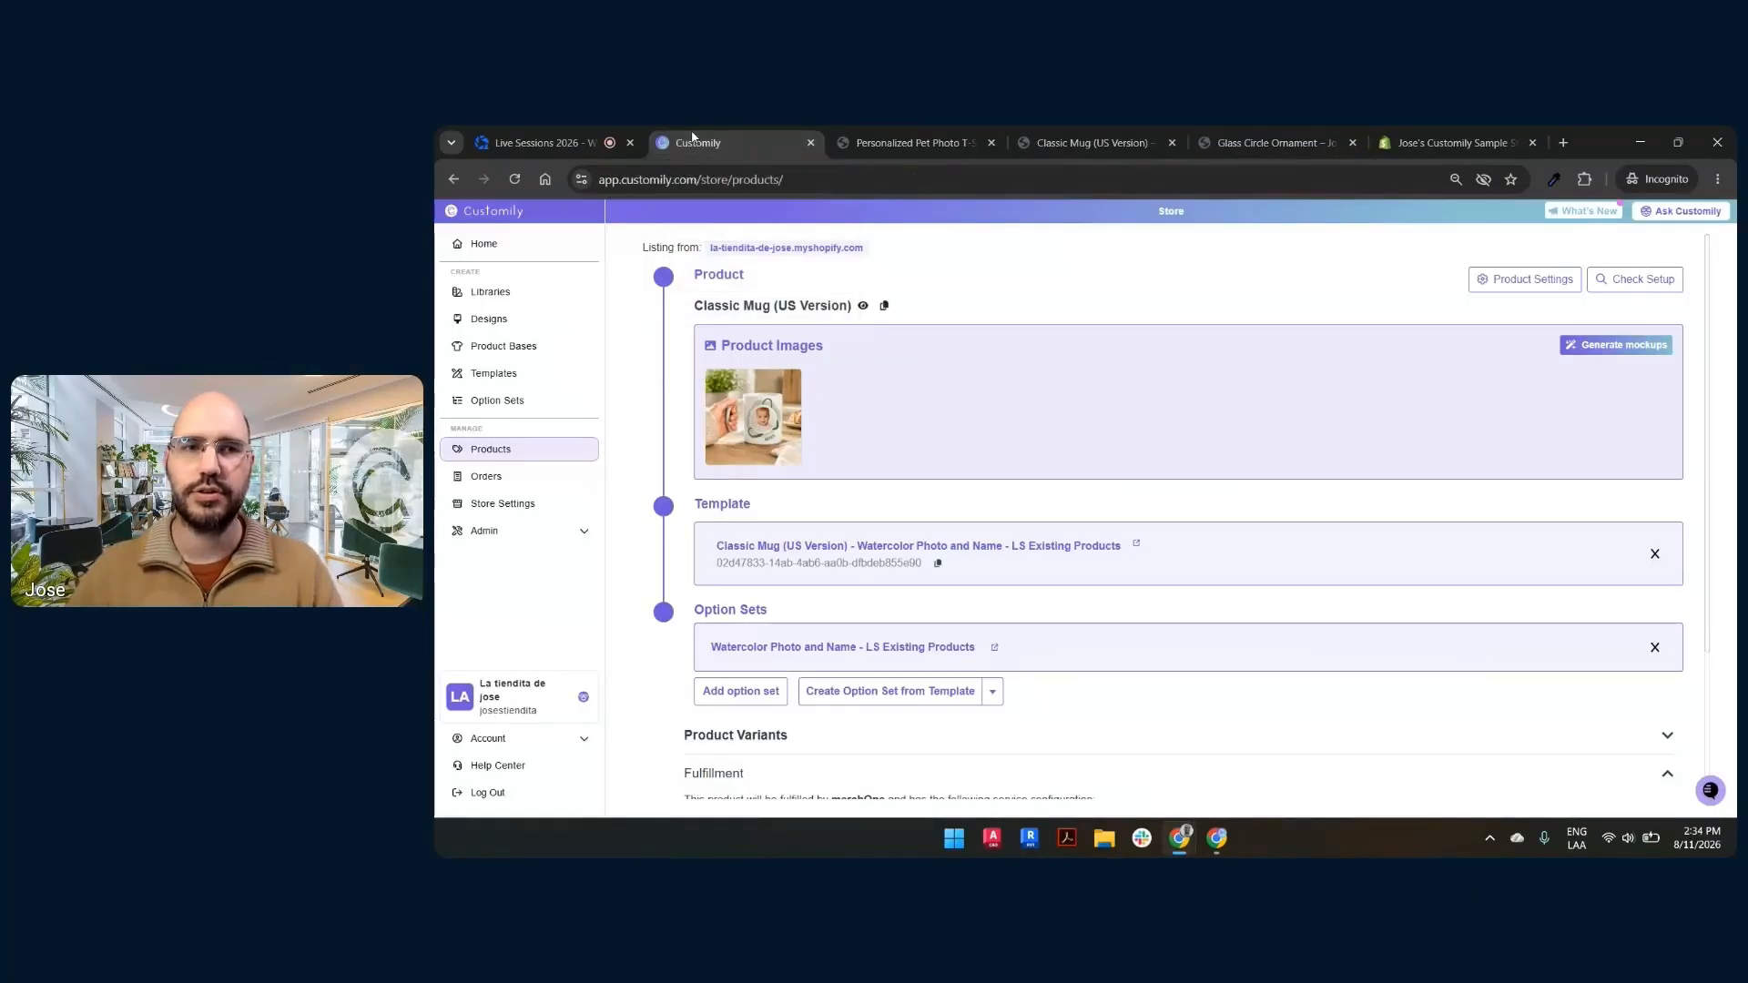
{"action": "left_click", "coordinate": [487, 244]}
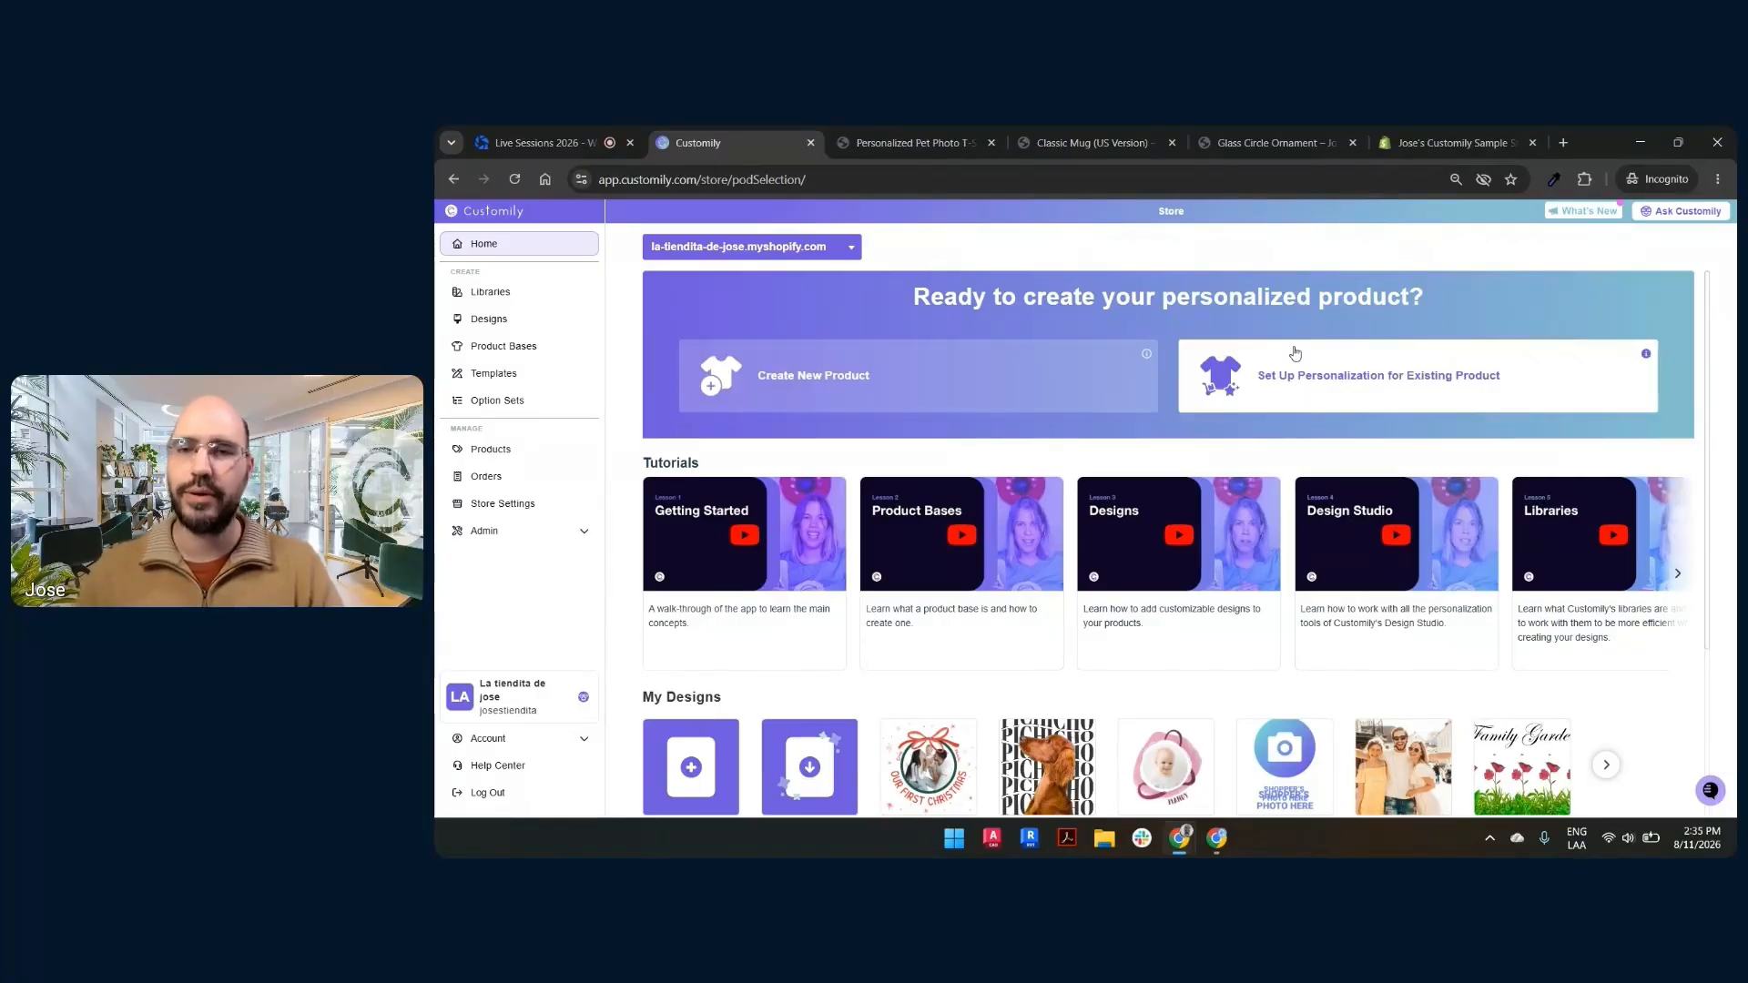
{"action": "left_click", "coordinate": [1386, 367]}
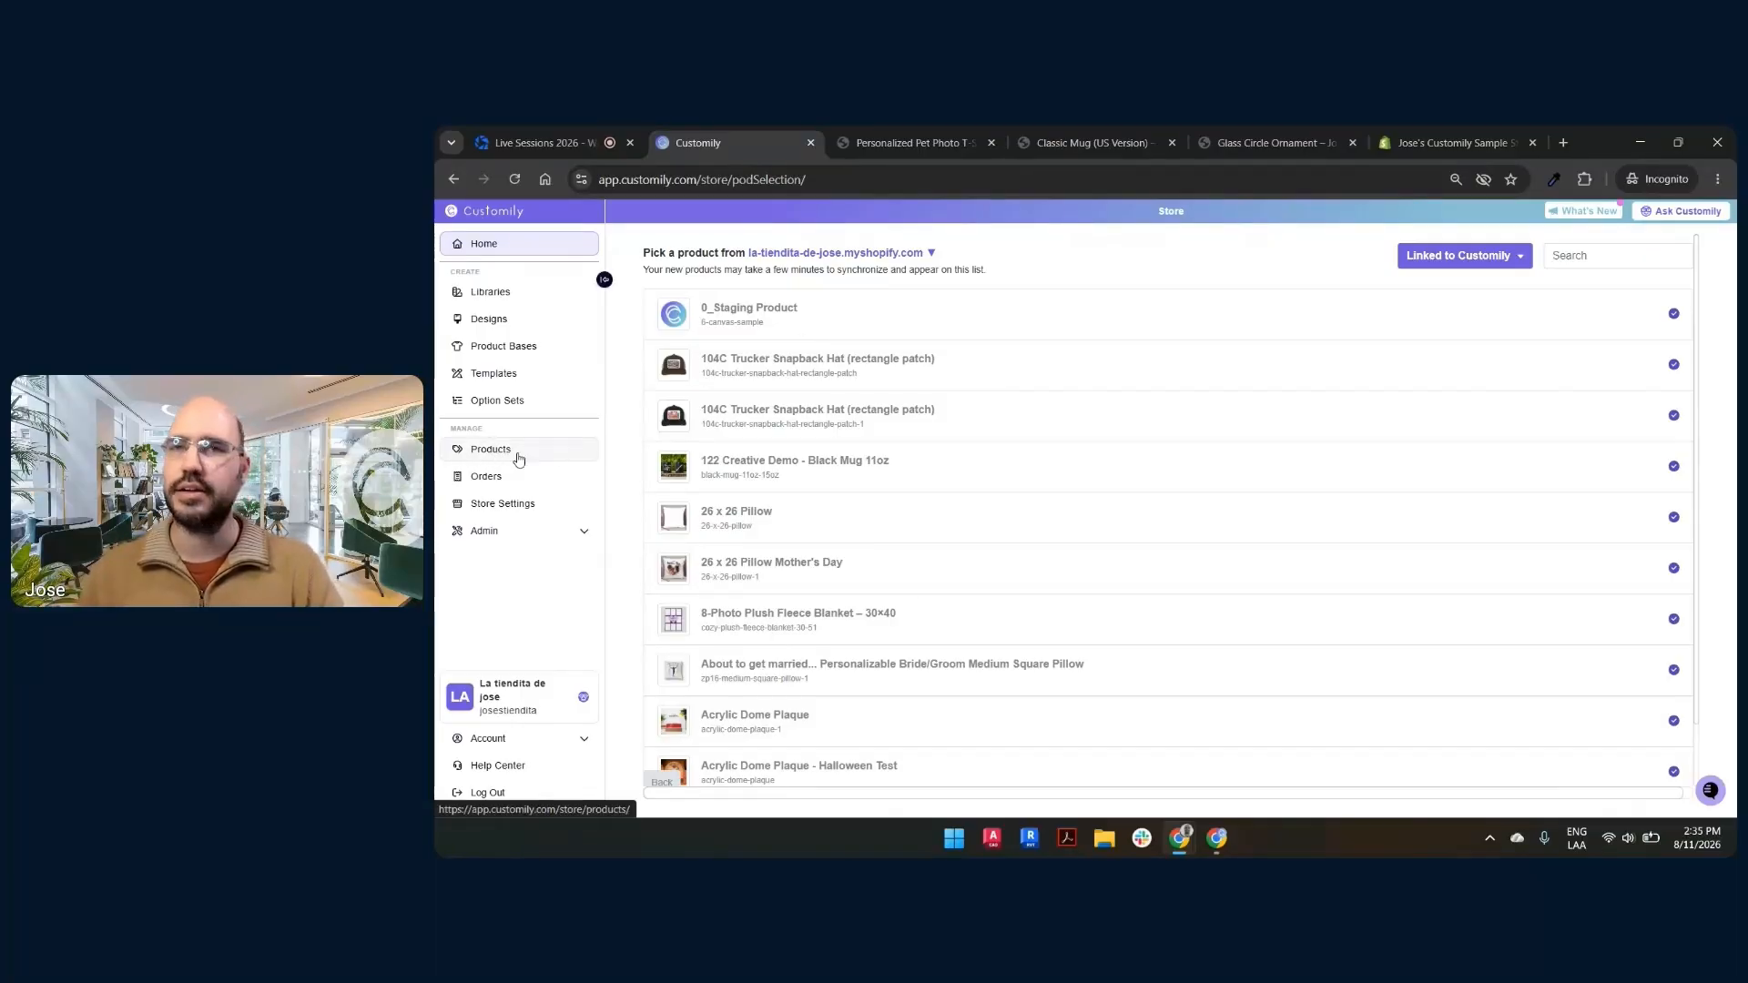
{"action": "left_click", "coordinate": [1505, 261]}
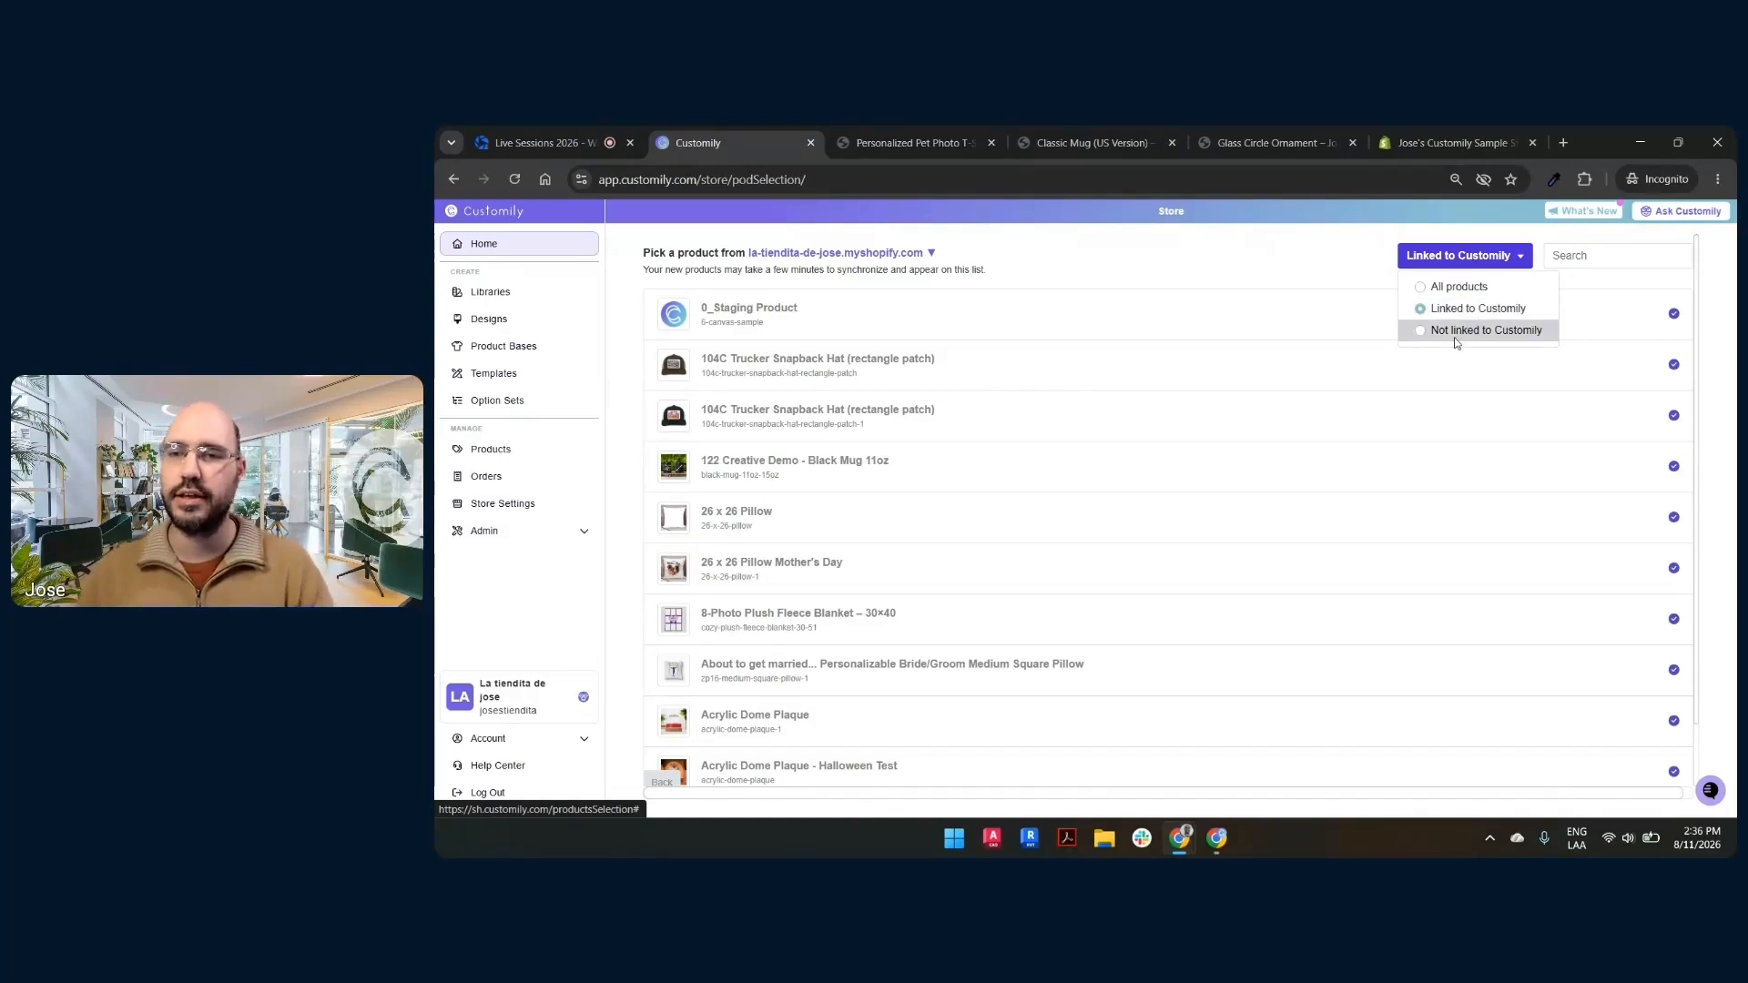
{"action": "left_click", "coordinate": [1477, 331]}
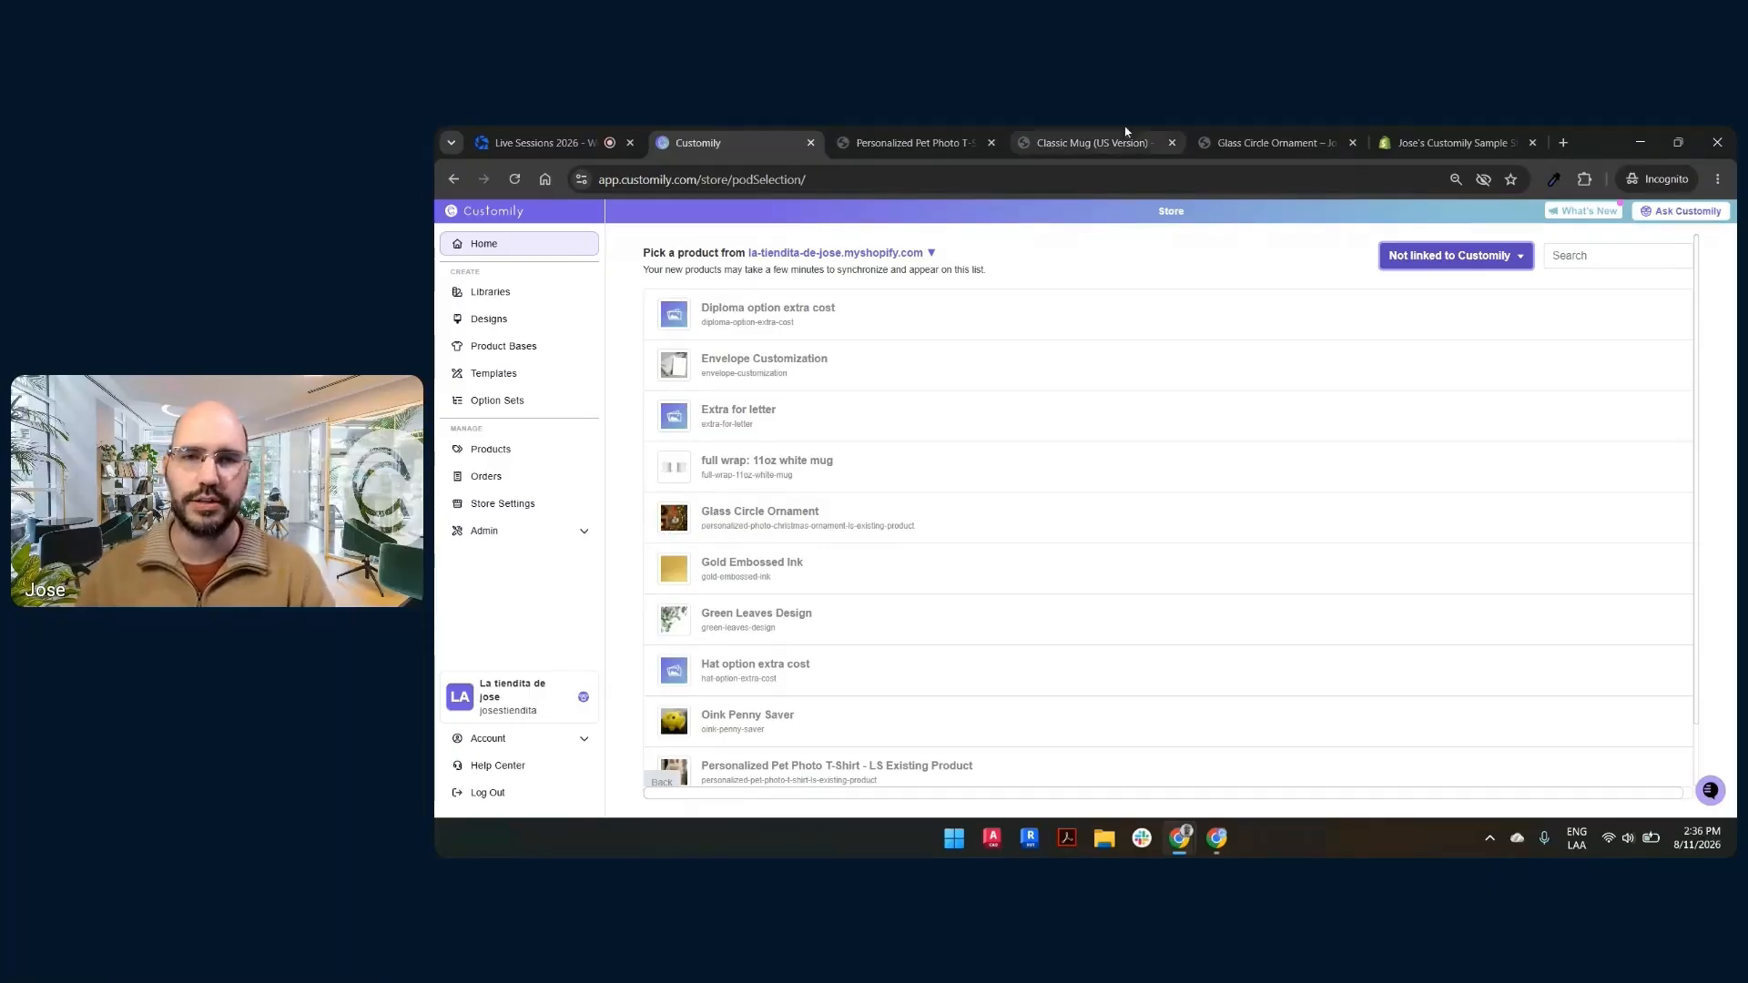
- Check the Glass Circle Ornament's storefront page and choose that product in Customily for personalization
{"action": "left_click", "coordinate": [1251, 145]}
{"action": "scroll", "coordinate": [1268, 403], "scroll_direction": "down", "scroll_amount": 3}
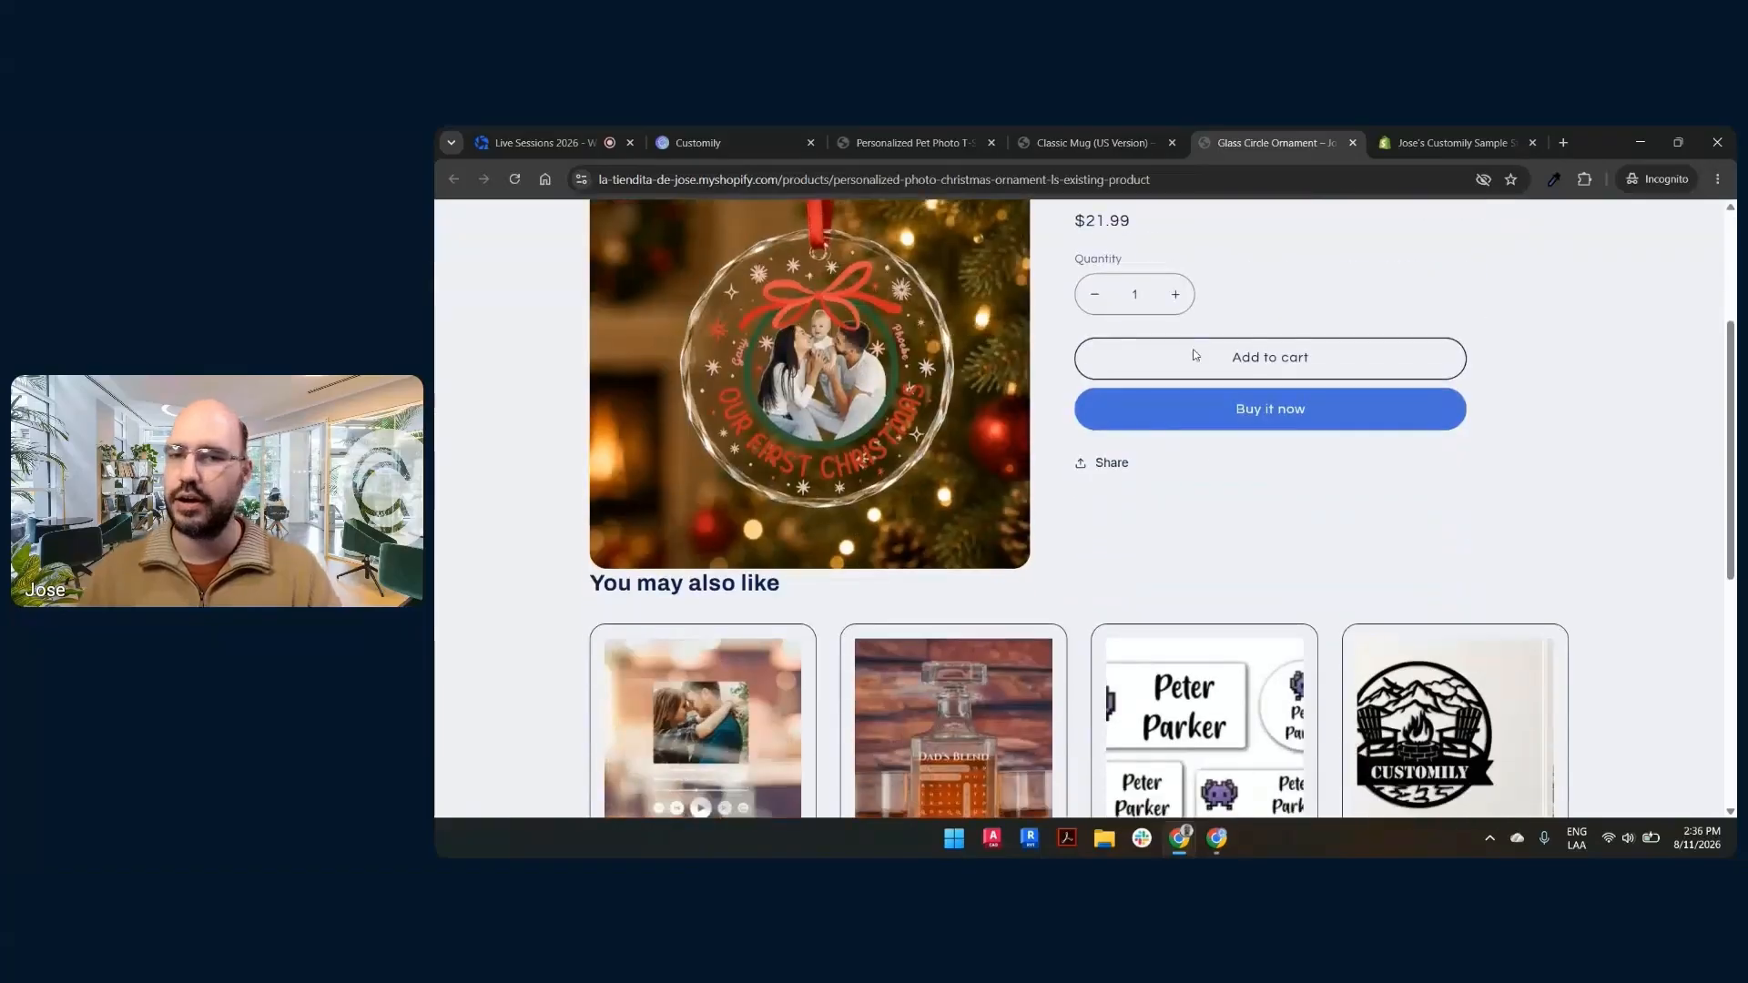
{"action": "scroll", "coordinate": [1250, 468], "scroll_direction": "up", "scroll_amount": 3}
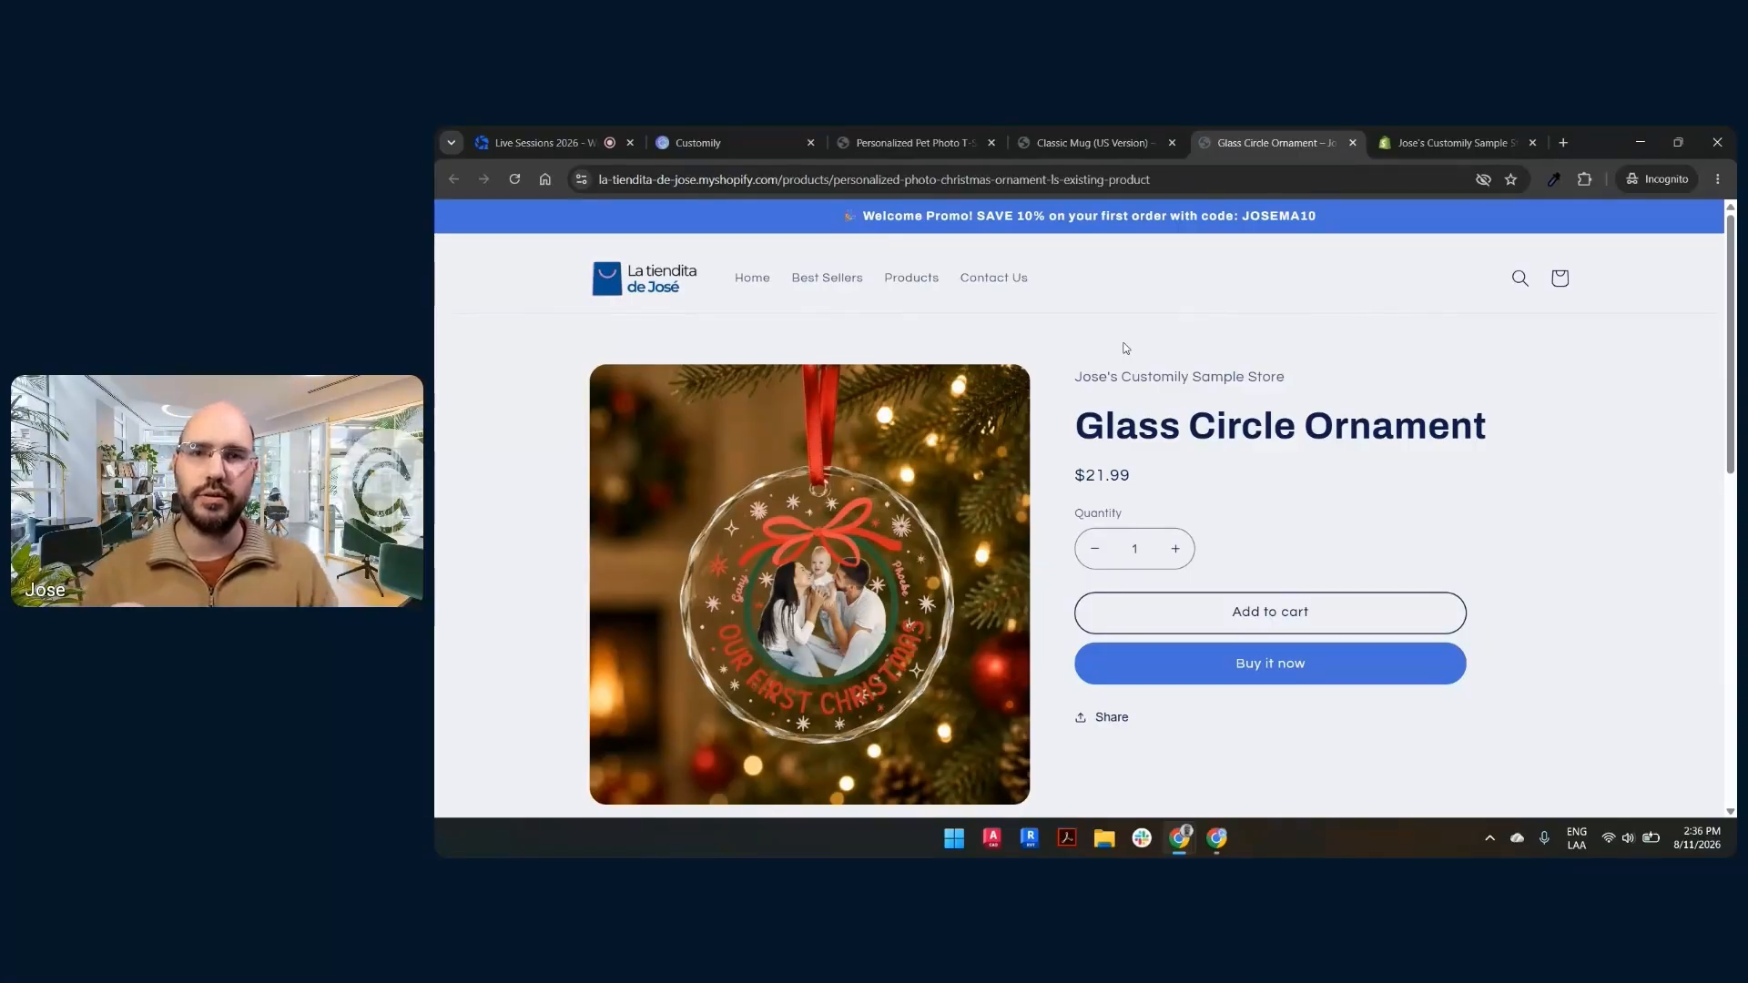
{"action": "left_click", "coordinate": [749, 133]}
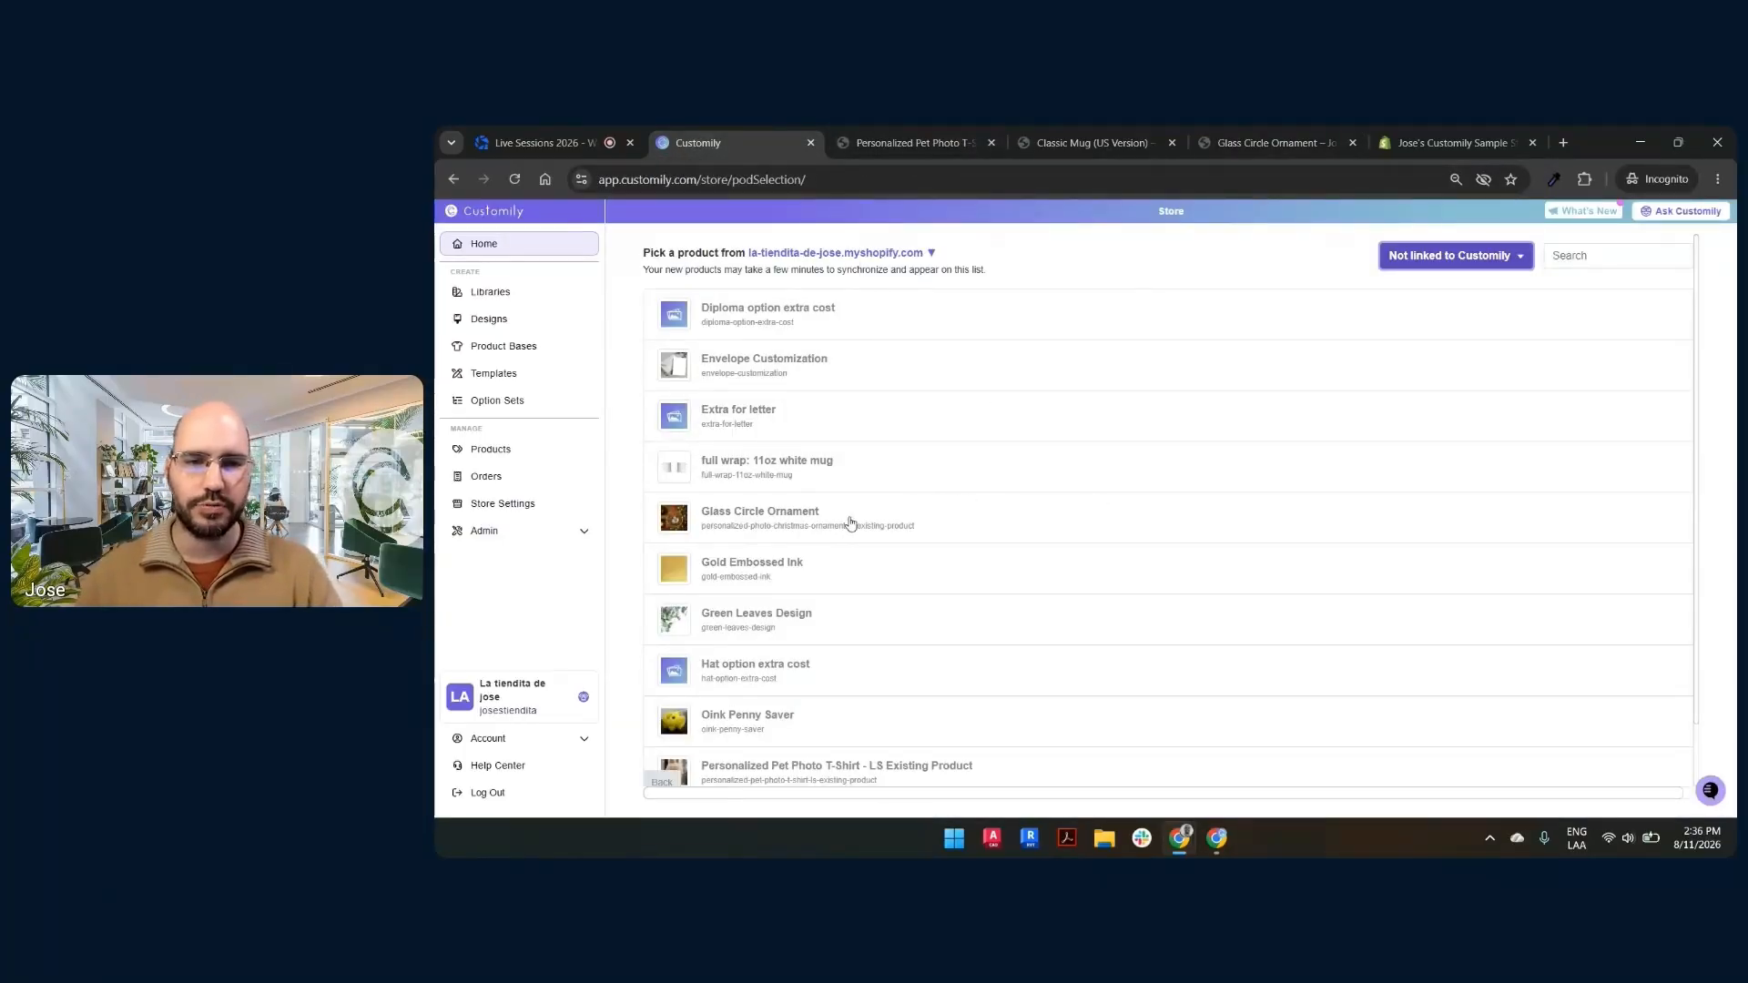
{"action": "left_click", "coordinate": [1065, 522]}
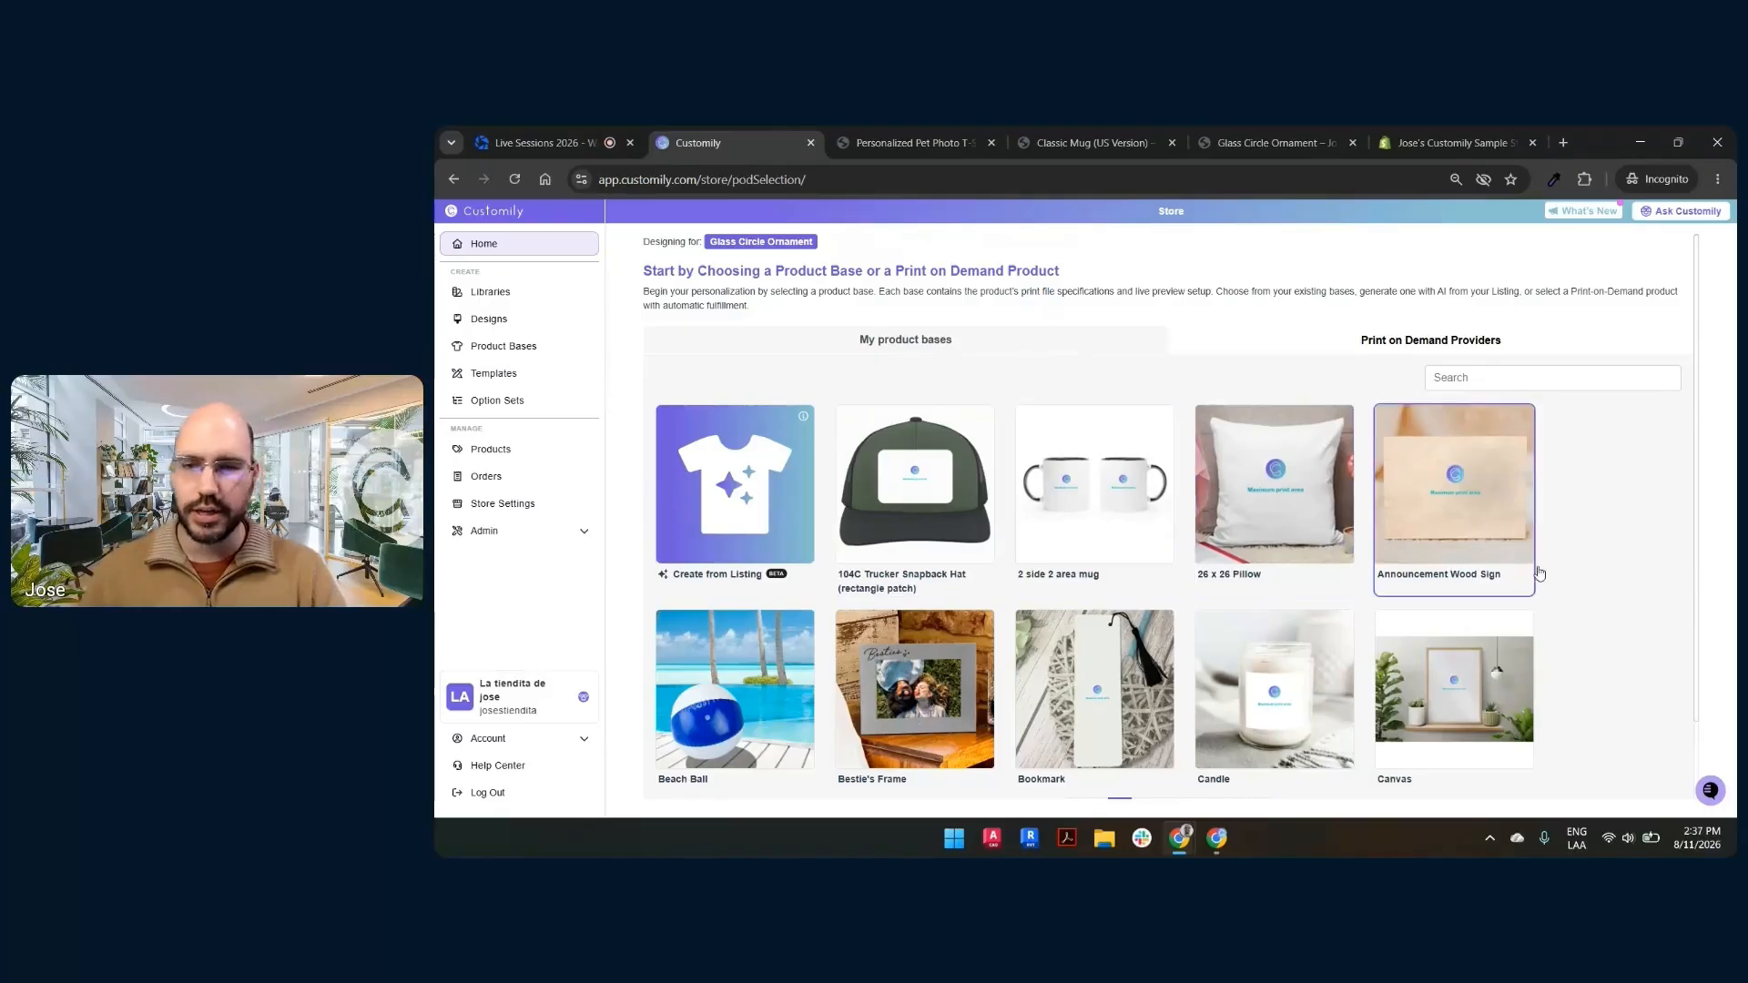
- Search the existing product bases for "glass" and choose the Glass Circle Ornament base
{"action": "scroll", "coordinate": [1229, 637], "scroll_direction": "down", "scroll_amount": 2}
{"action": "scroll", "coordinate": [1111, 614], "scroll_direction": "up", "scroll_amount": 1}
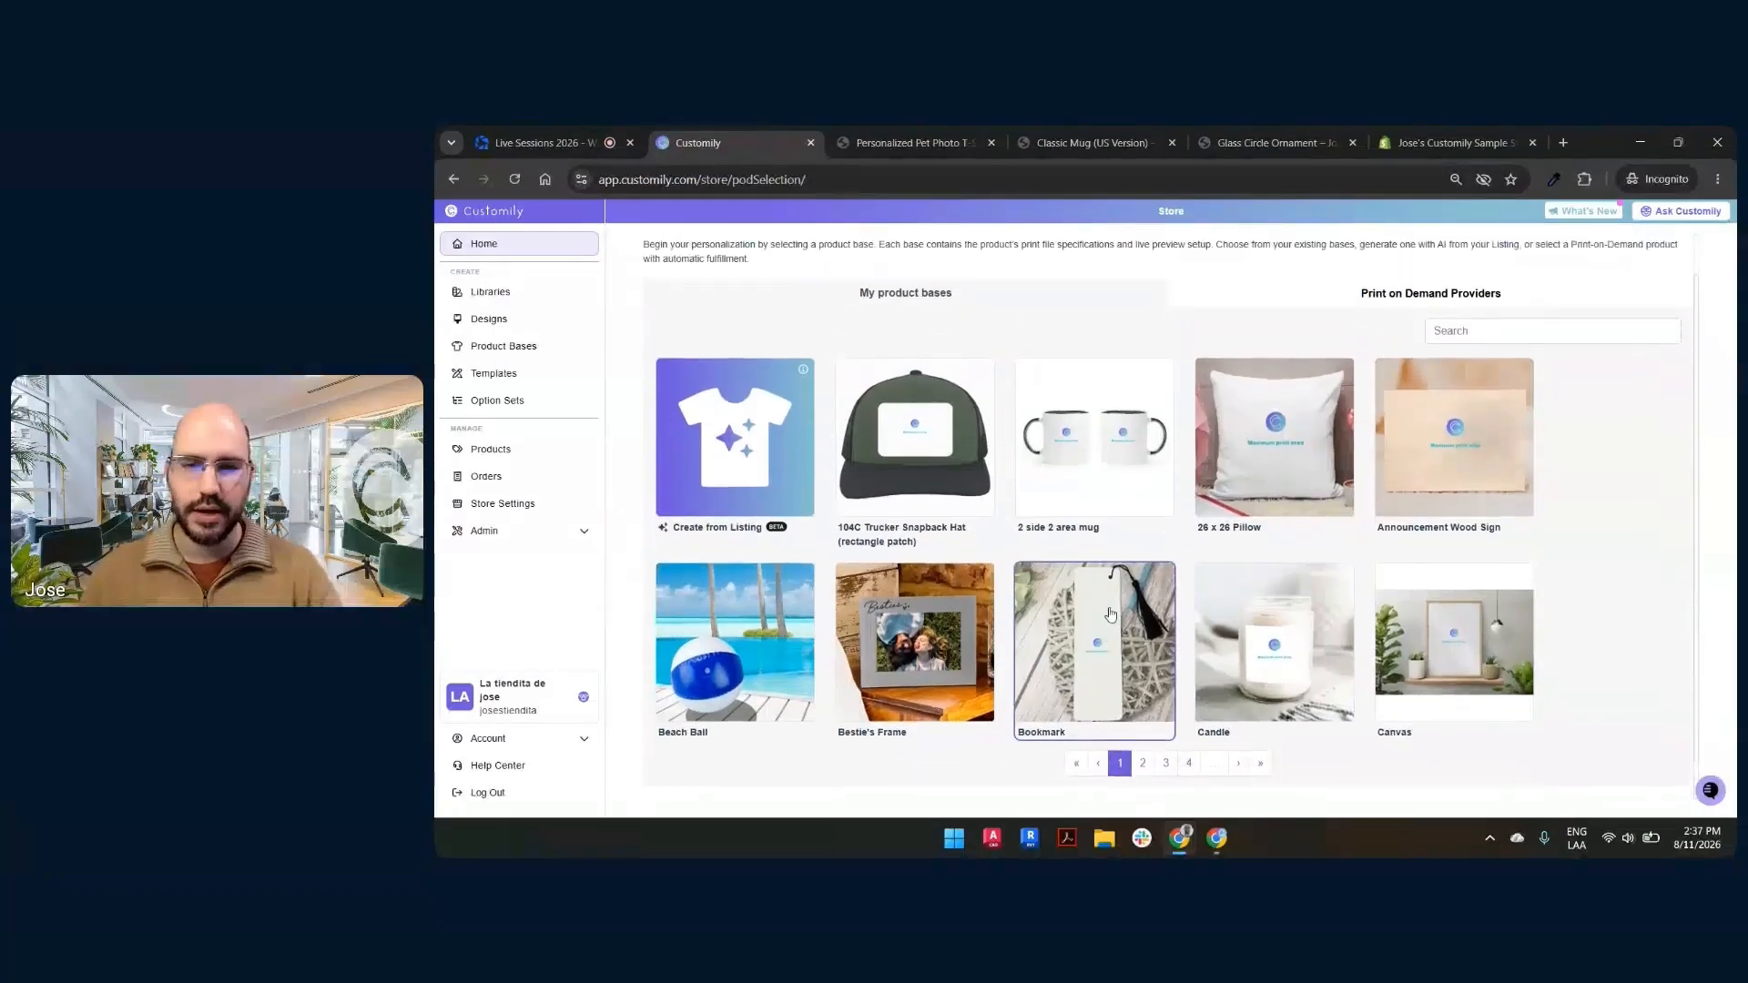
{"action": "scroll", "coordinate": [1110, 614], "scroll_direction": "up", "scroll_amount": 1}
{"action": "scroll", "coordinate": [1074, 437], "scroll_direction": "down", "scroll_amount": 1}
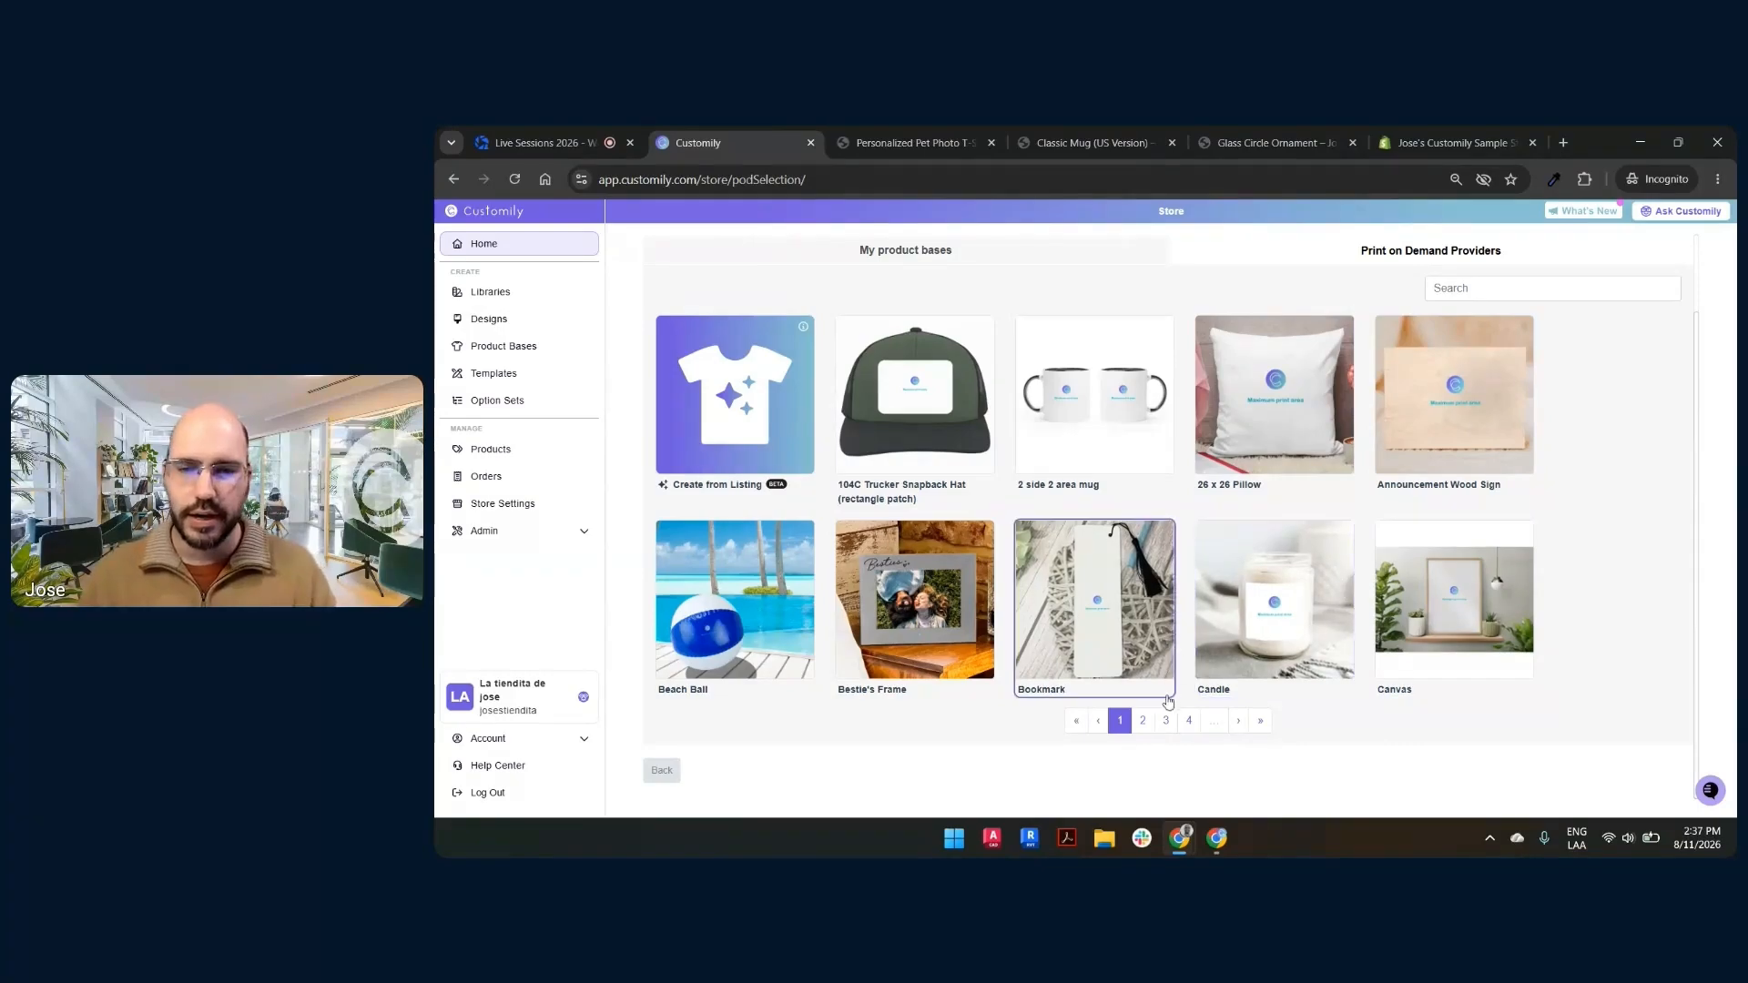
{"action": "scroll", "coordinate": [1282, 391], "scroll_direction": "up", "scroll_amount": 1}
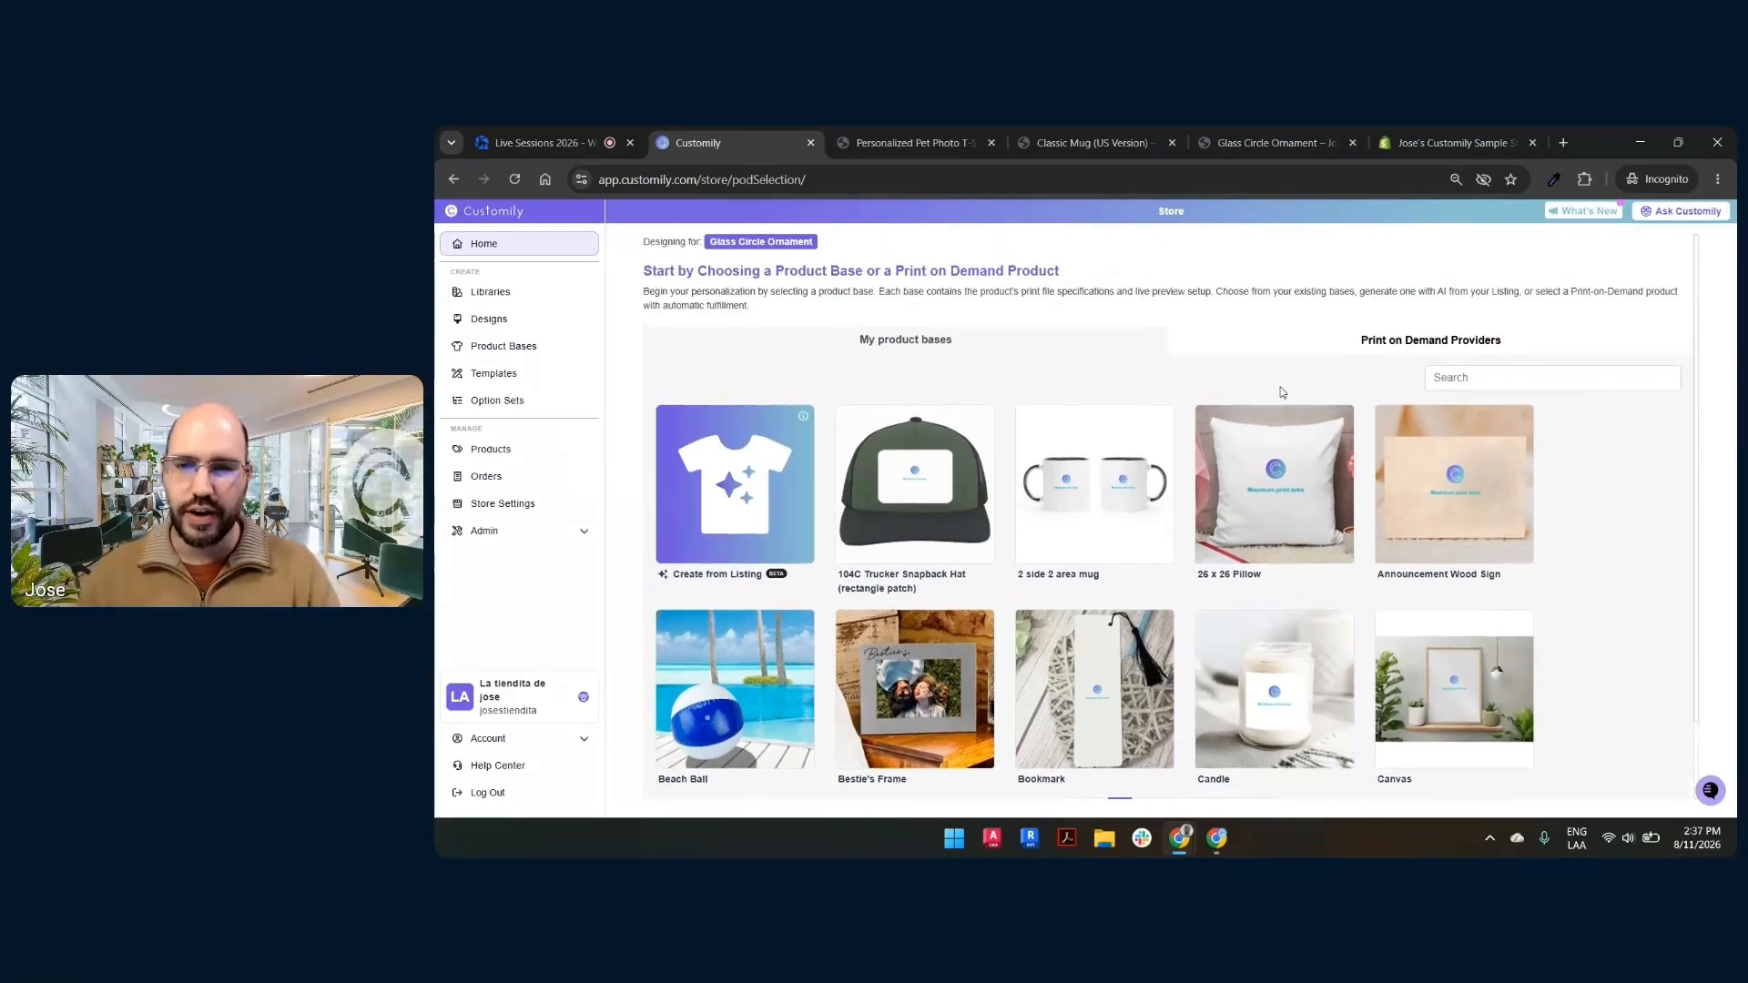
{"action": "left_click", "coordinate": [1461, 380]}
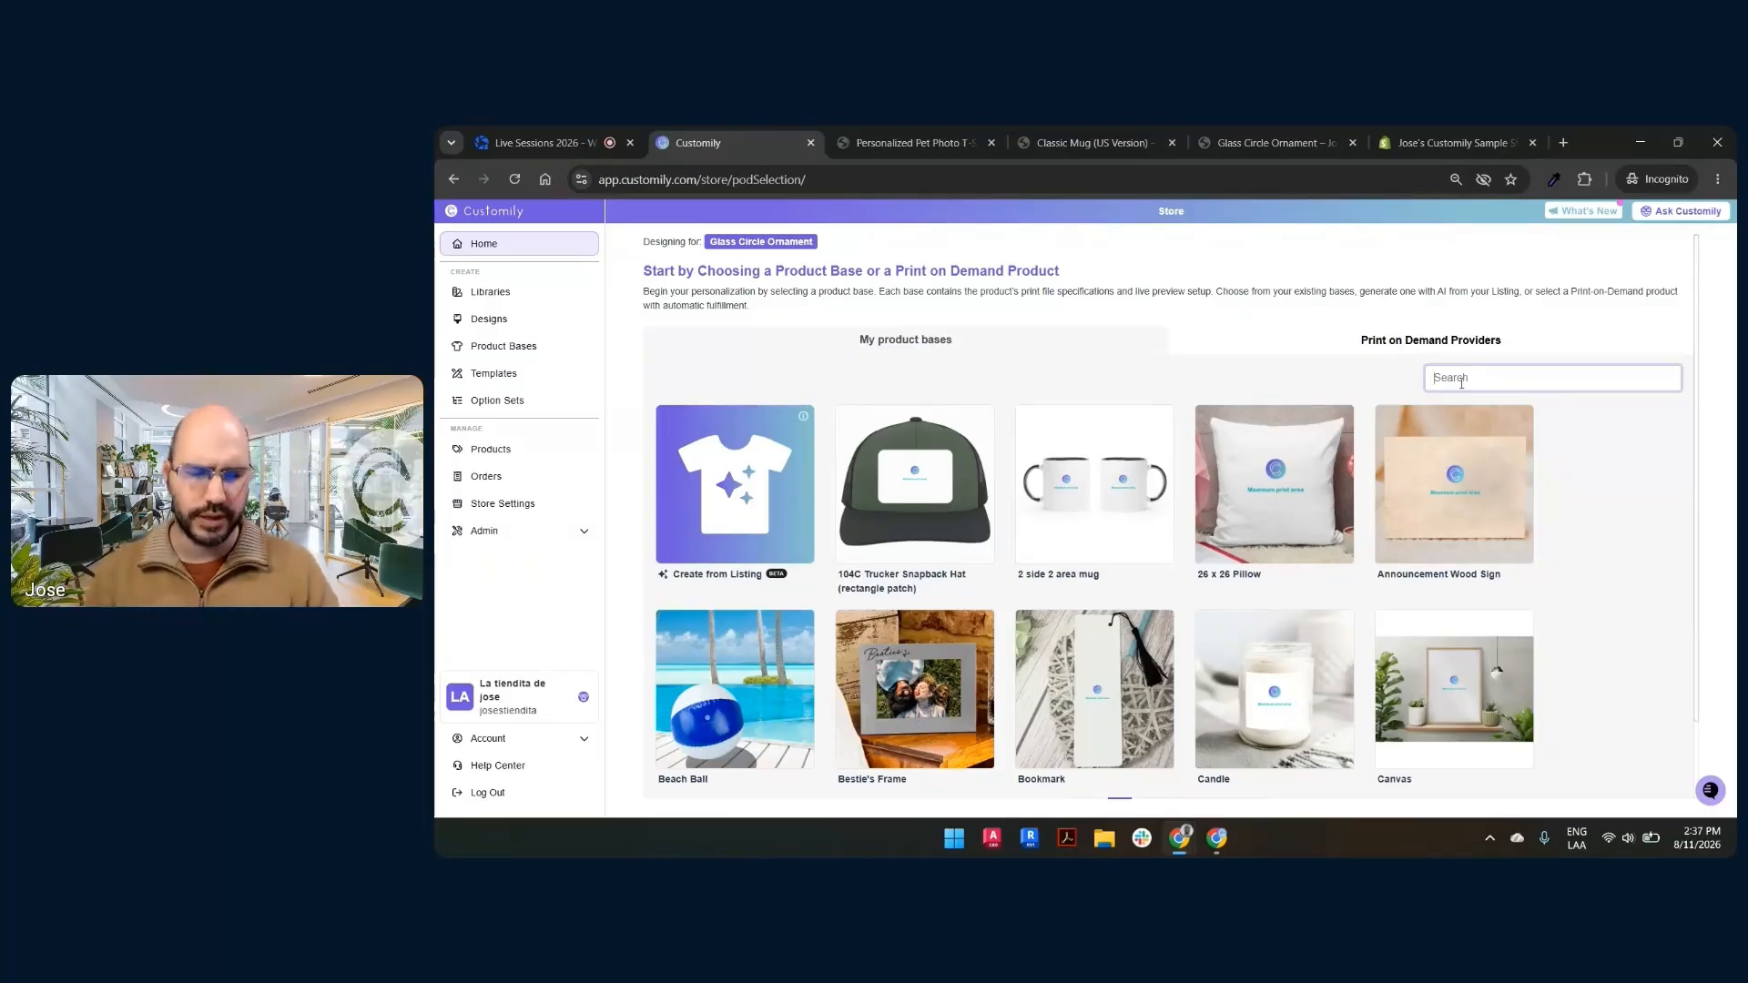
{"action": "type", "text": "gl"}
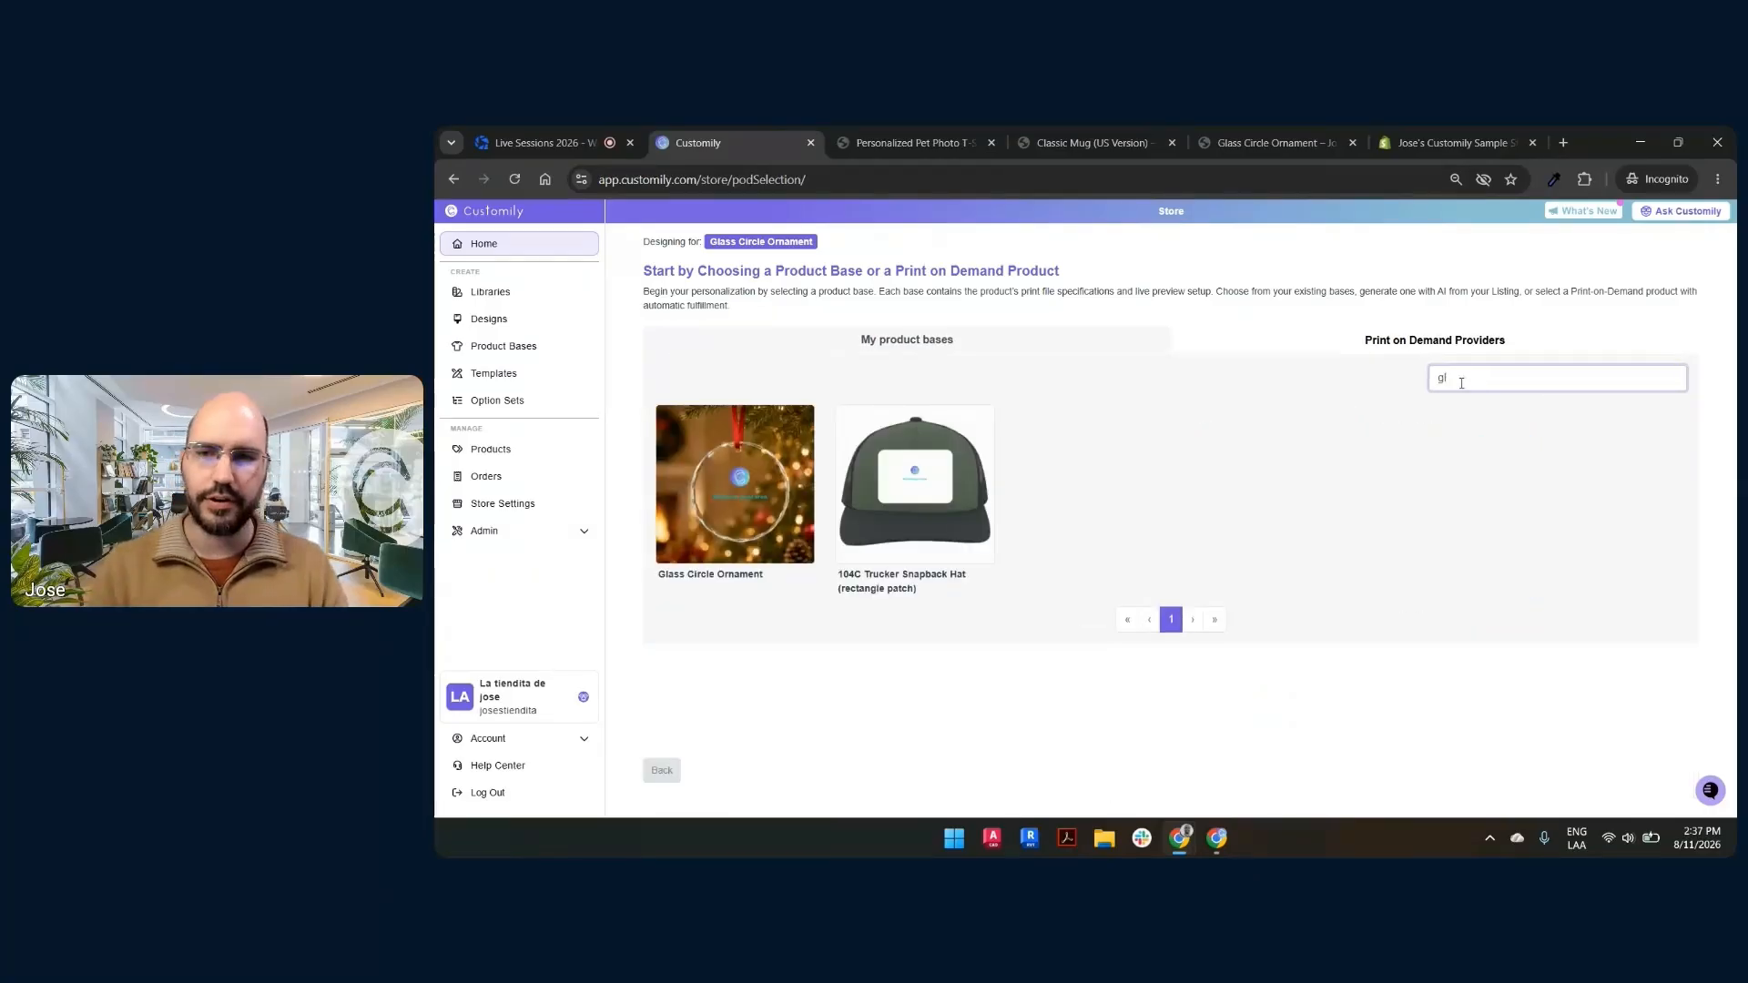
{"action": "type", "text": "ass"}
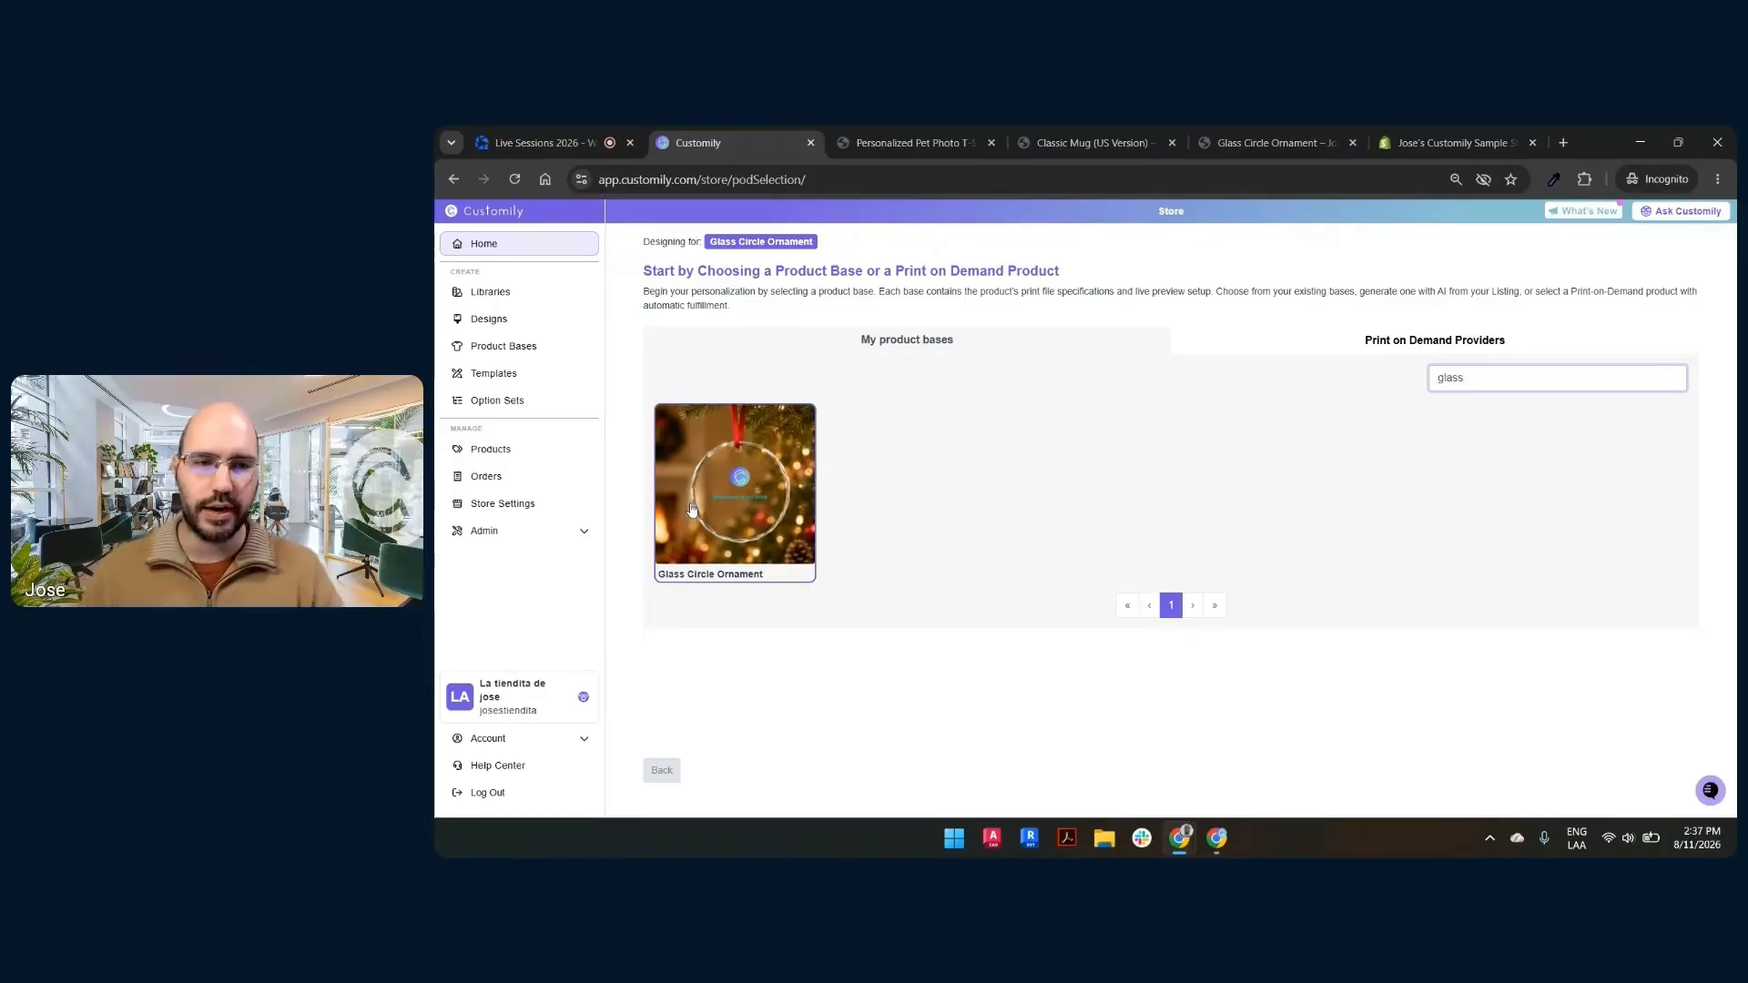
{"action": "left_click", "coordinate": [754, 511]}
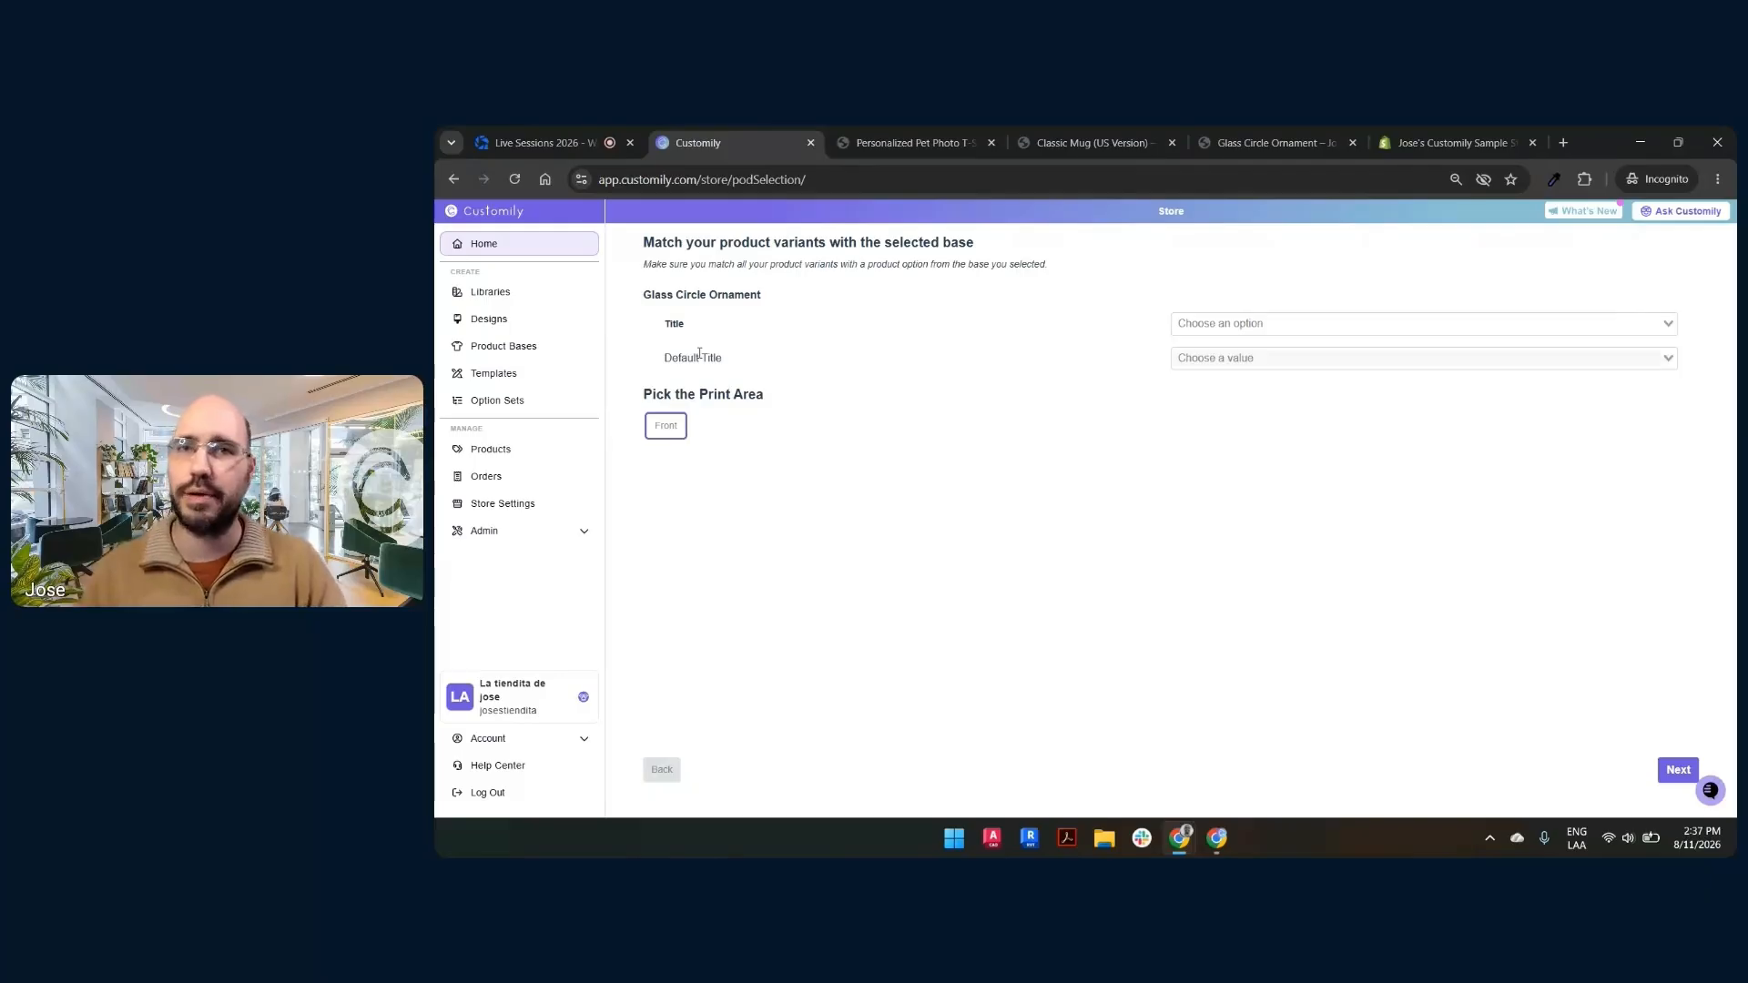
- Match the product's Title option to Material and its Default Title variant to Glass
{"action": "left_click", "coordinate": [1220, 324]}
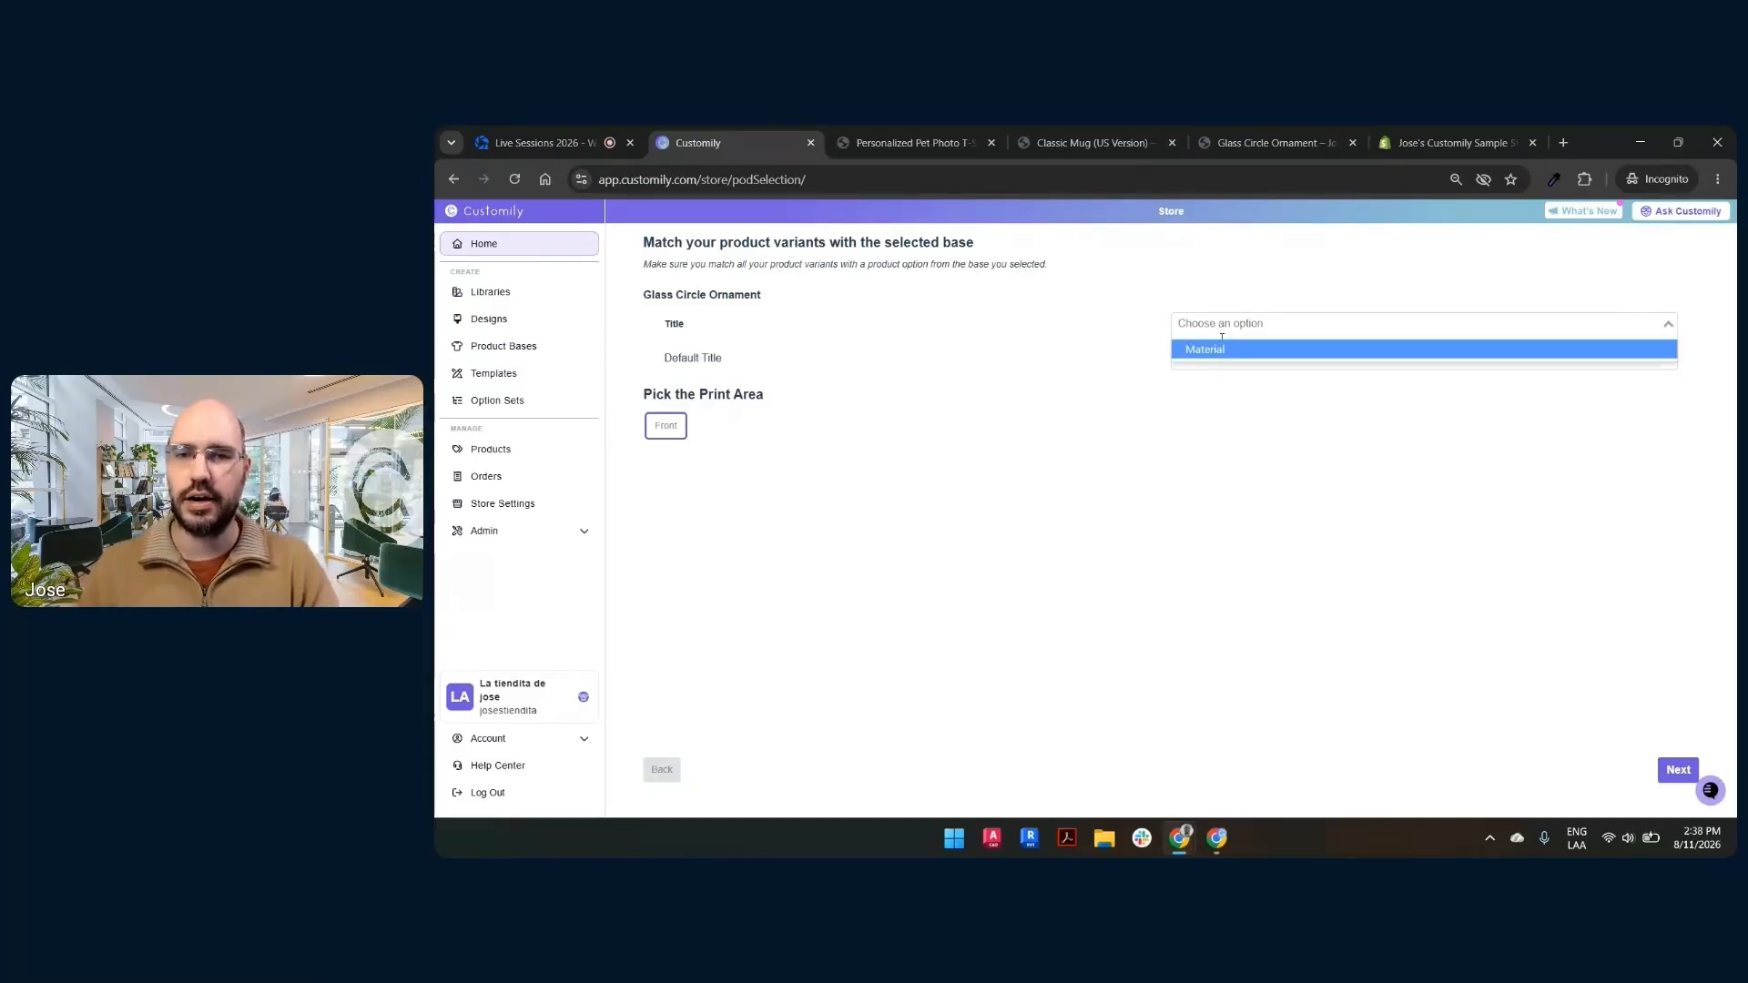
{"action": "left_click", "coordinate": [1225, 352]}
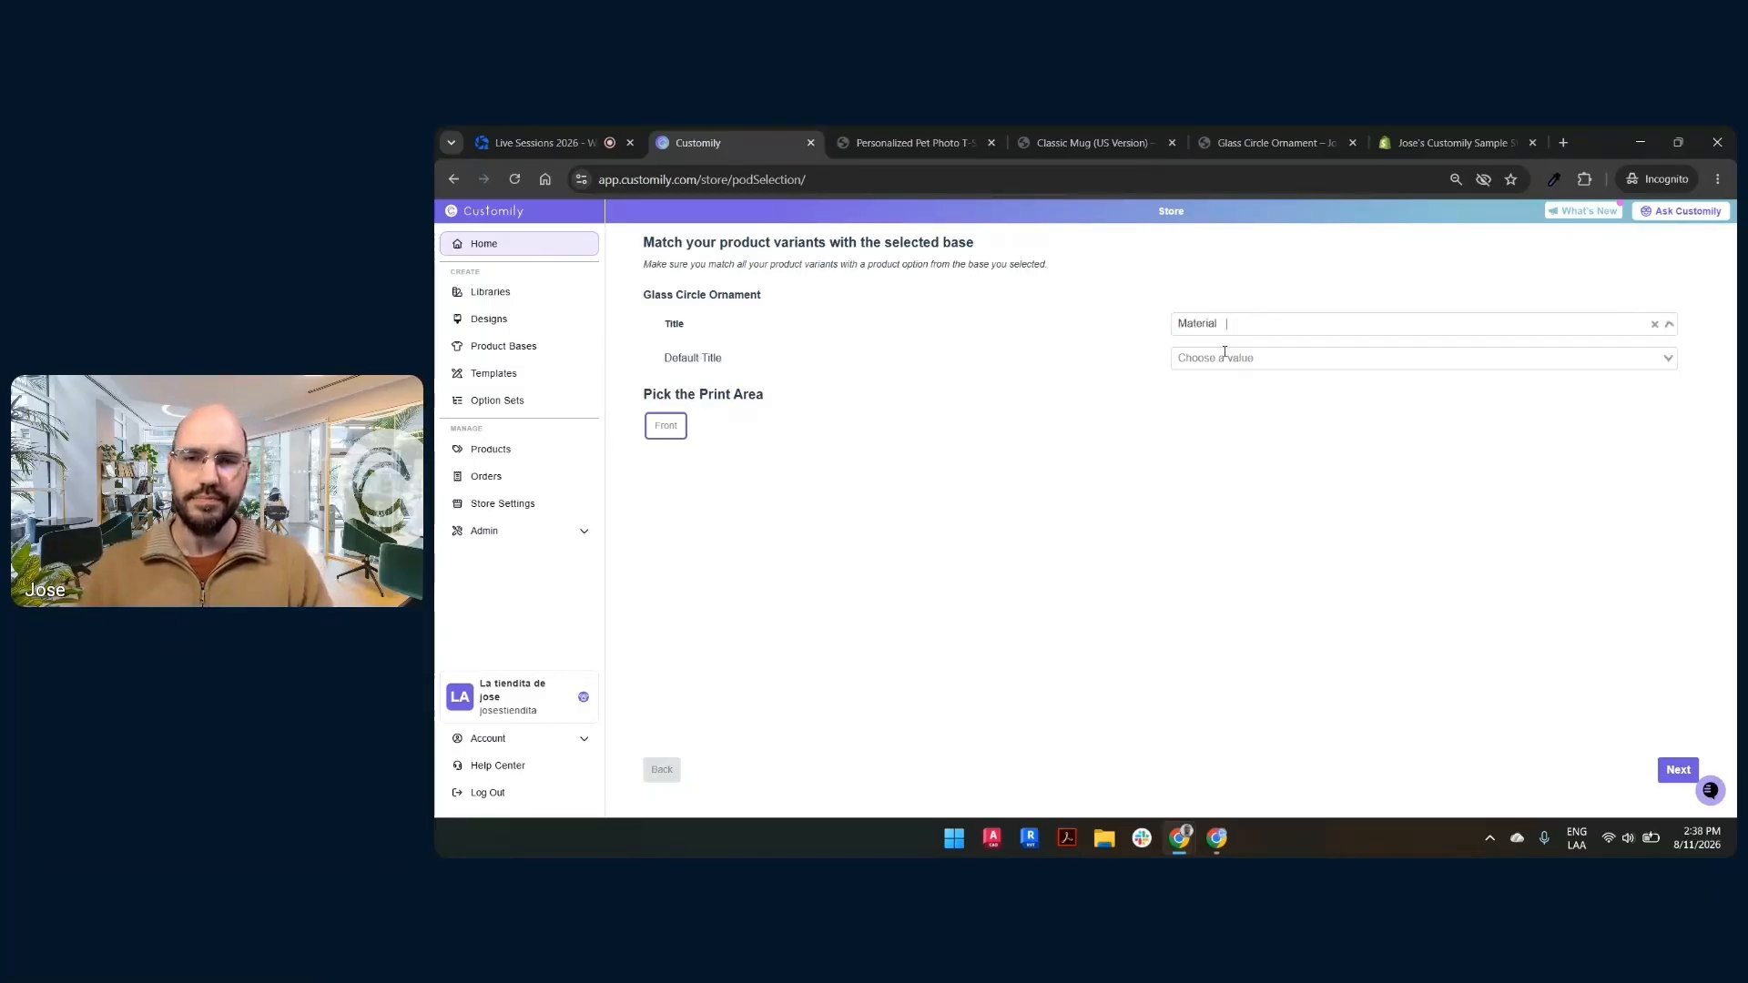
{"action": "left_click", "coordinate": [1211, 355]}
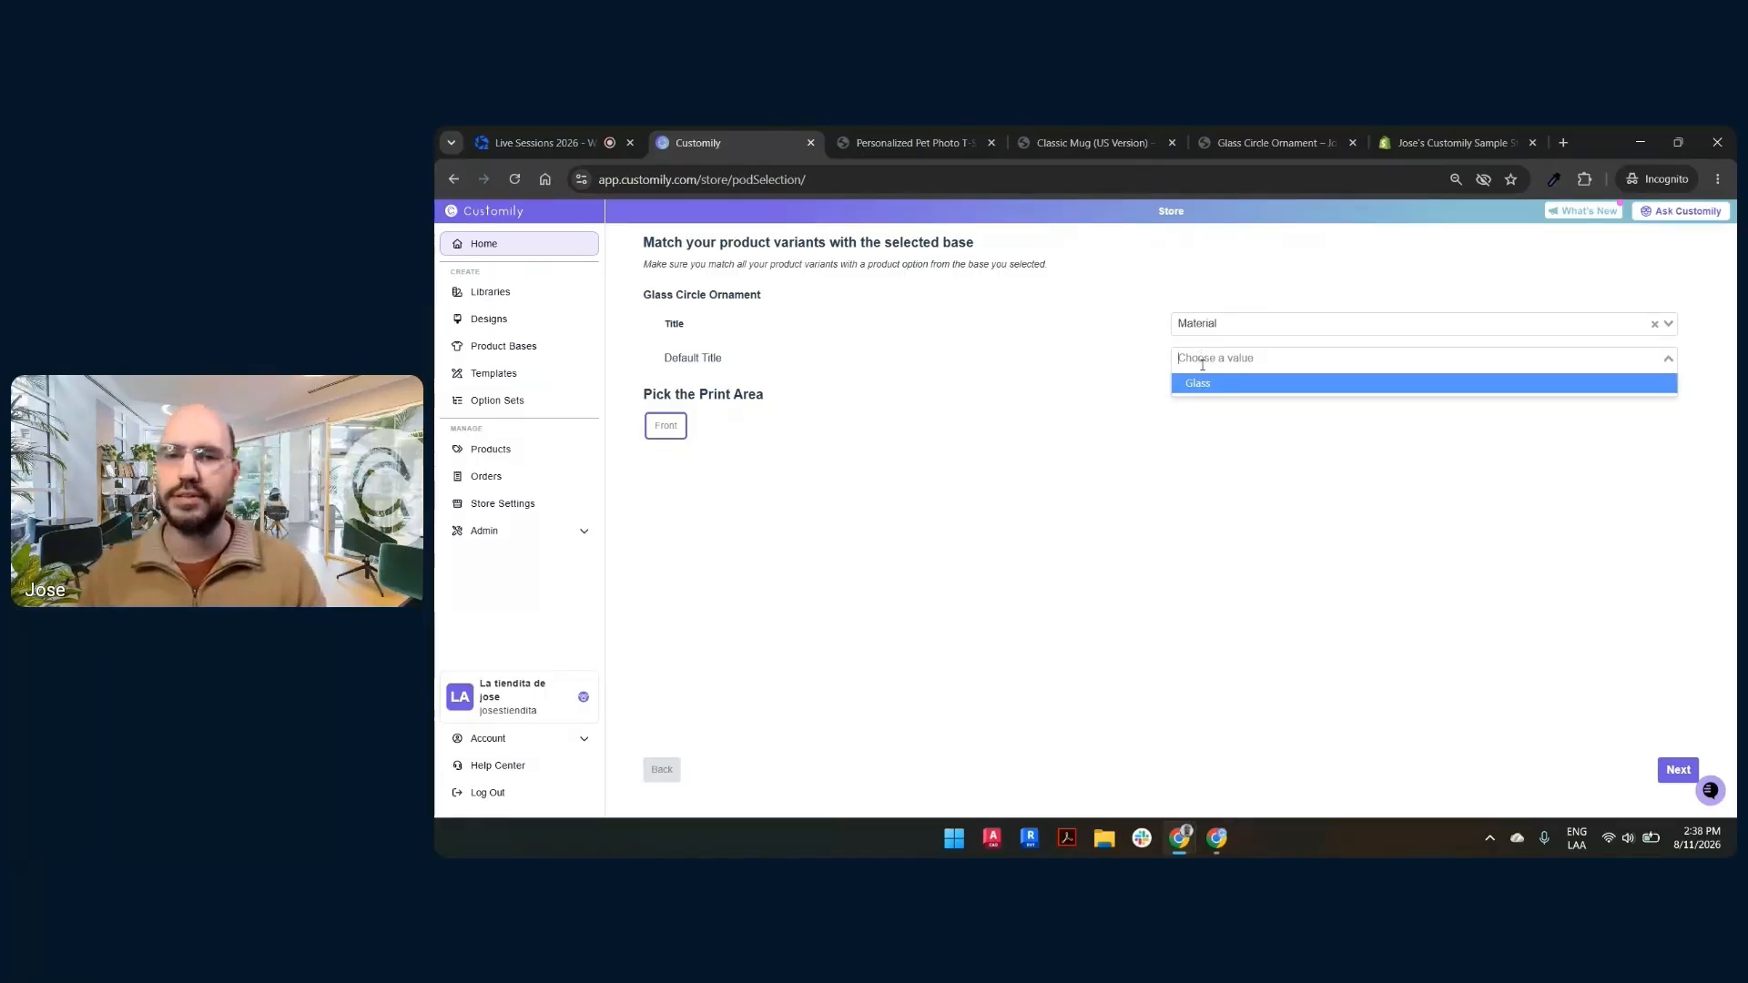
{"action": "left_click", "coordinate": [1204, 383]}
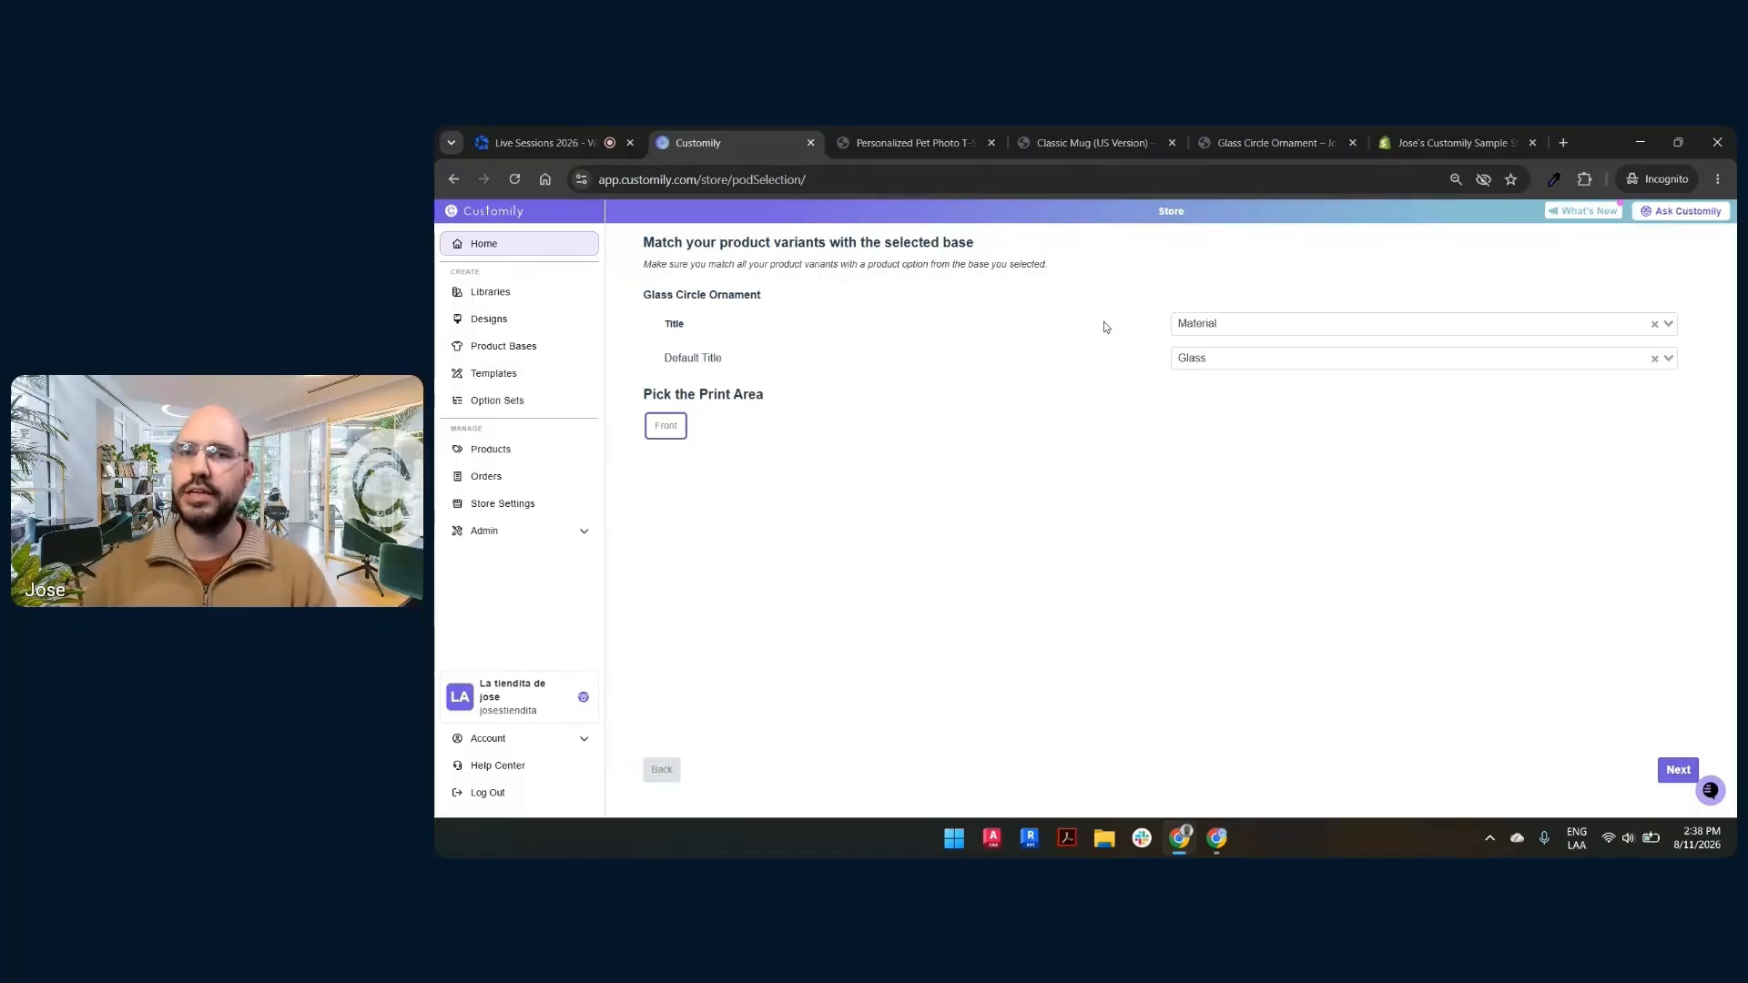
- Assign the Christmas Bow - LS Existing Products design from your own designs to the Front print area
{"action": "left_click", "coordinate": [1675, 774]}
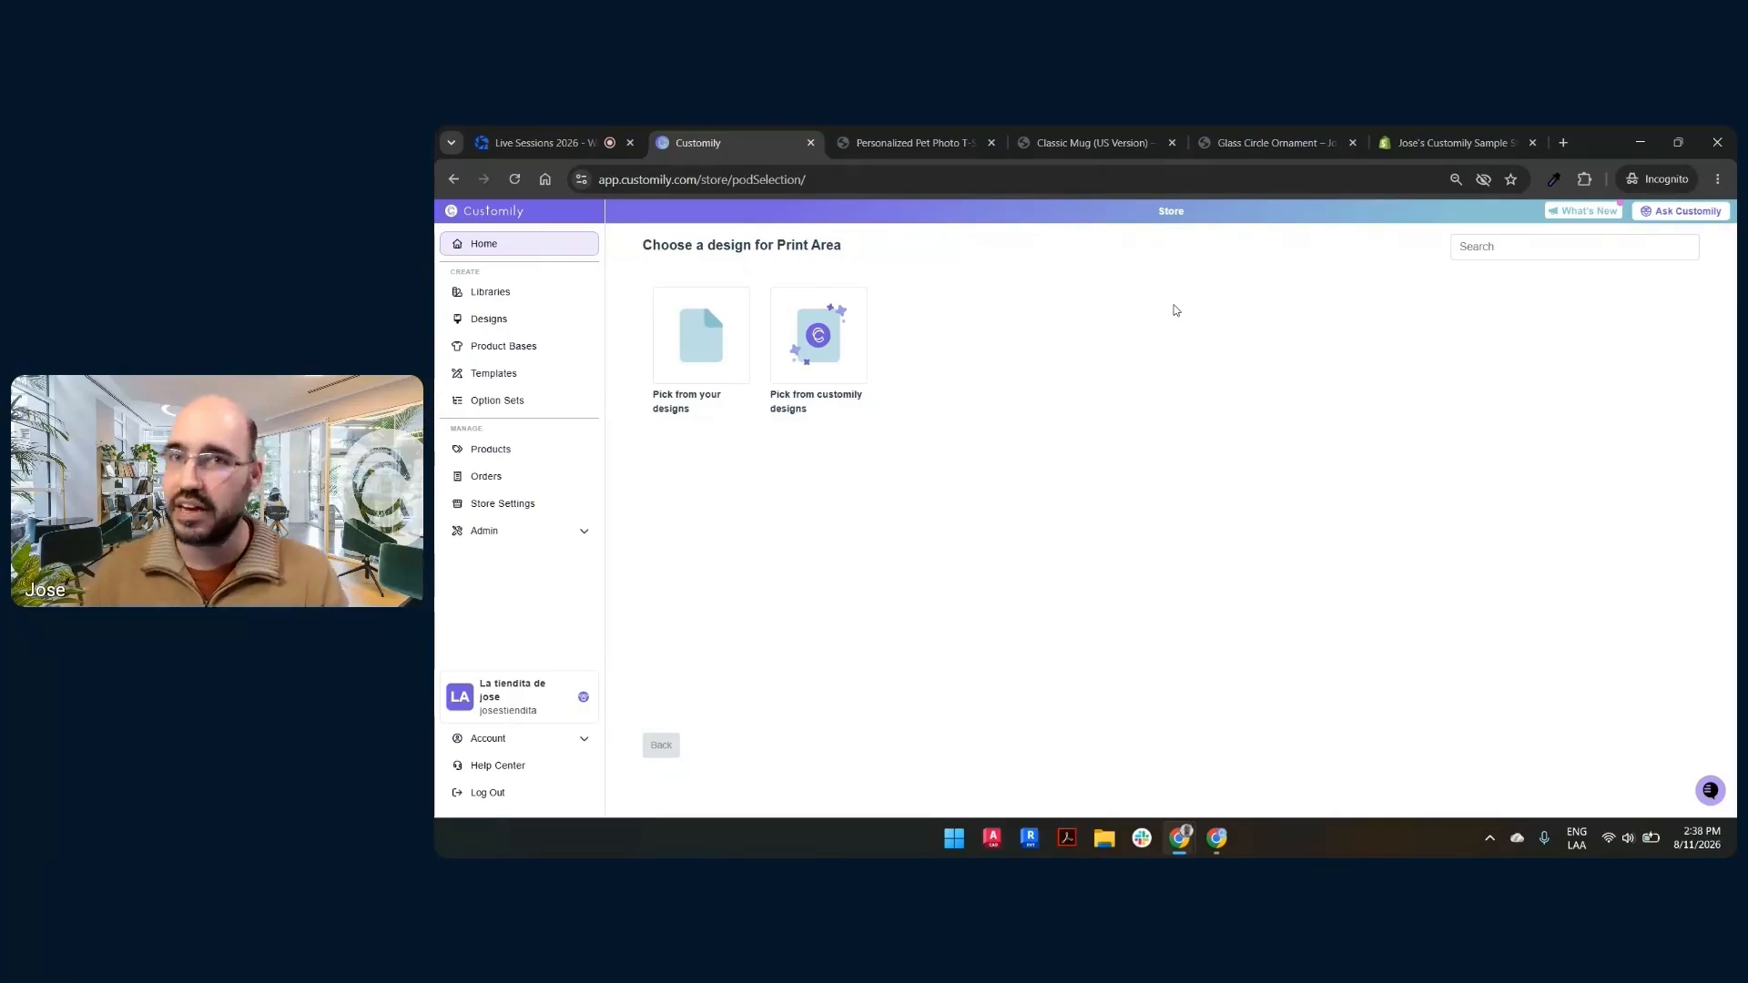
{"action": "left_click", "coordinate": [706, 338]}
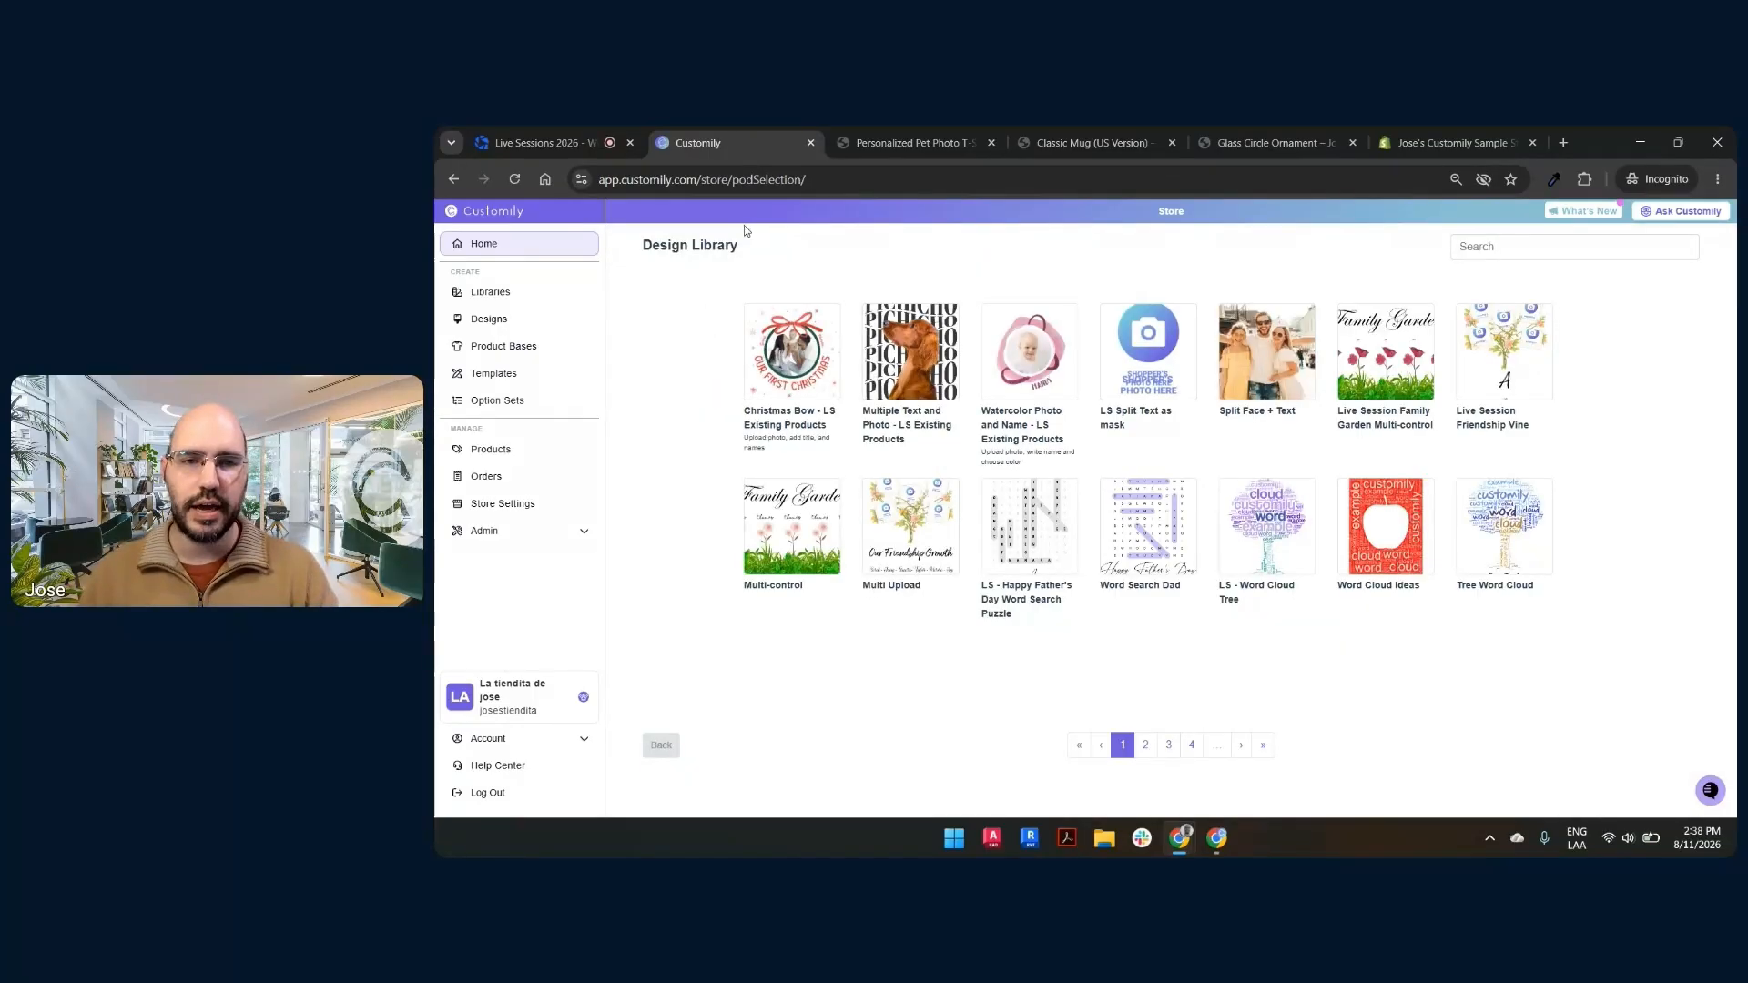
{"action": "left_click", "coordinate": [784, 358]}
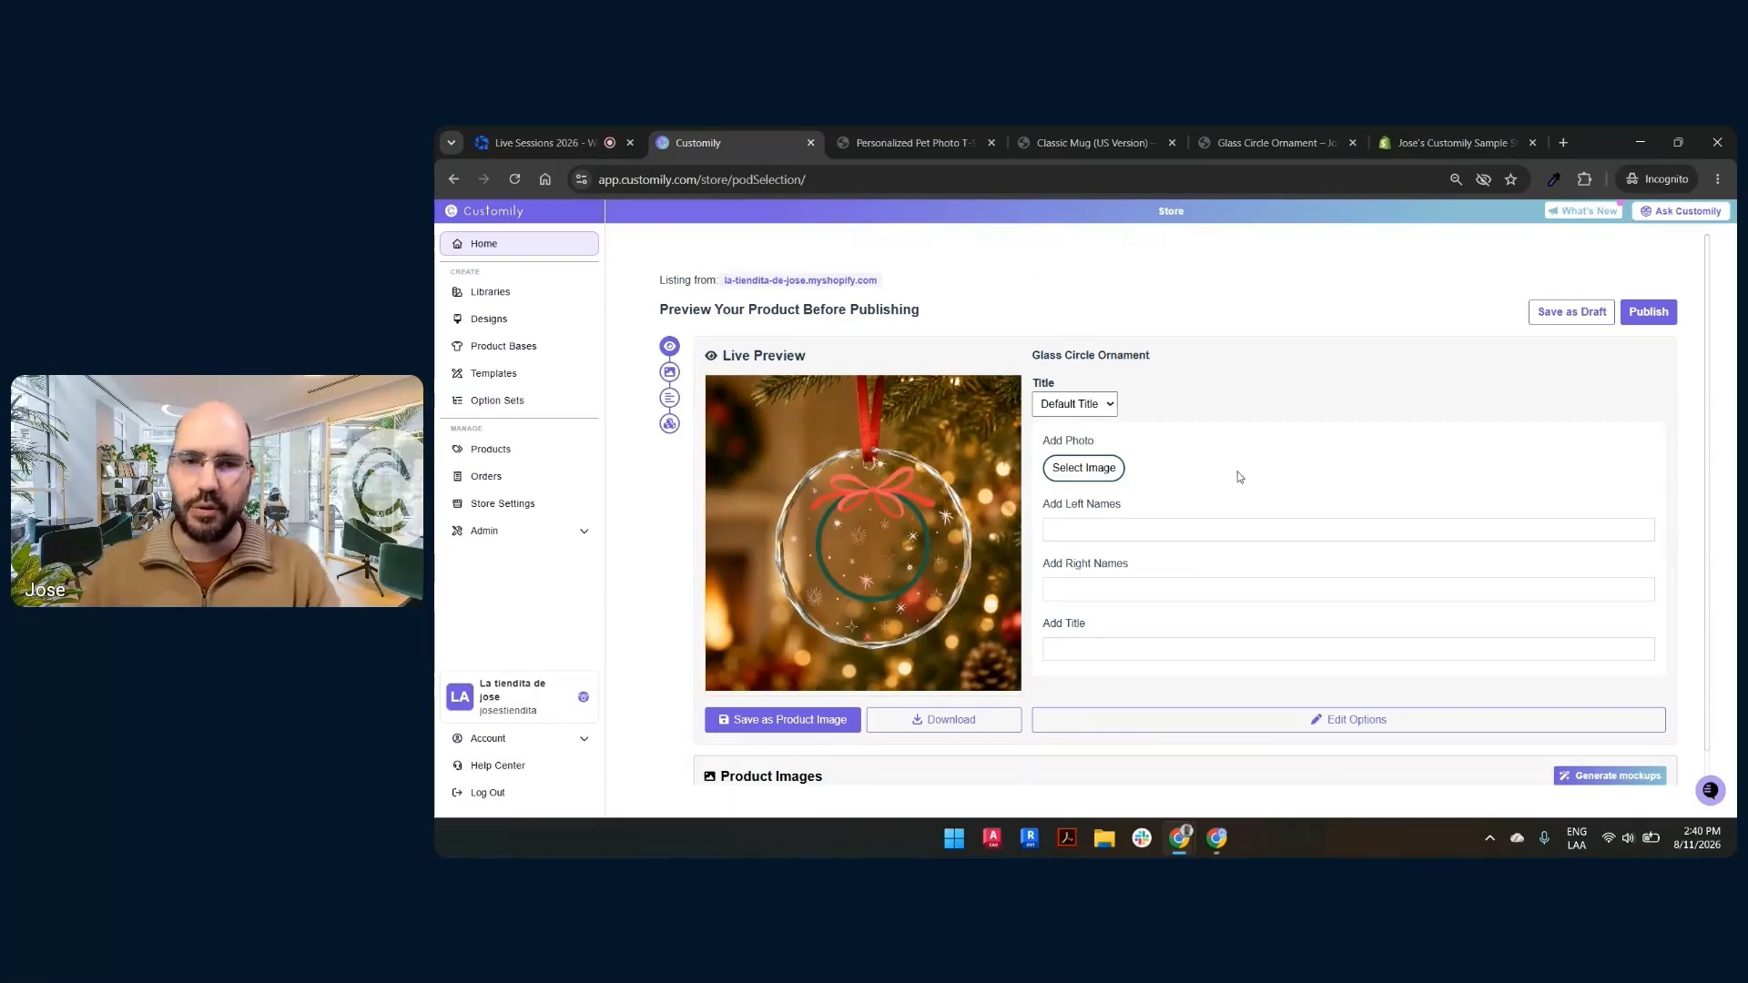
- Test the live preview with left names "vsvsvsv", right names "wrbwbwb" and title "WRBRWBWBW"
{"action": "left_click", "coordinate": [1184, 530]}
{"action": "type", "text": "vsv"}
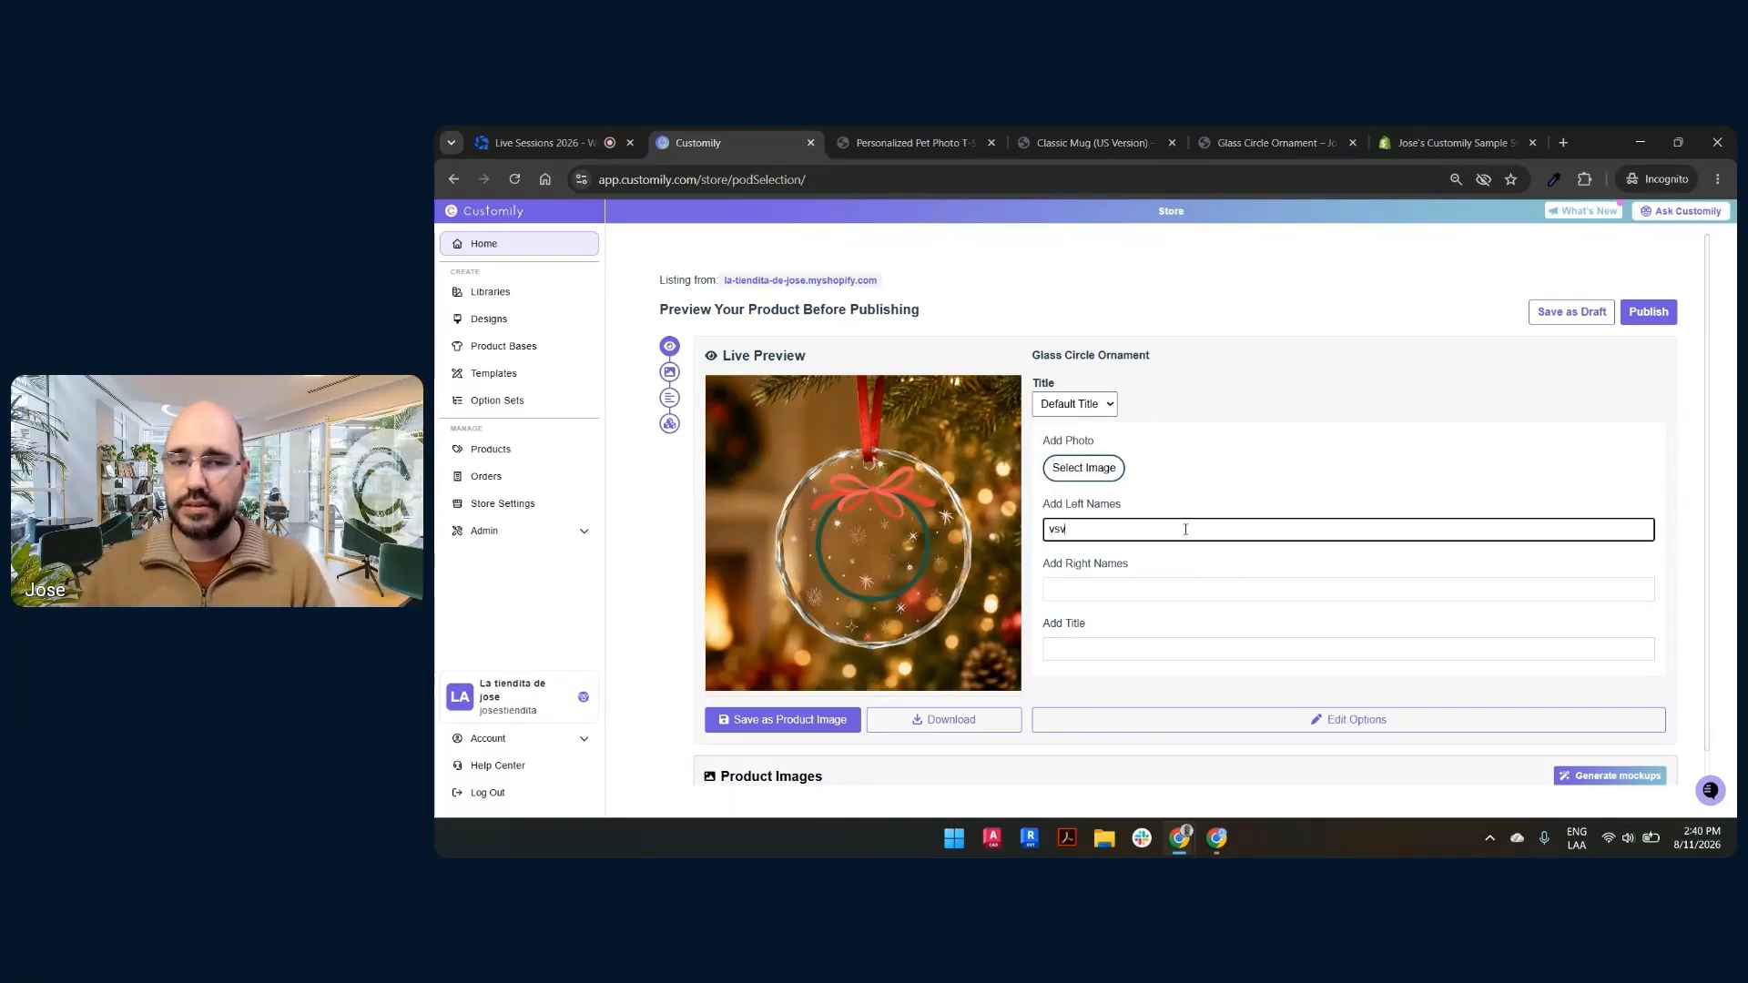
{"action": "type", "text": "svsvs"}
{"action": "left_click", "coordinate": [1122, 649]}
{"action": "left_click", "coordinate": [1120, 590]}
{"action": "type", "text": "wrbwbwb"}
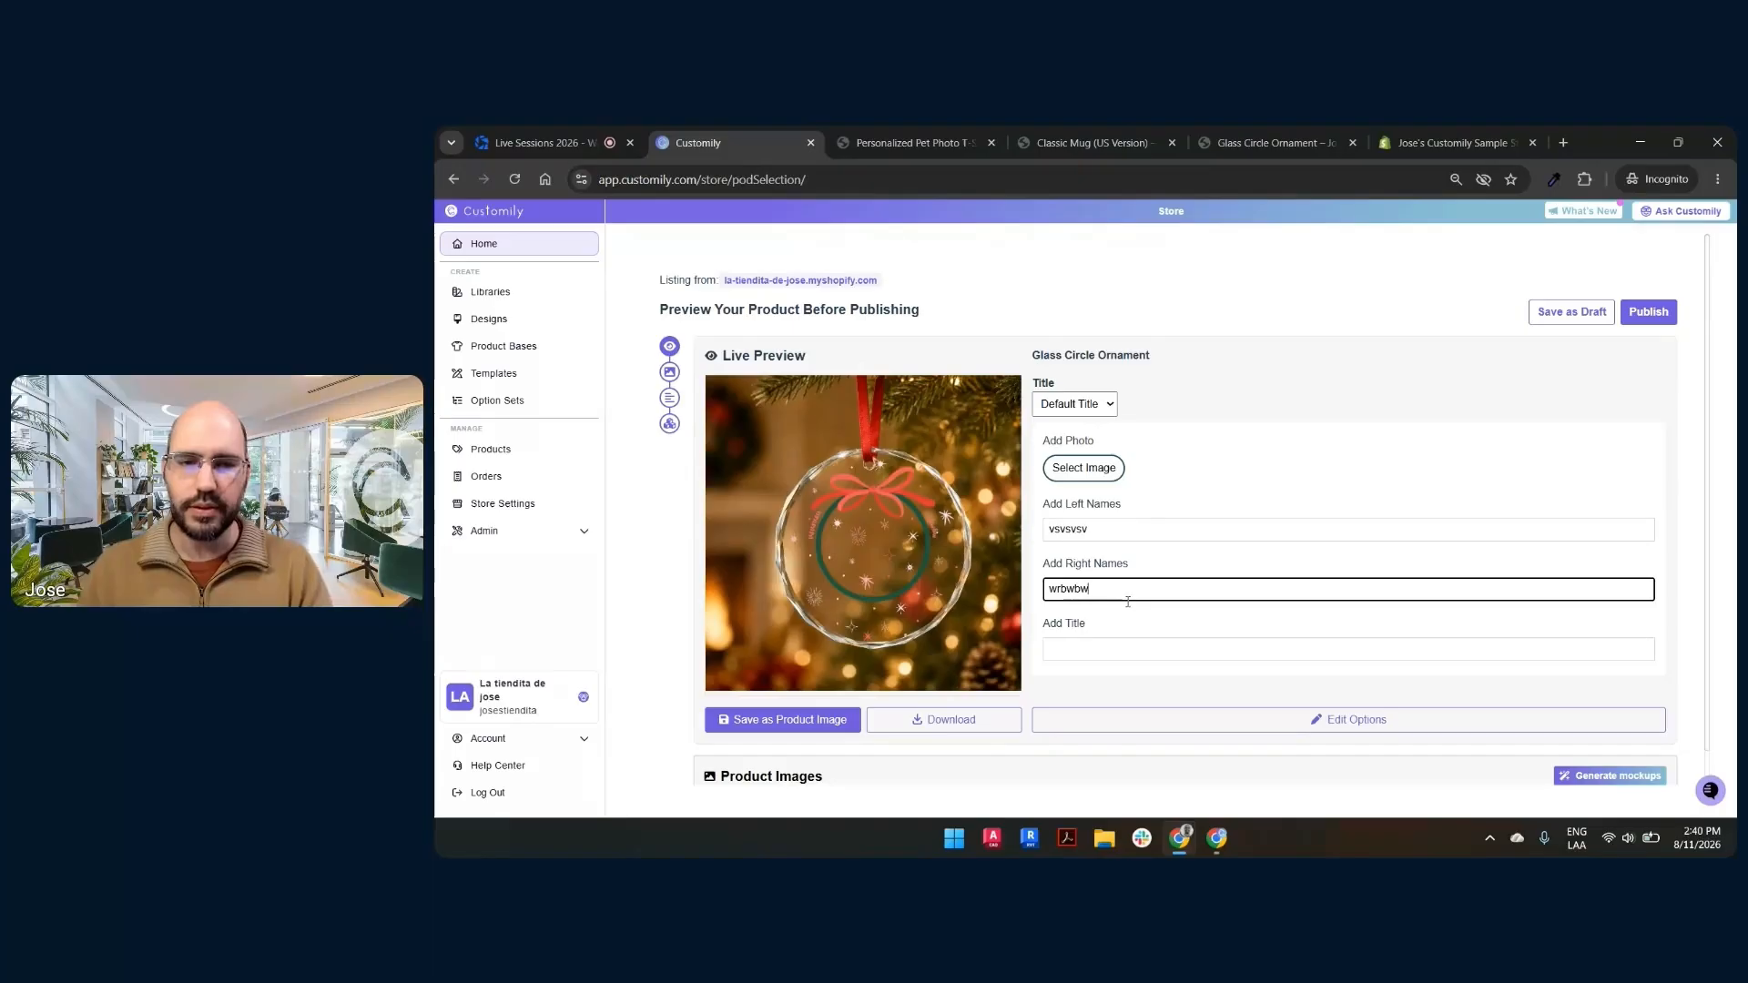
{"action": "left_click", "coordinate": [1102, 648]}
{"action": "type", "text": "WRBRWBWBW"}
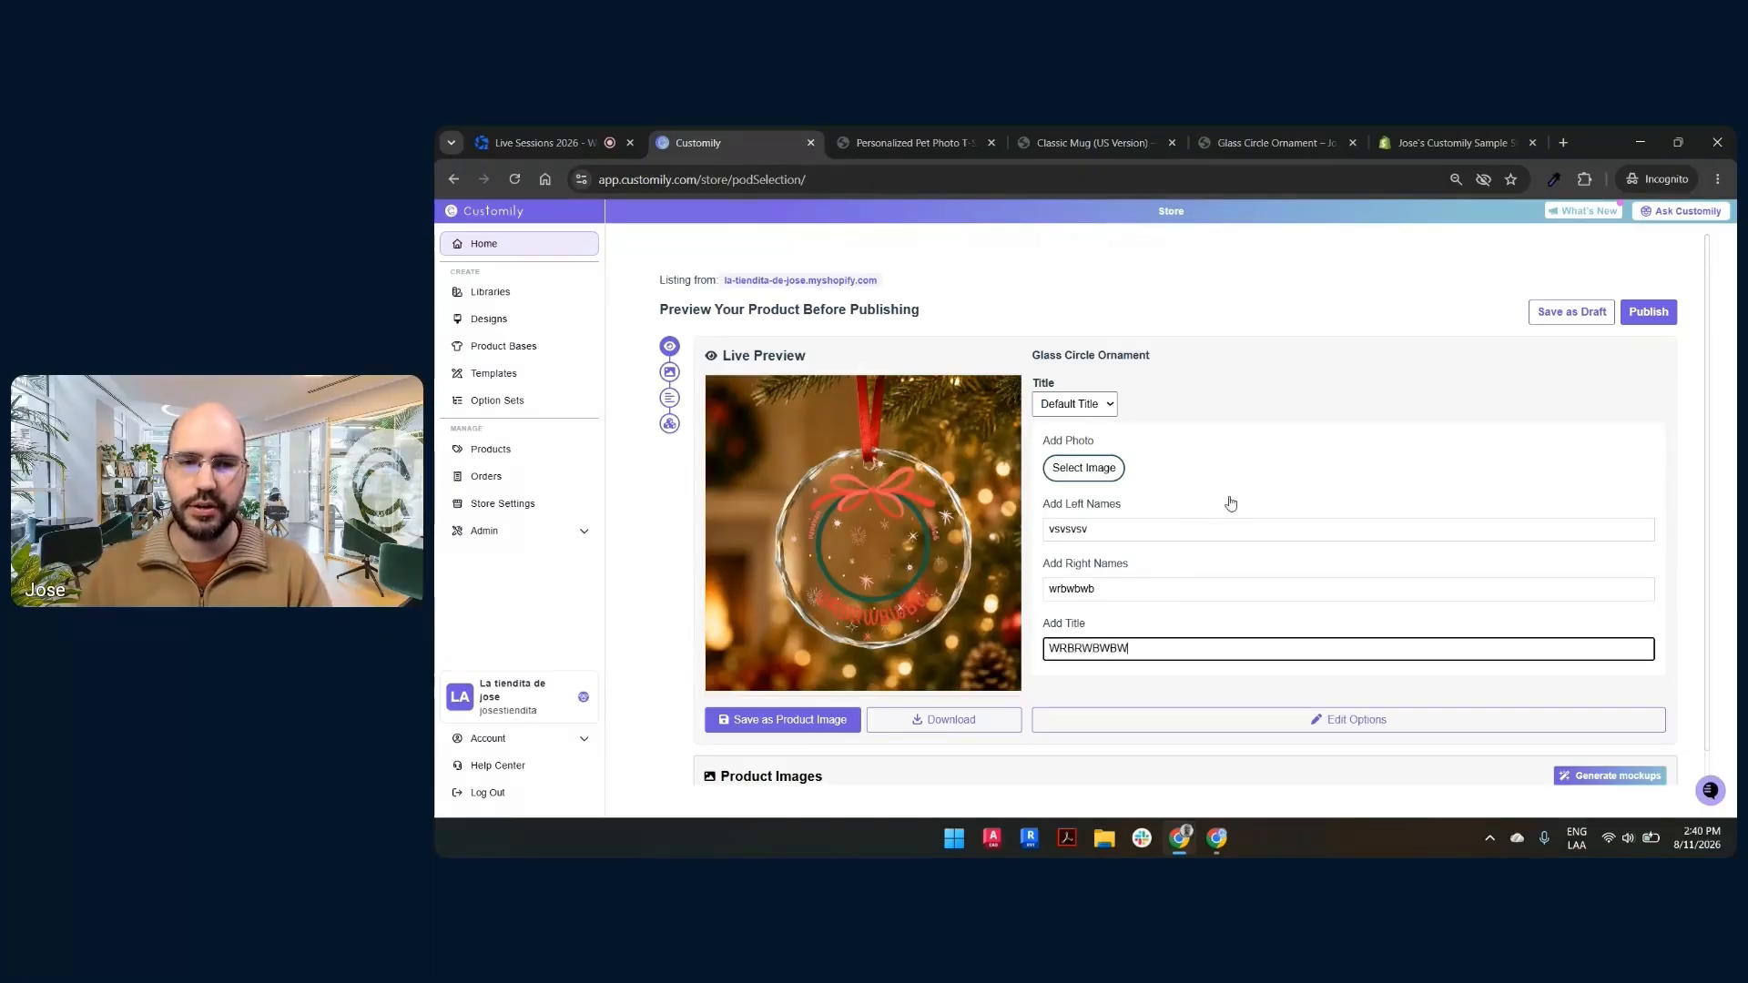
- Review the product images, listing details and variants, and publish the personalized Glass Circle Ornament
{"action": "scroll", "coordinate": [1247, 500], "scroll_direction": "down", "scroll_amount": 1}
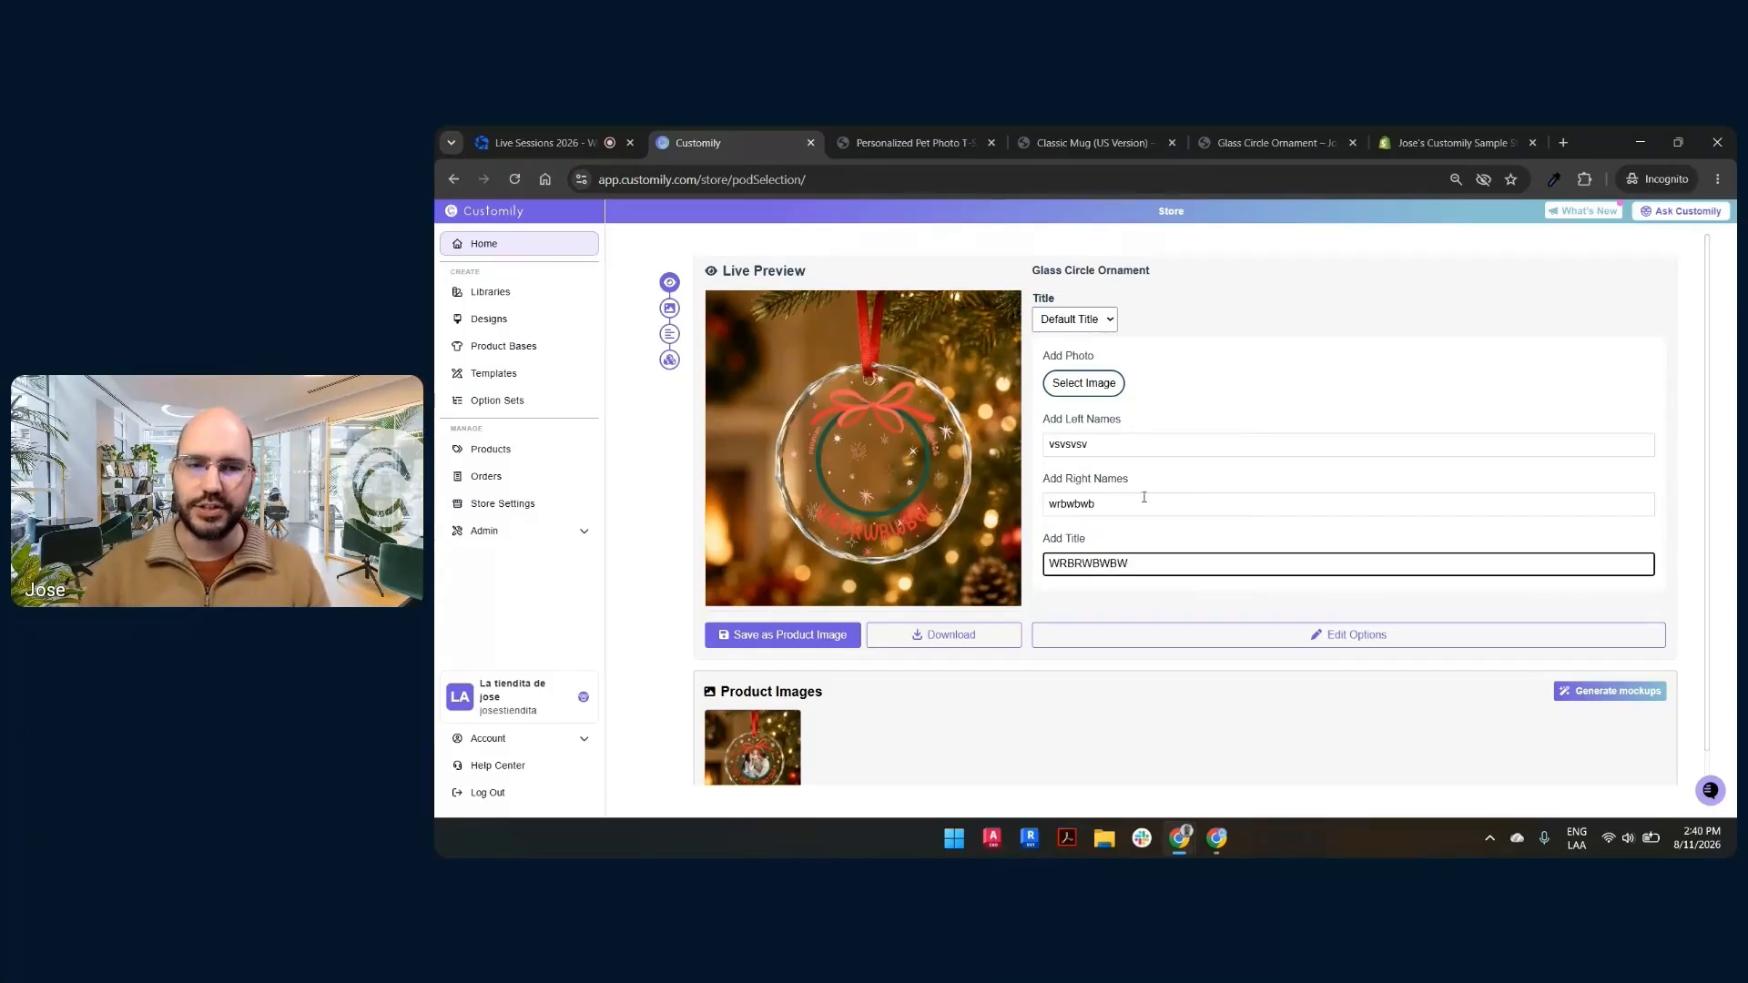
{"action": "scroll", "coordinate": [906, 500], "scroll_direction": "down", "scroll_amount": 3}
{"action": "mouse_move", "coordinate": [755, 503]}
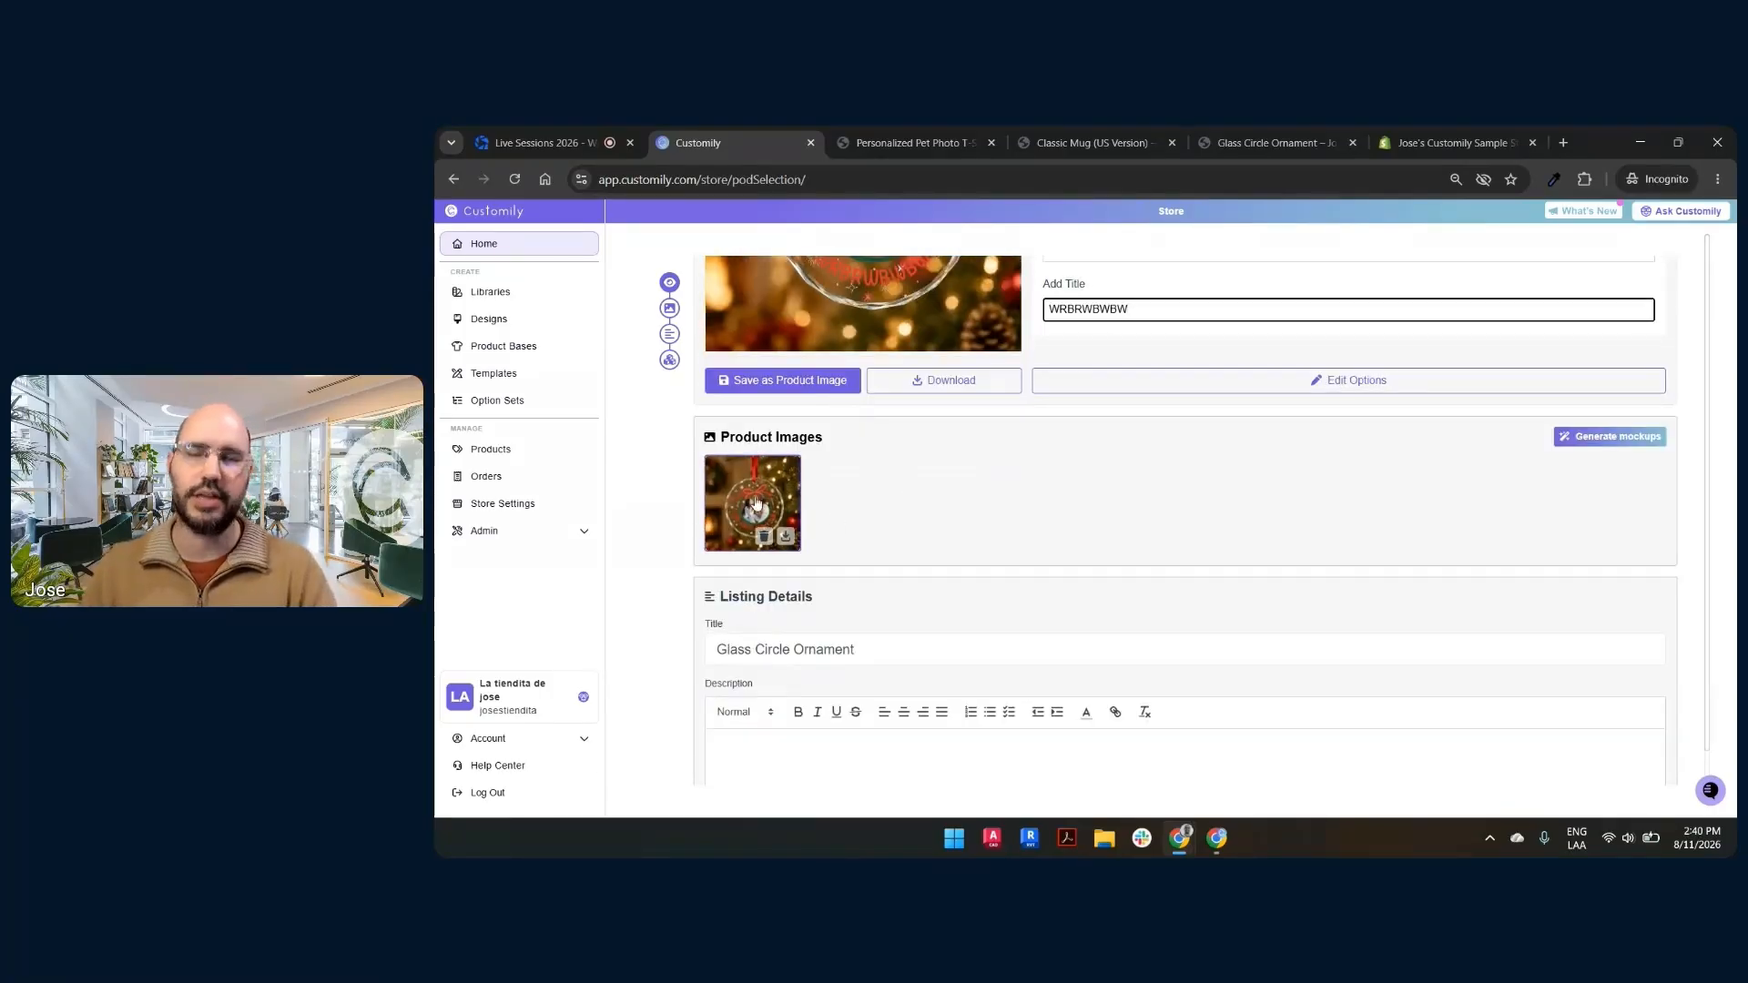
{"action": "scroll", "coordinate": [983, 496], "scroll_direction": "down", "scroll_amount": 1}
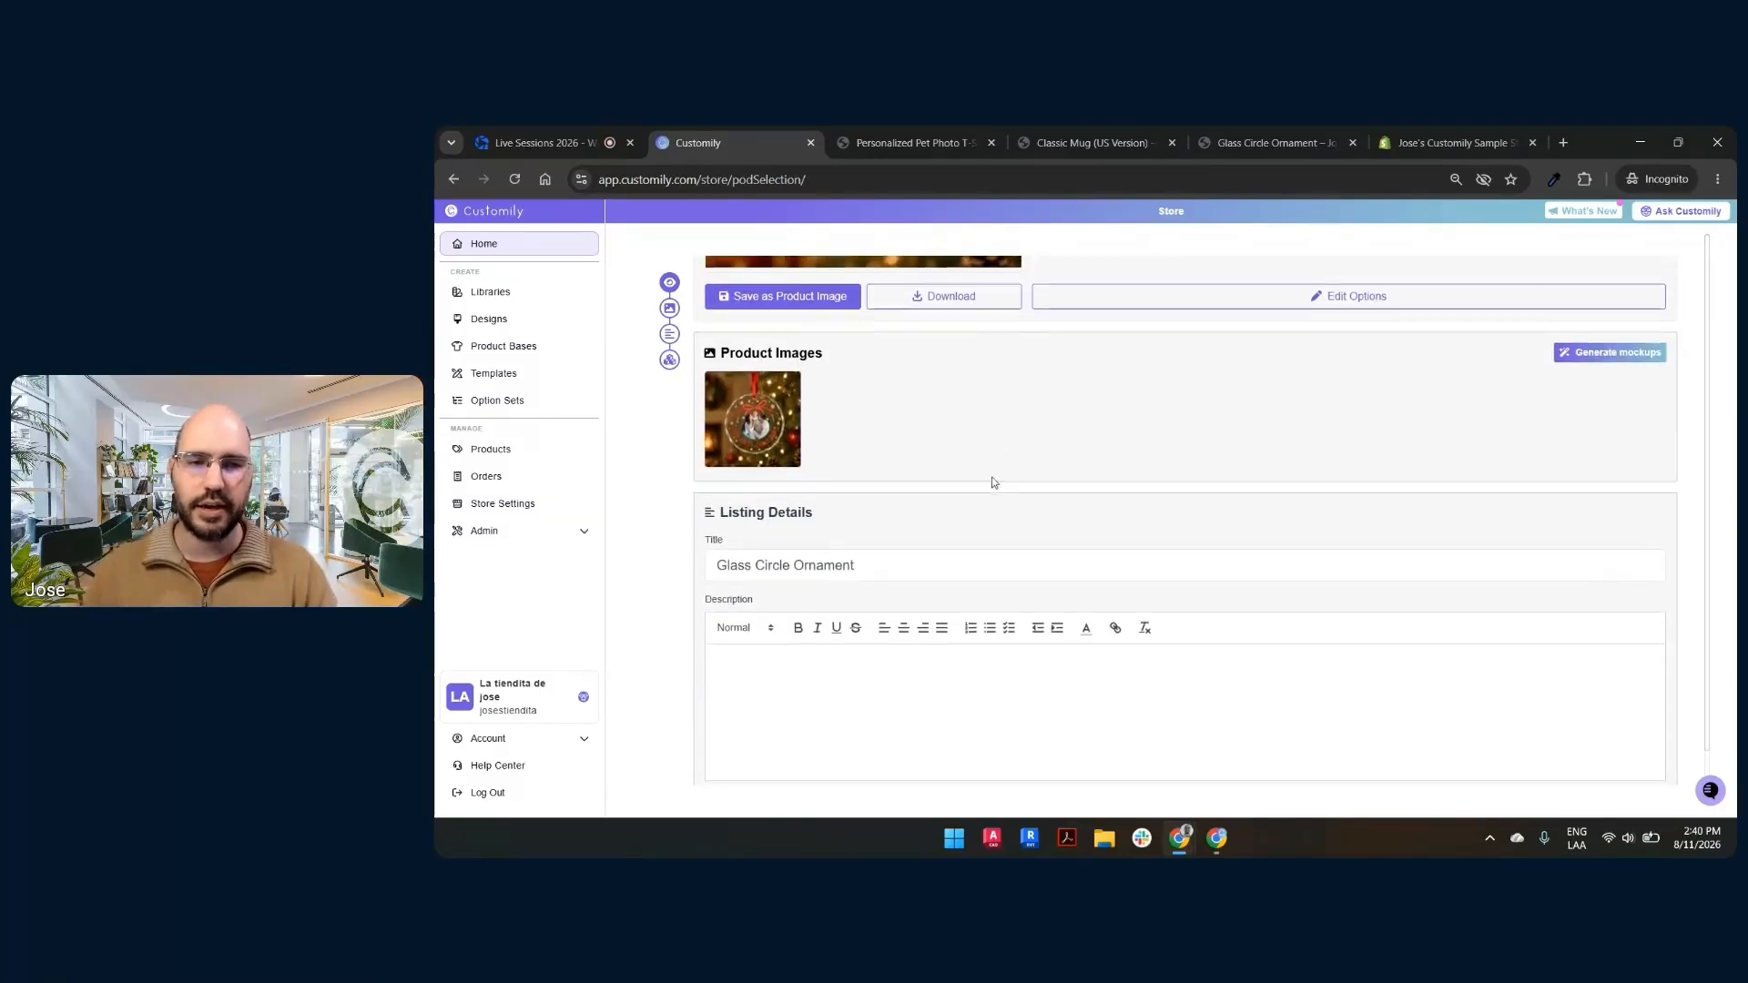
{"action": "scroll", "coordinate": [895, 624], "scroll_direction": "down", "scroll_amount": 2}
{"action": "scroll", "coordinate": [929, 609], "scroll_direction": "up", "scroll_amount": 1}
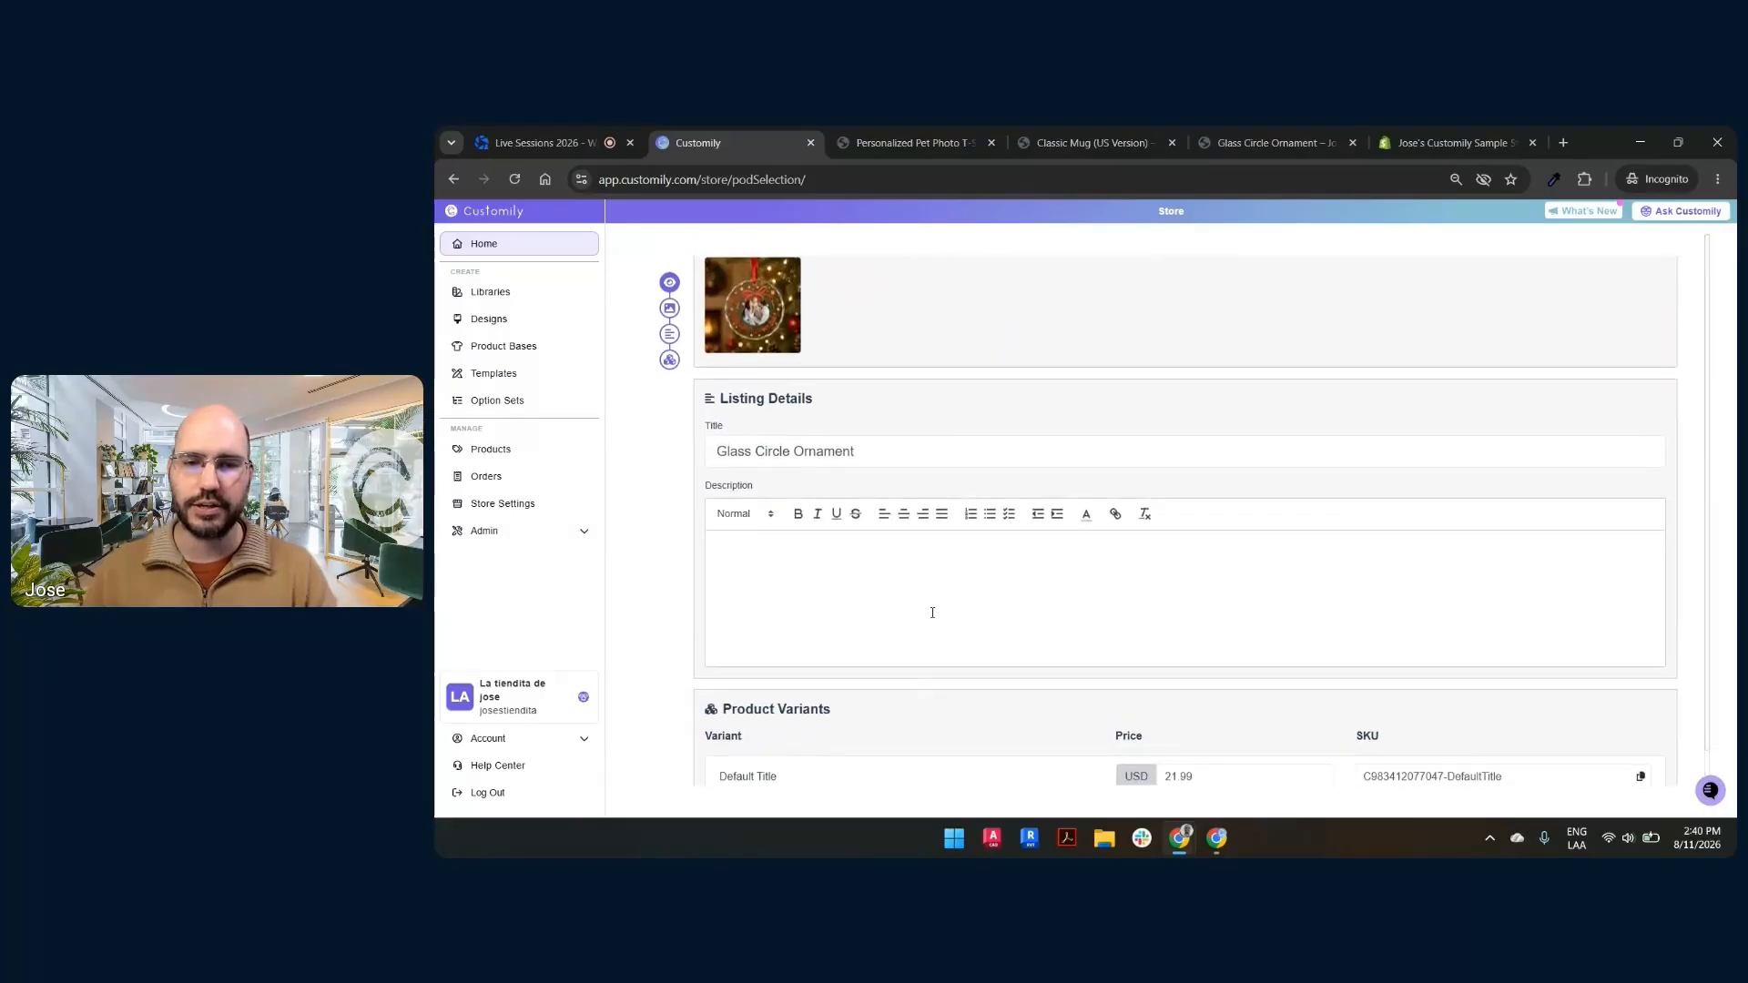
{"action": "scroll", "coordinate": [1077, 607], "scroll_direction": "down", "scroll_amount": 1}
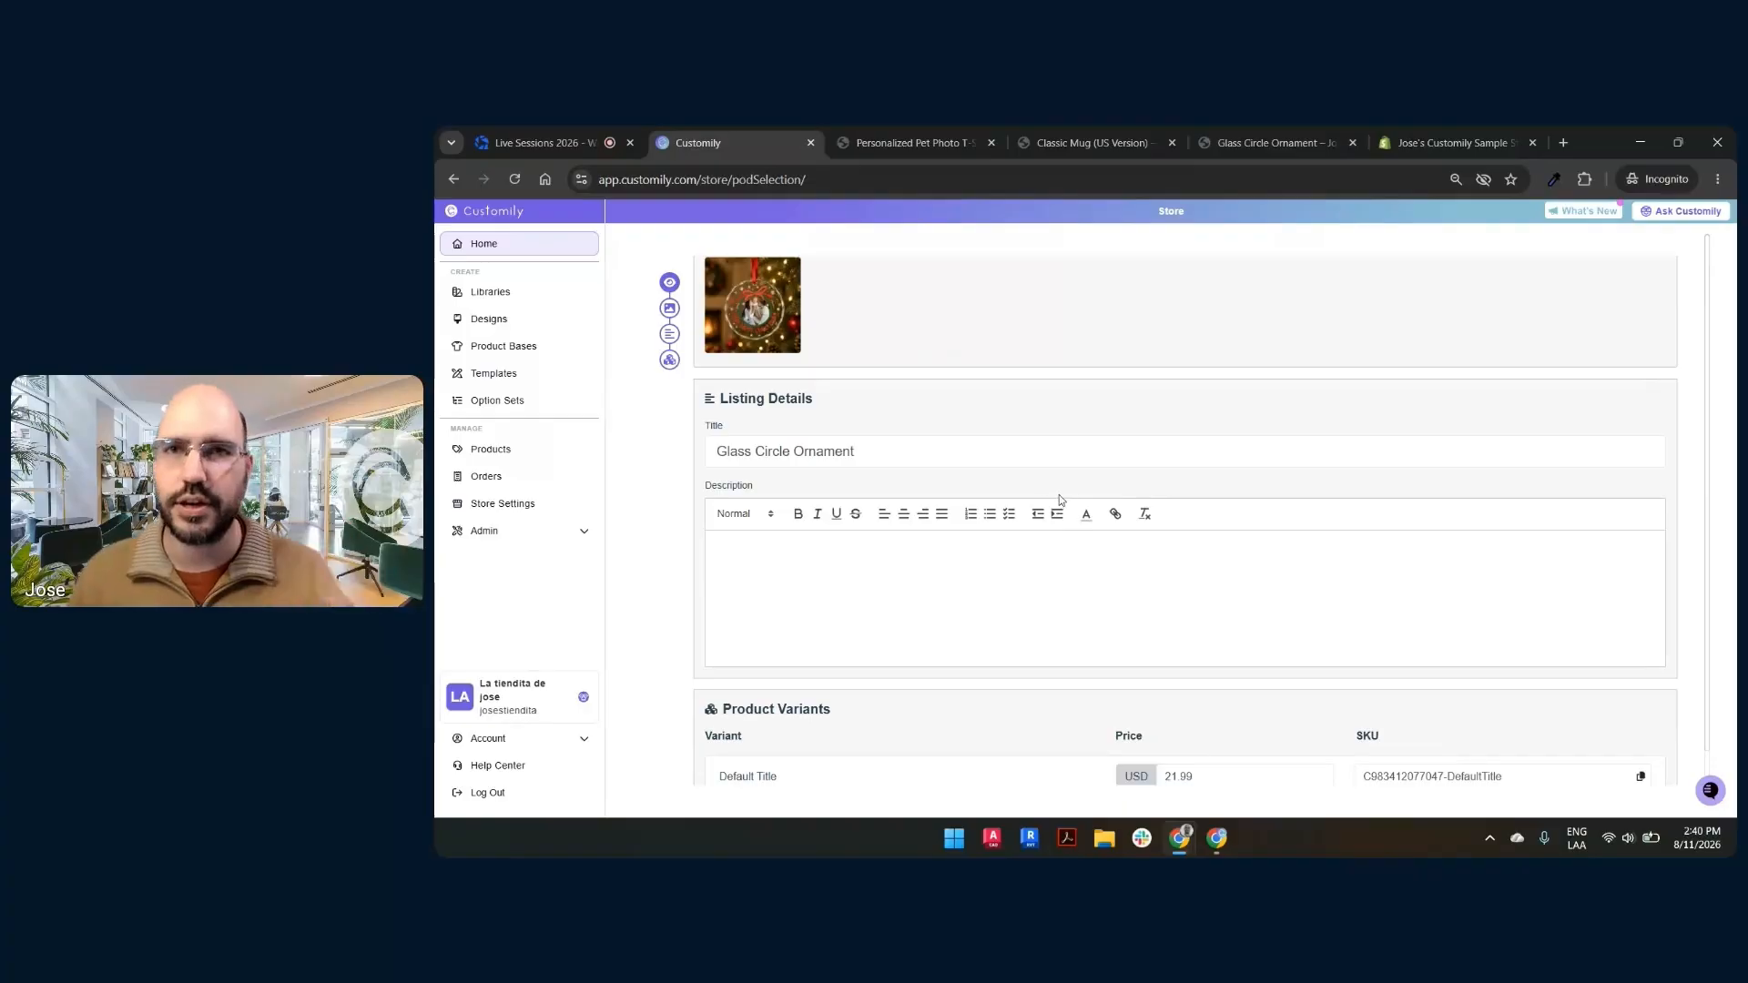
{"action": "scroll", "coordinate": [1074, 503], "scroll_direction": "up", "scroll_amount": 2}
{"action": "scroll", "coordinate": [1074, 503], "scroll_direction": "up", "scroll_amount": 4}
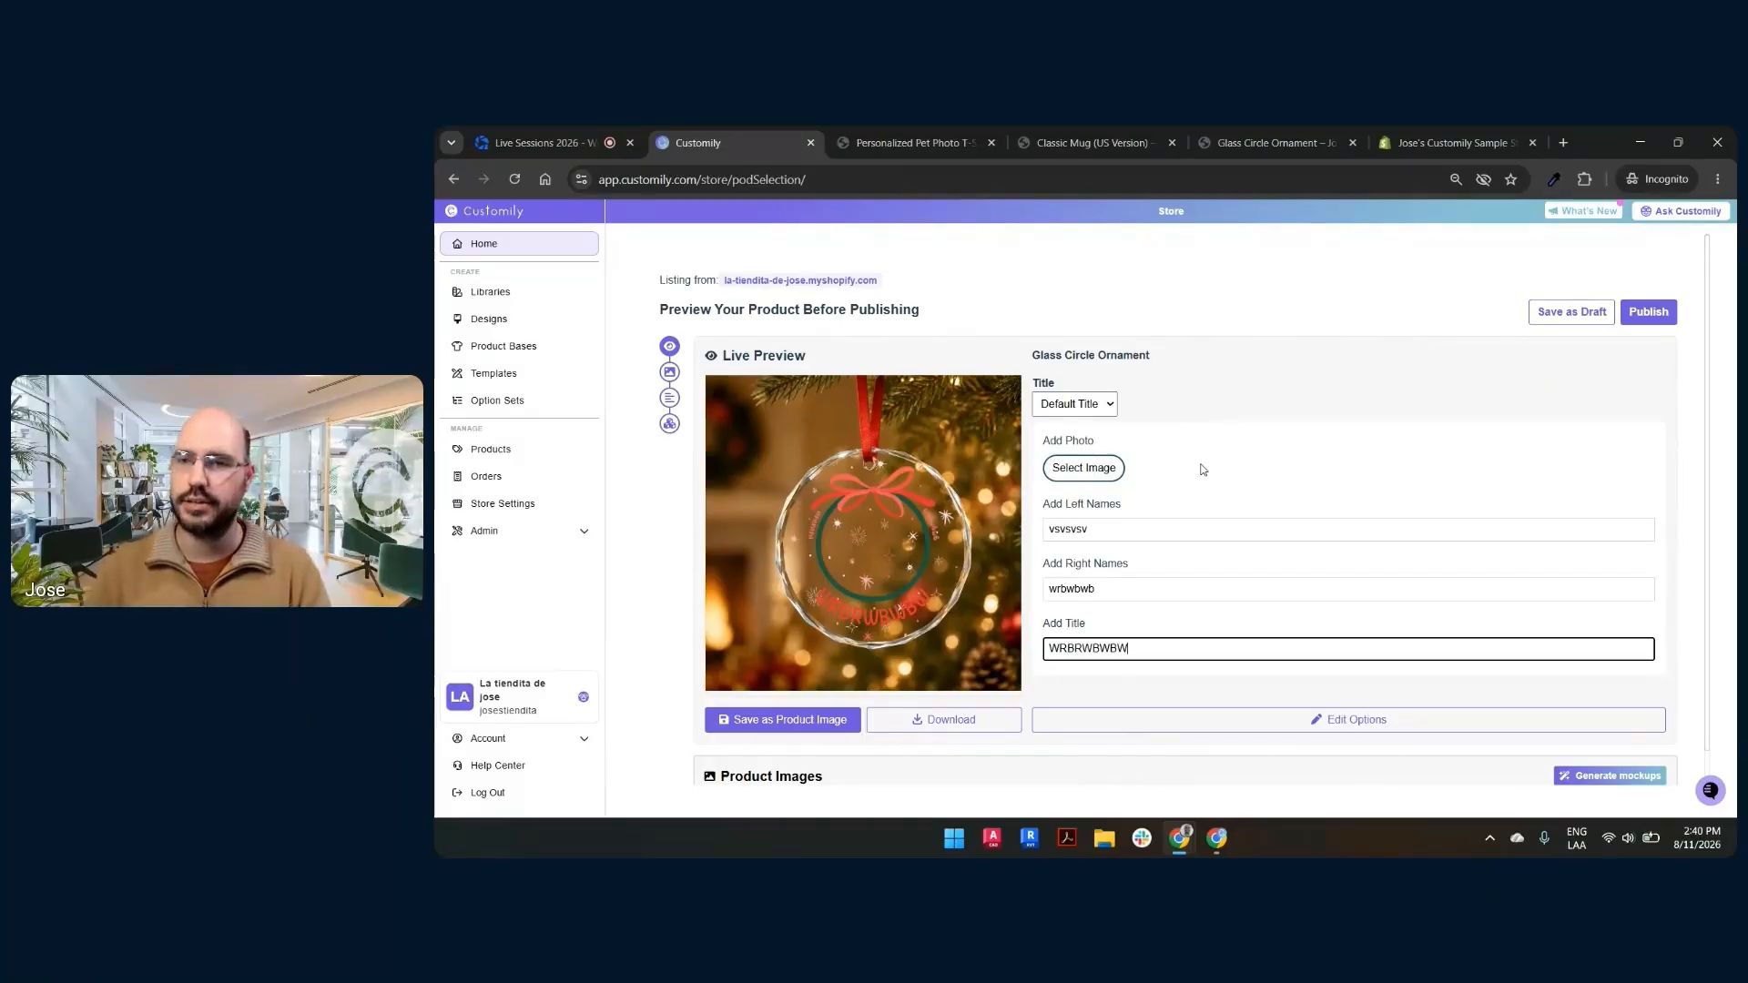
{"action": "left_click", "coordinate": [1651, 314]}
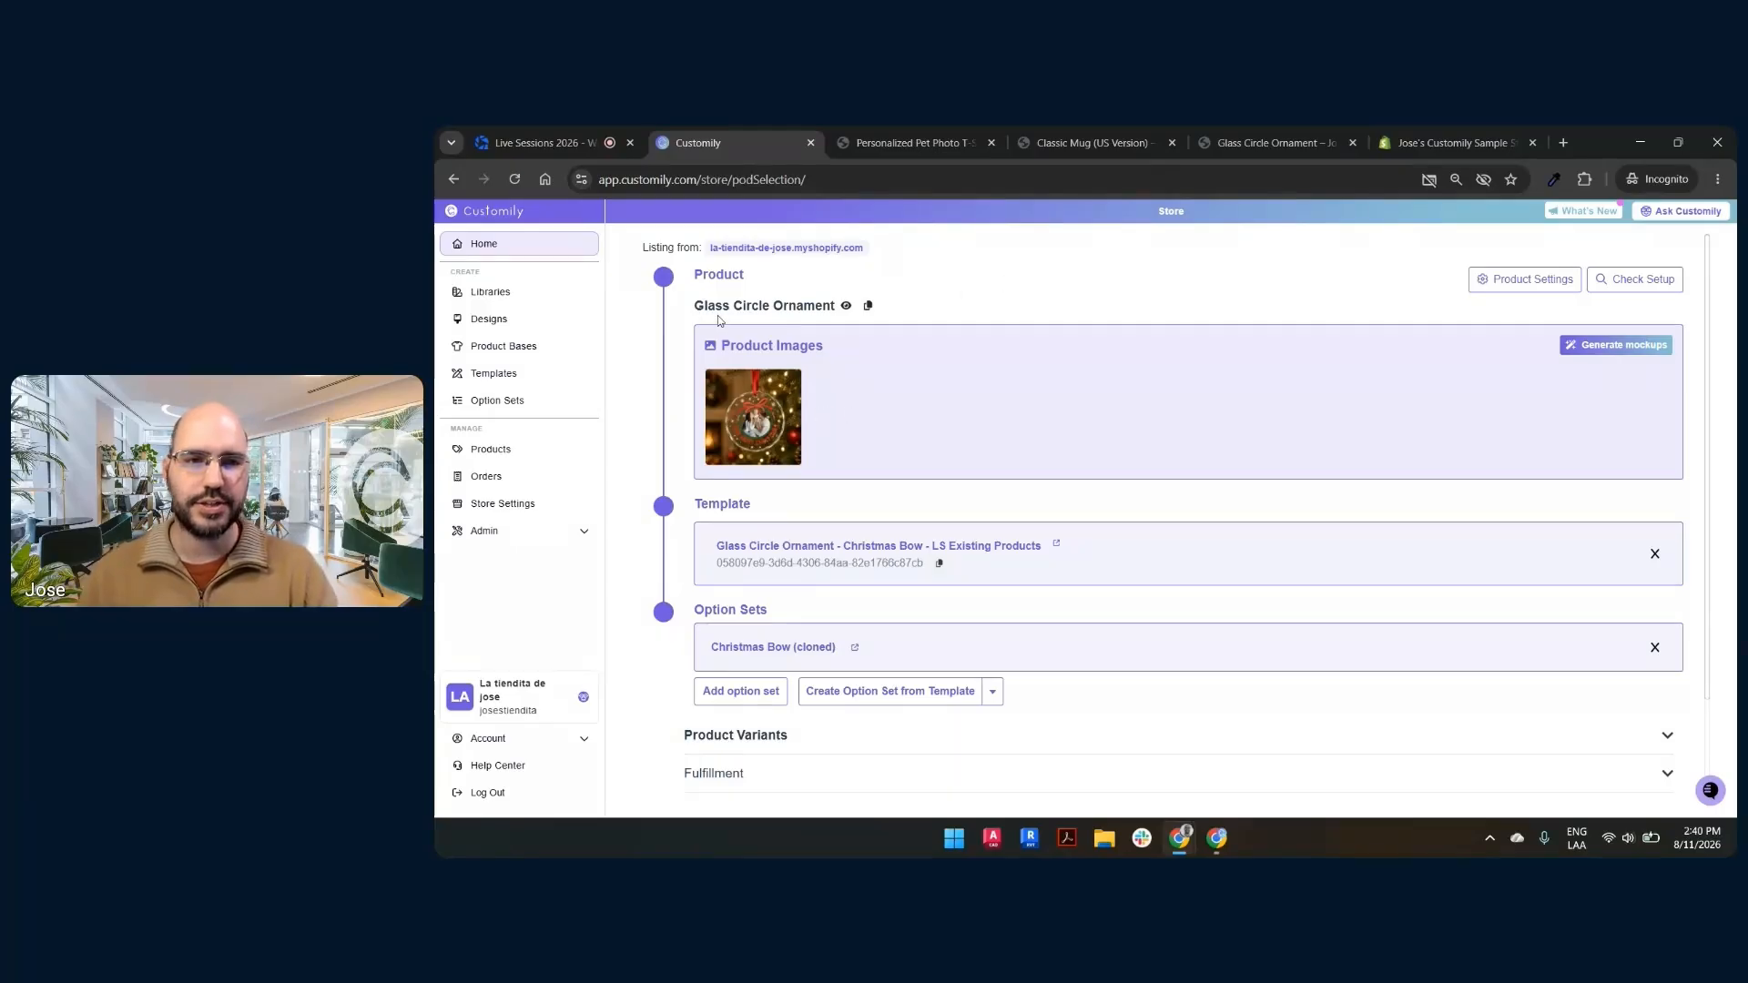
- Review the published Glass Circle Ornament's setup page, including its linked template and option set
{"action": "left_click_drag", "start_coordinate": [695, 306], "coordinate": [805, 307]}
{"action": "left_click", "coordinate": [927, 293]}
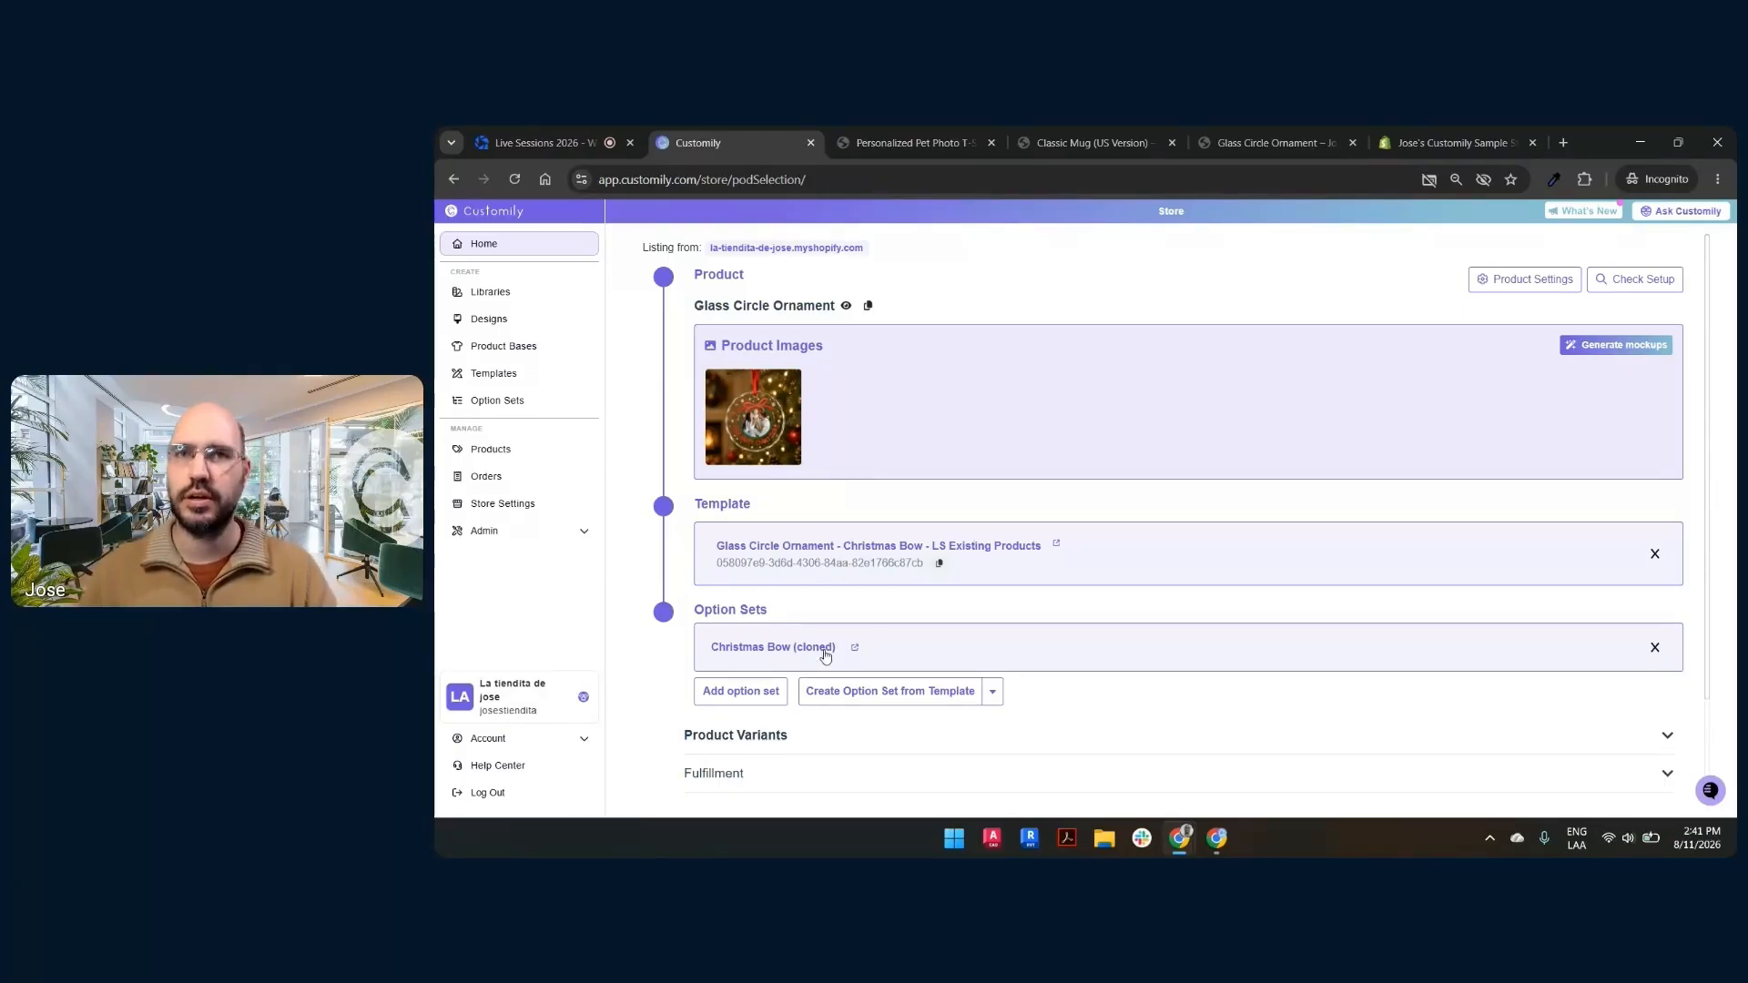
{"action": "scroll", "coordinate": [969, 508], "scroll_direction": "down", "scroll_amount": 2}
{"action": "scroll", "coordinate": [1007, 496], "scroll_direction": "up", "scroll_amount": 2}
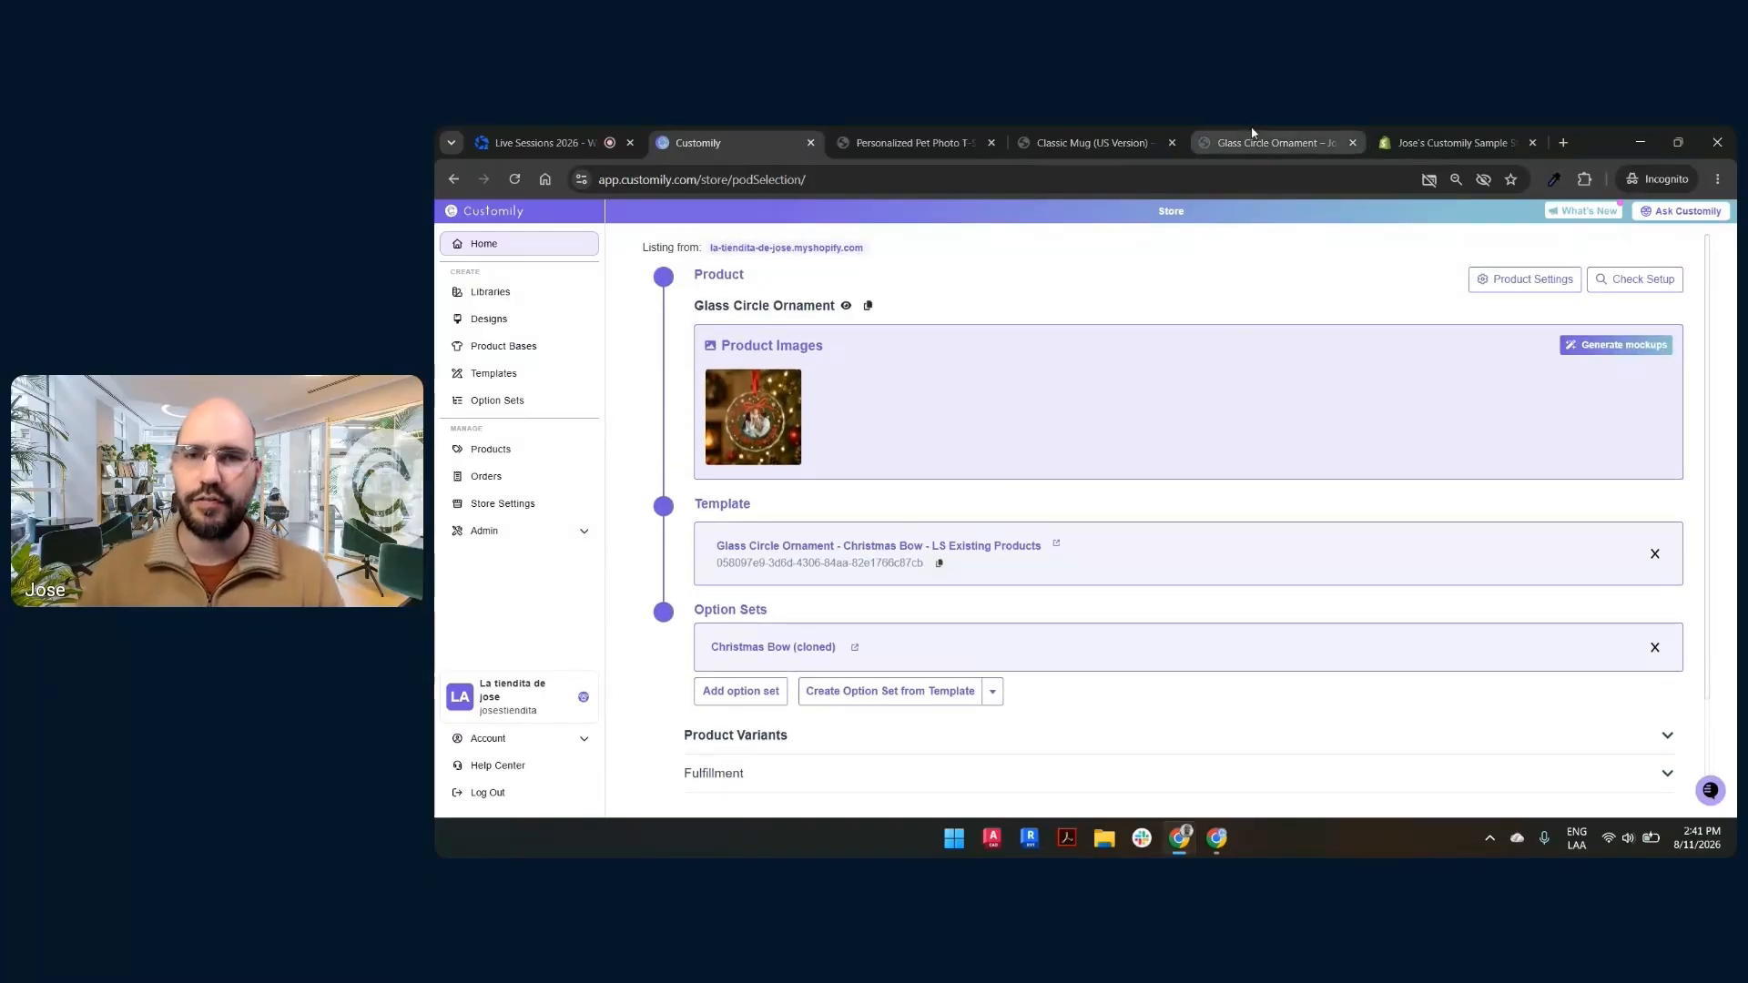
- Switch to the Glass Circle Ornament storefront page and reload it to load the personalization options
{"action": "left_click", "coordinate": [1250, 148]}
{"action": "scroll", "coordinate": [1115, 359], "scroll_direction": "down", "scroll_amount": 1}
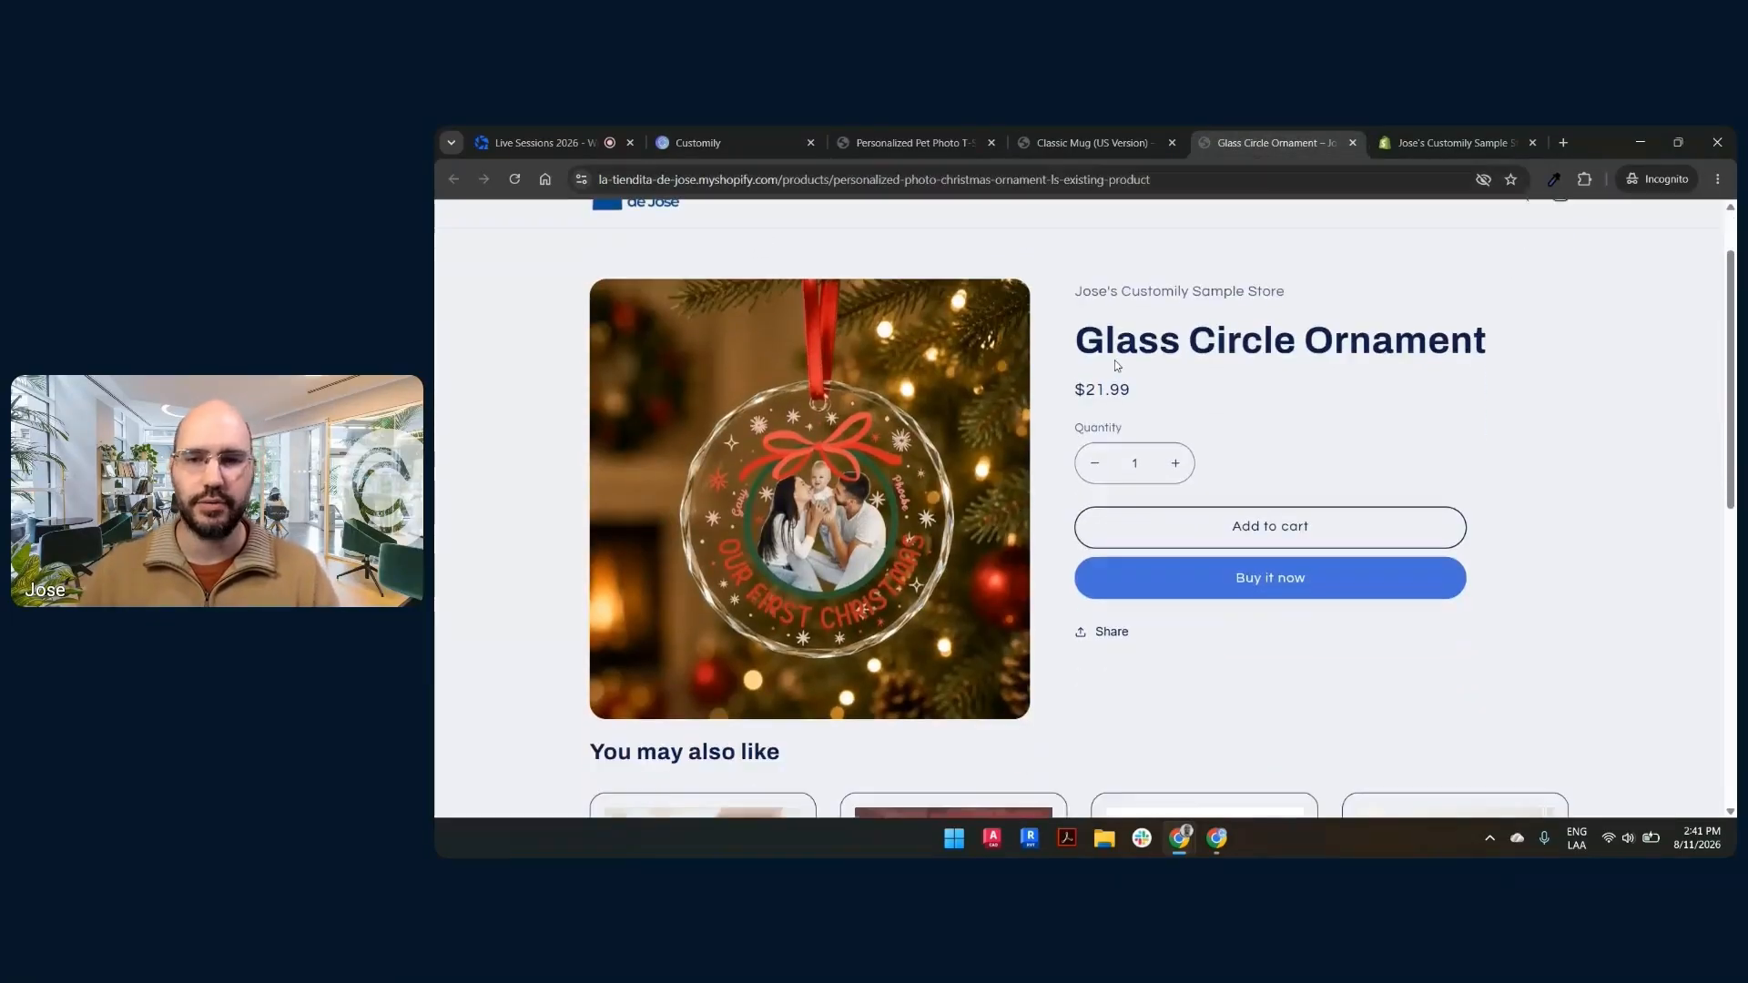
{"action": "scroll", "coordinate": [1114, 359], "scroll_direction": "up", "scroll_amount": 1}
{"action": "left_click", "coordinate": [514, 179]}
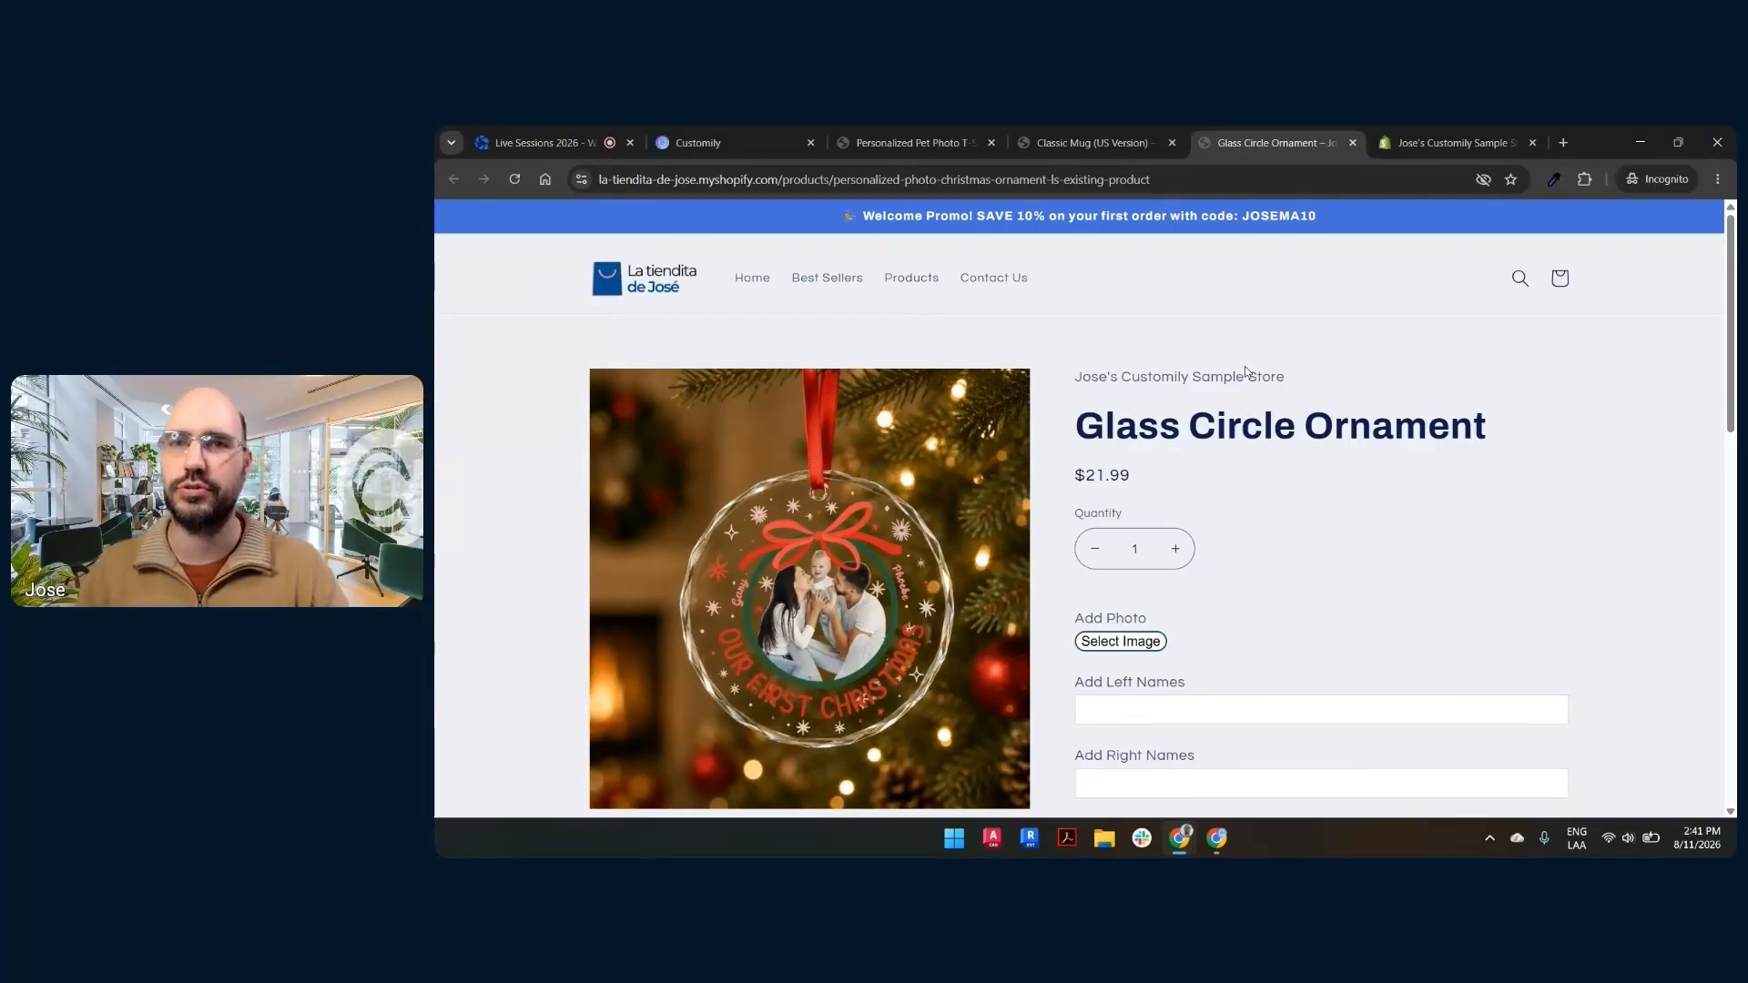
- Fill in the ornament's left names as "evebrb" and right names as "rbrbr"
{"action": "scroll", "coordinate": [1274, 455], "scroll_direction": "down", "scroll_amount": 3}
{"action": "left_click", "coordinate": [1256, 455]}
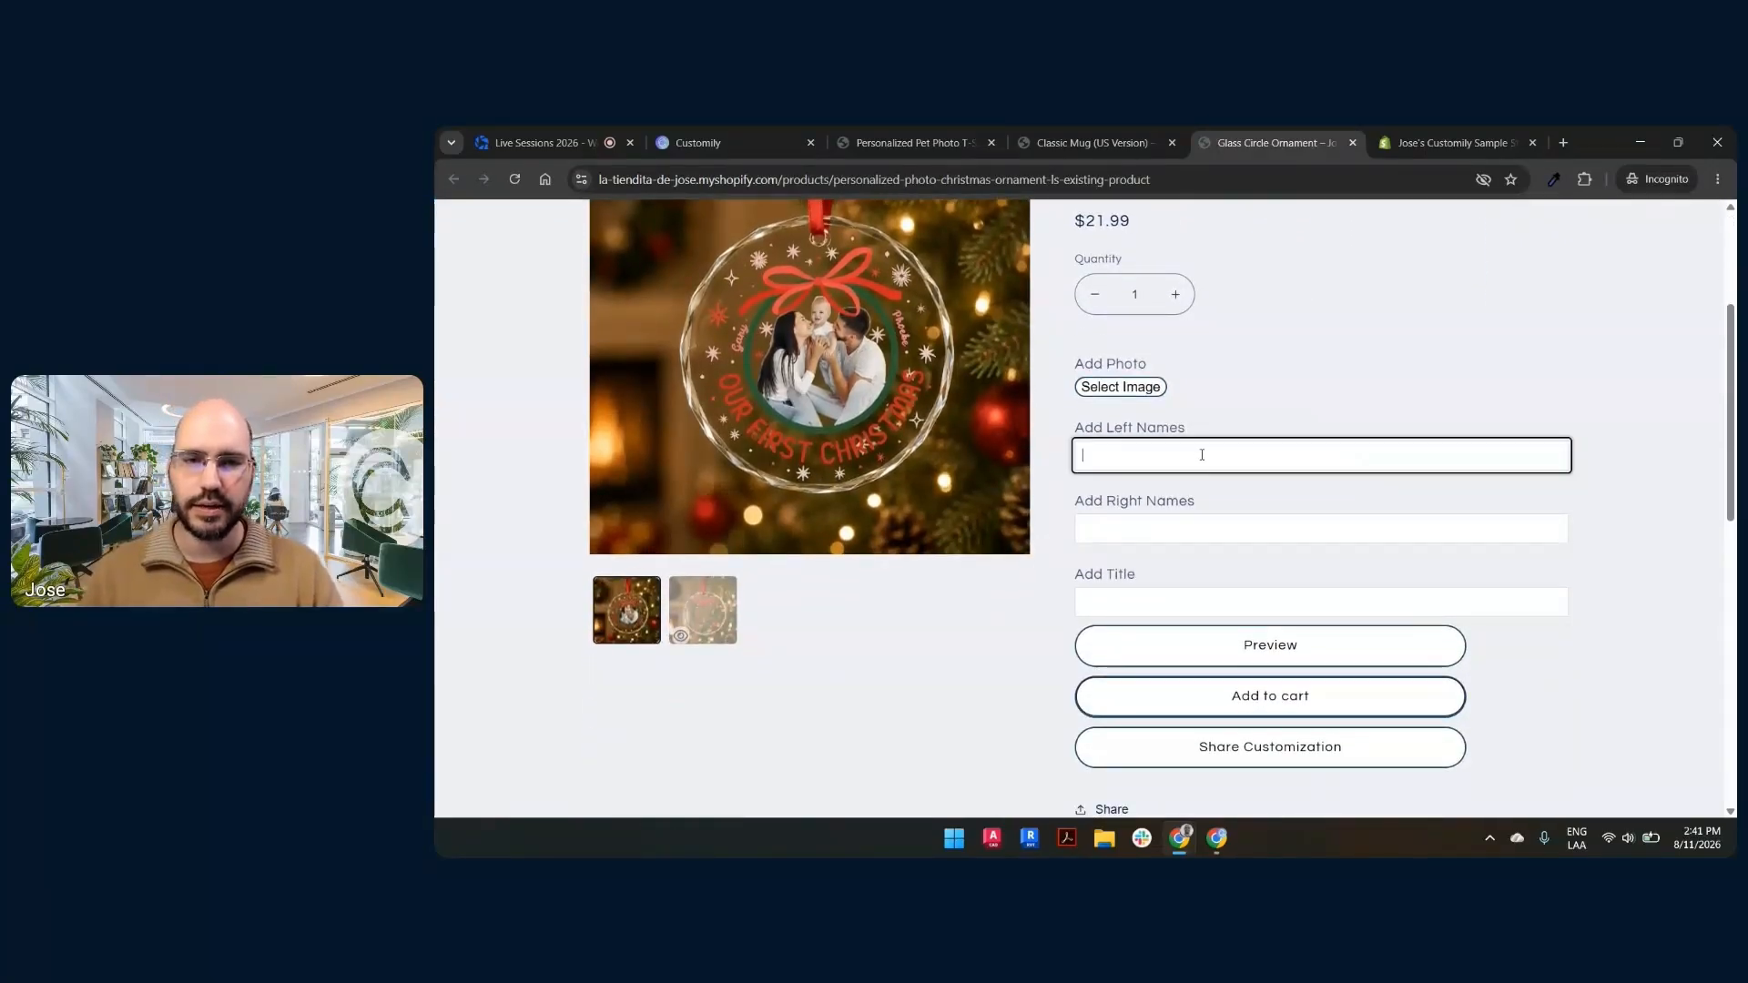
{"action": "scroll", "coordinate": [1325, 414], "scroll_direction": "up", "scroll_amount": 1}
{"action": "type", "text": "ev"}
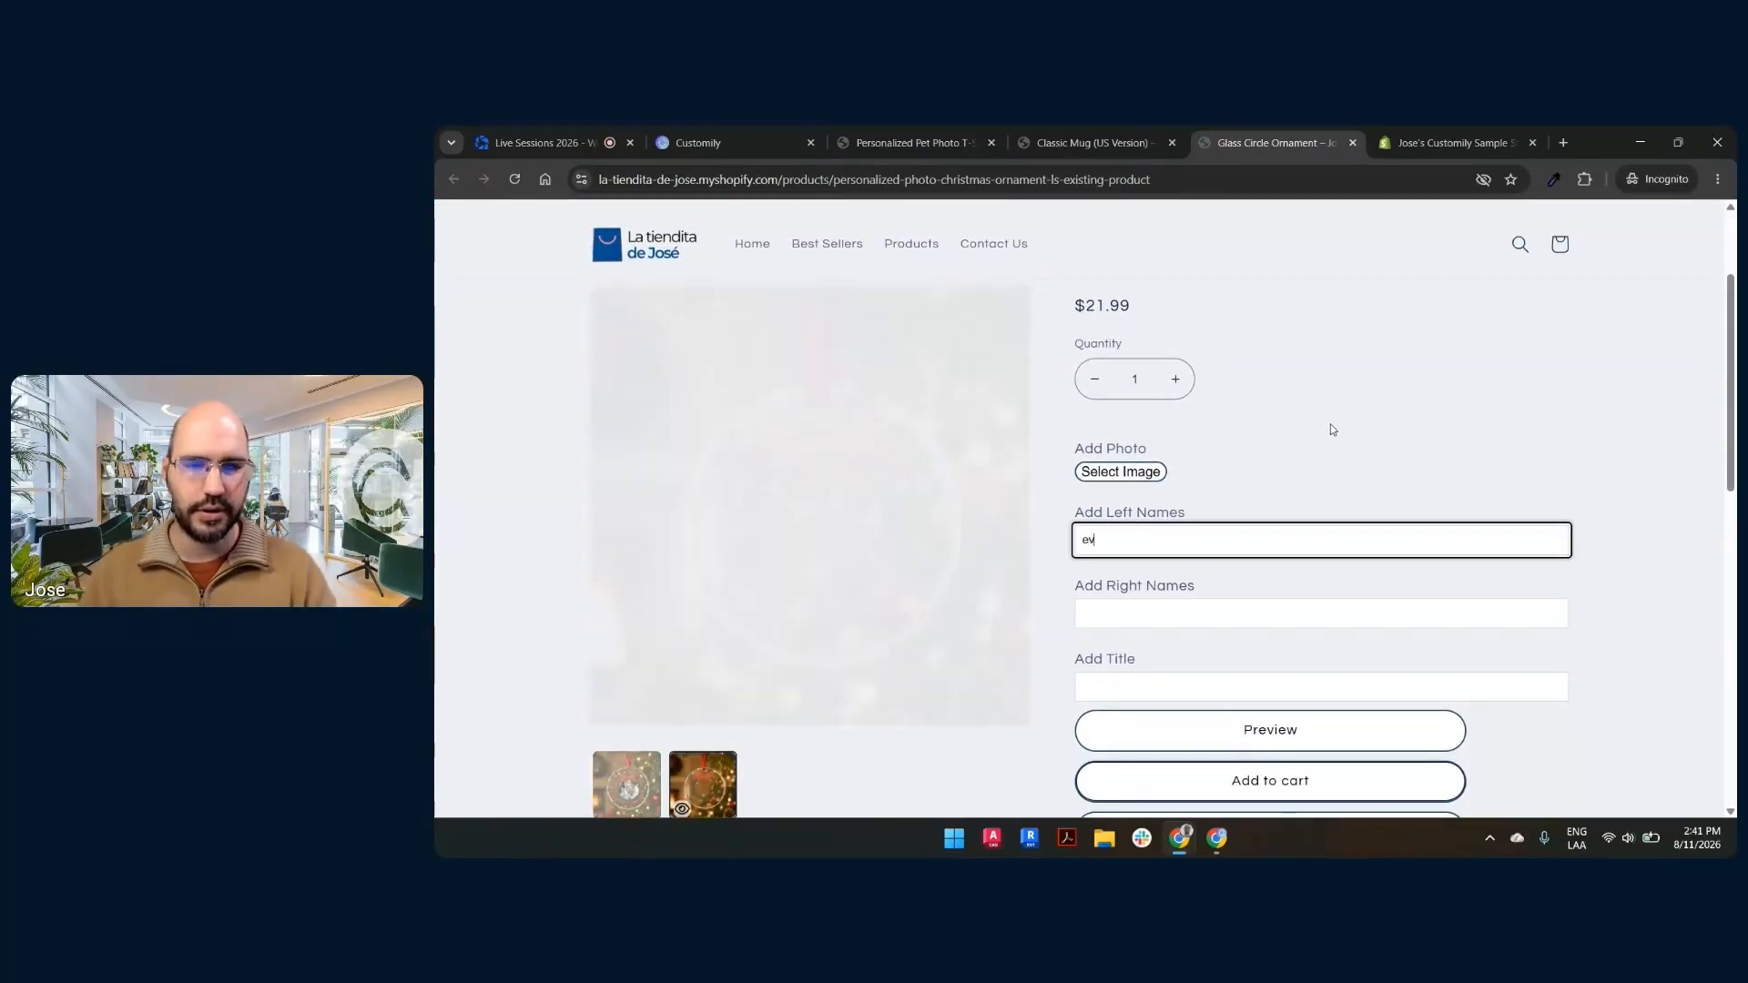
{"action": "type", "text": "ebrb"}
{"action": "key", "text": "Tab"}
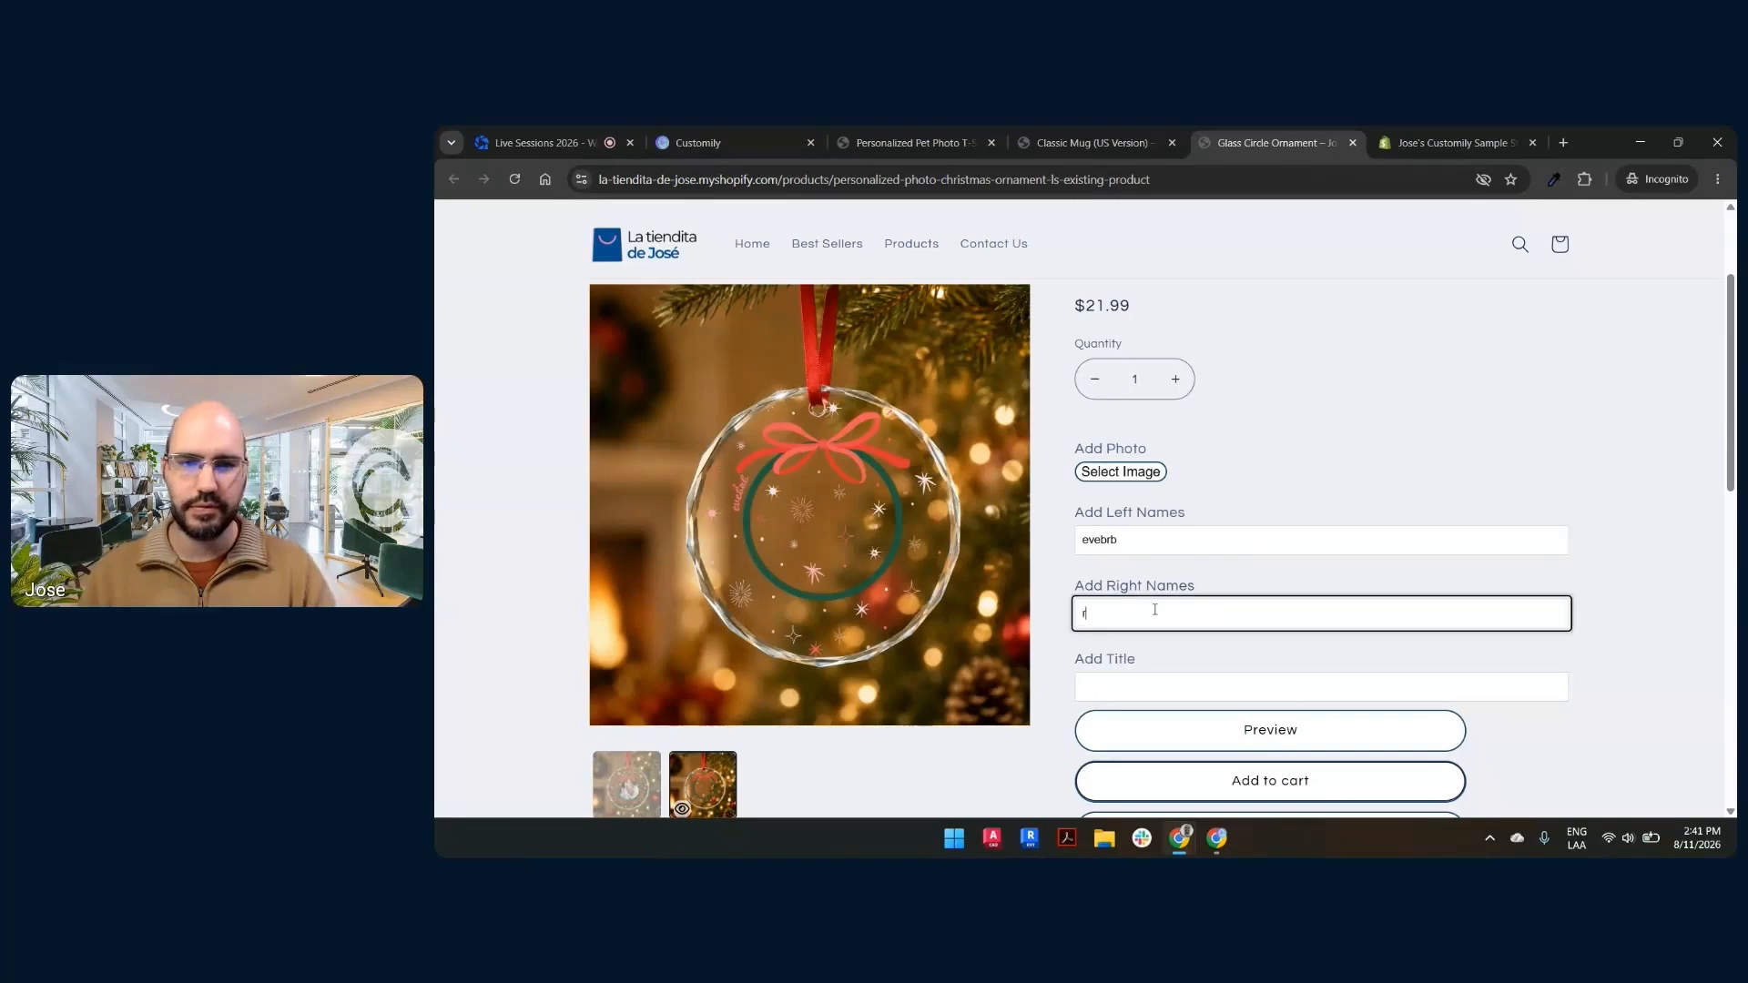
{"action": "type", "text": "rbrbr"}
- Set the ornament's title text to "OUR FIRST CHRISTMAS"
{"action": "left_click", "coordinate": [1176, 681]}
{"action": "type", "text": "RBRBSSRBRSR"}
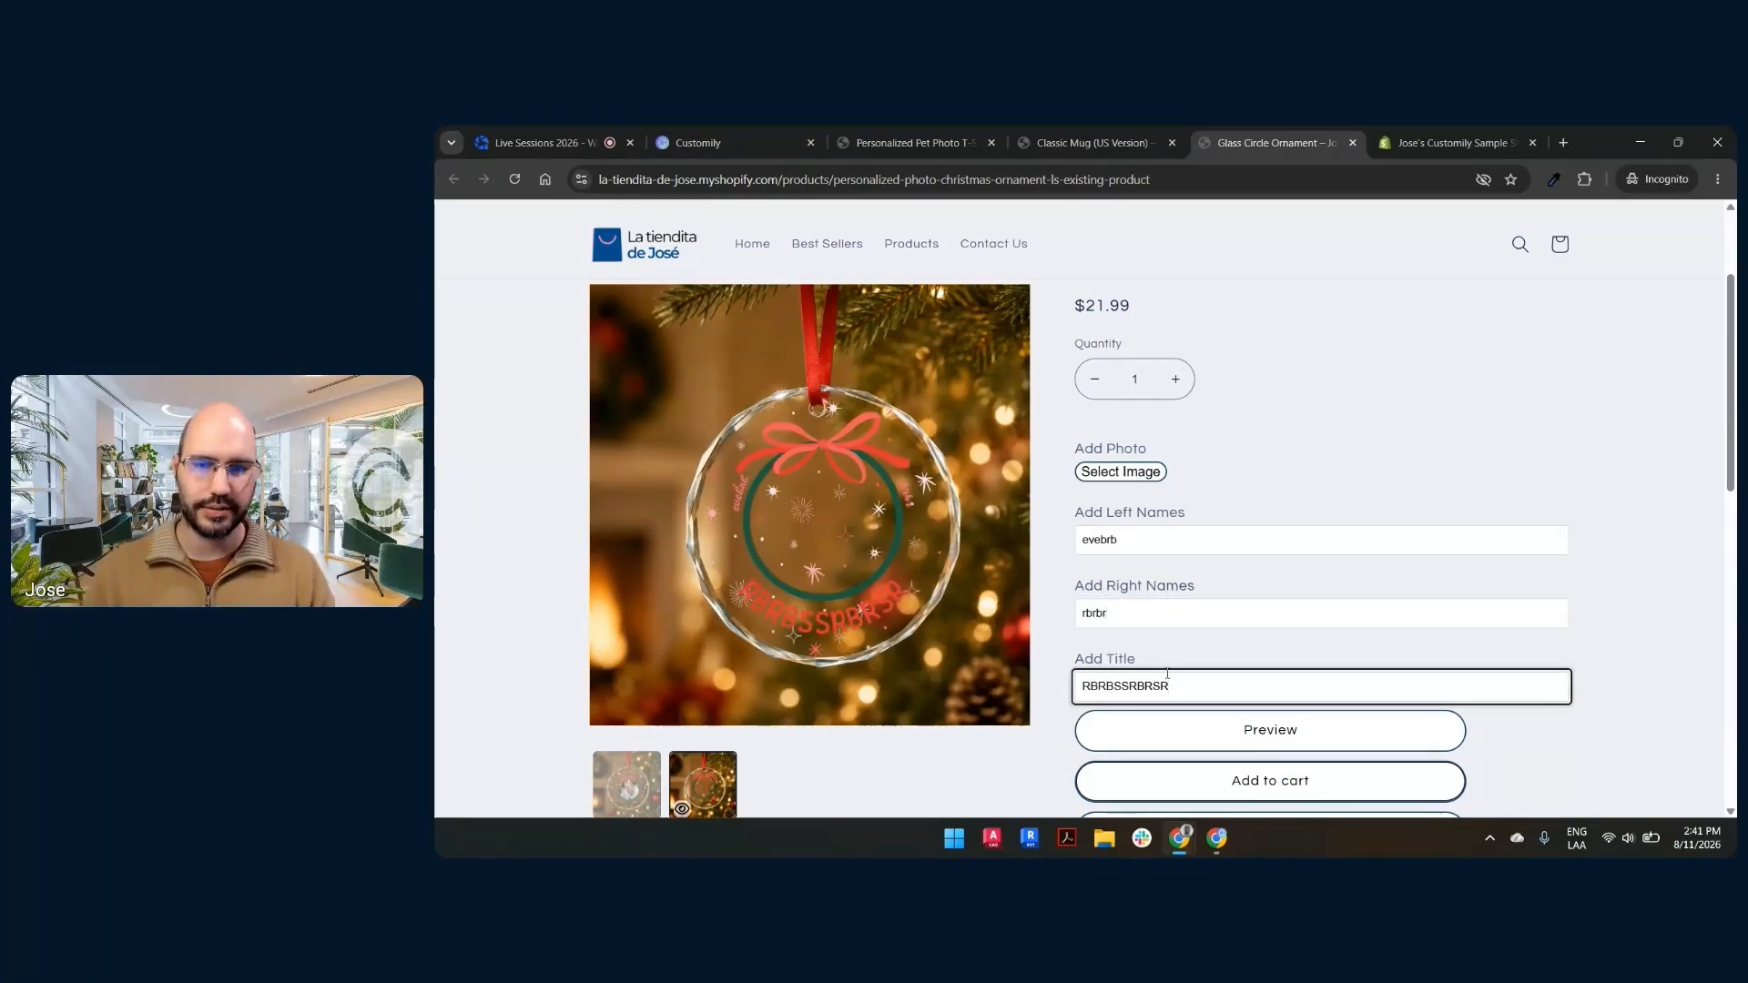
{"action": "key", "text": "ctrl+a"}
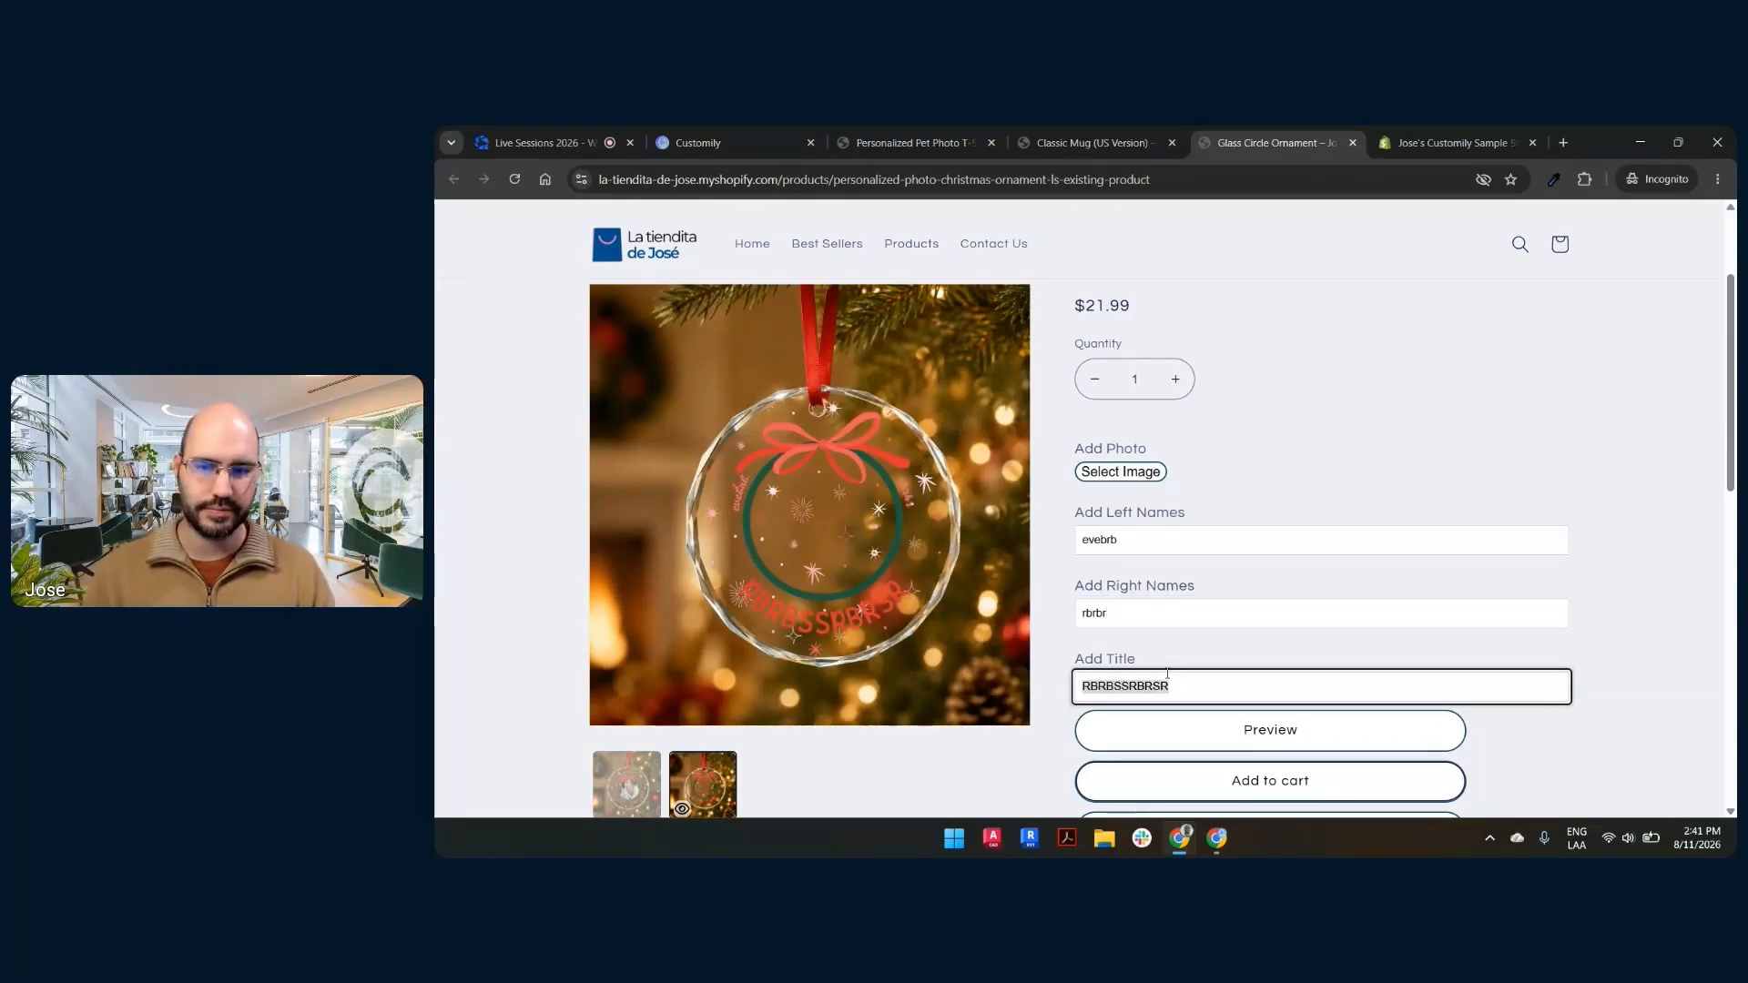
{"action": "type", "text": "OUR FIRS"}
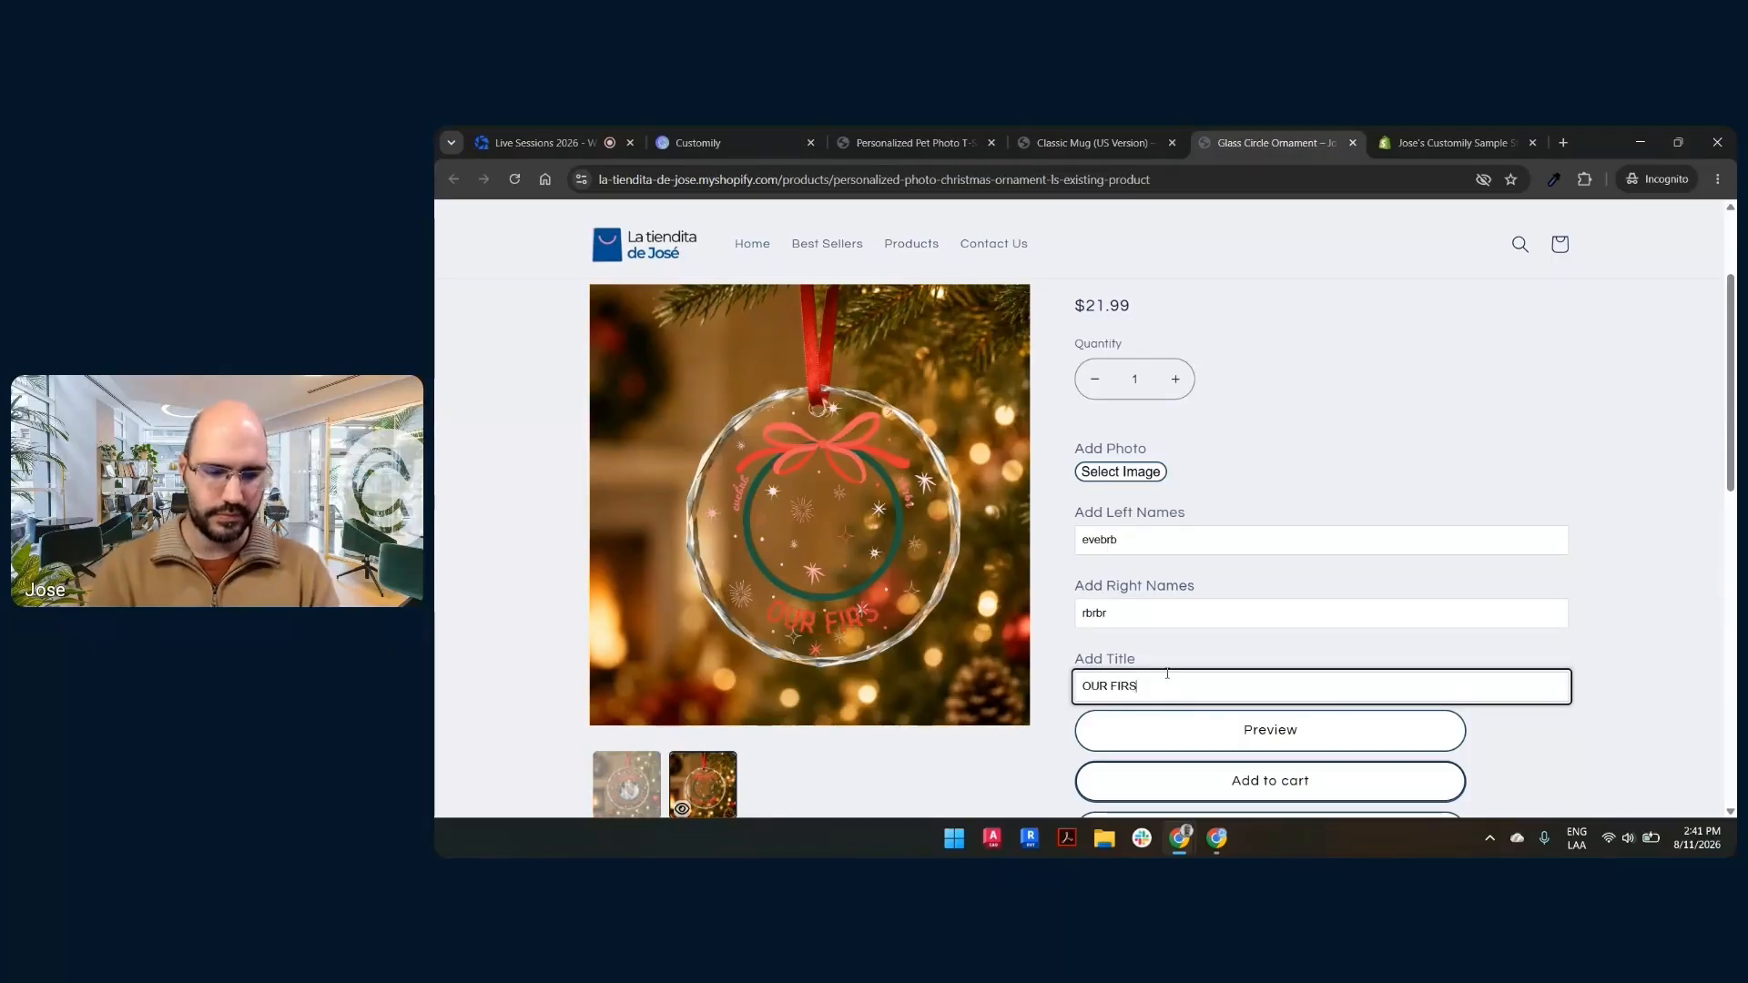
{"action": "type", "text": "T CHRISTMAS"}
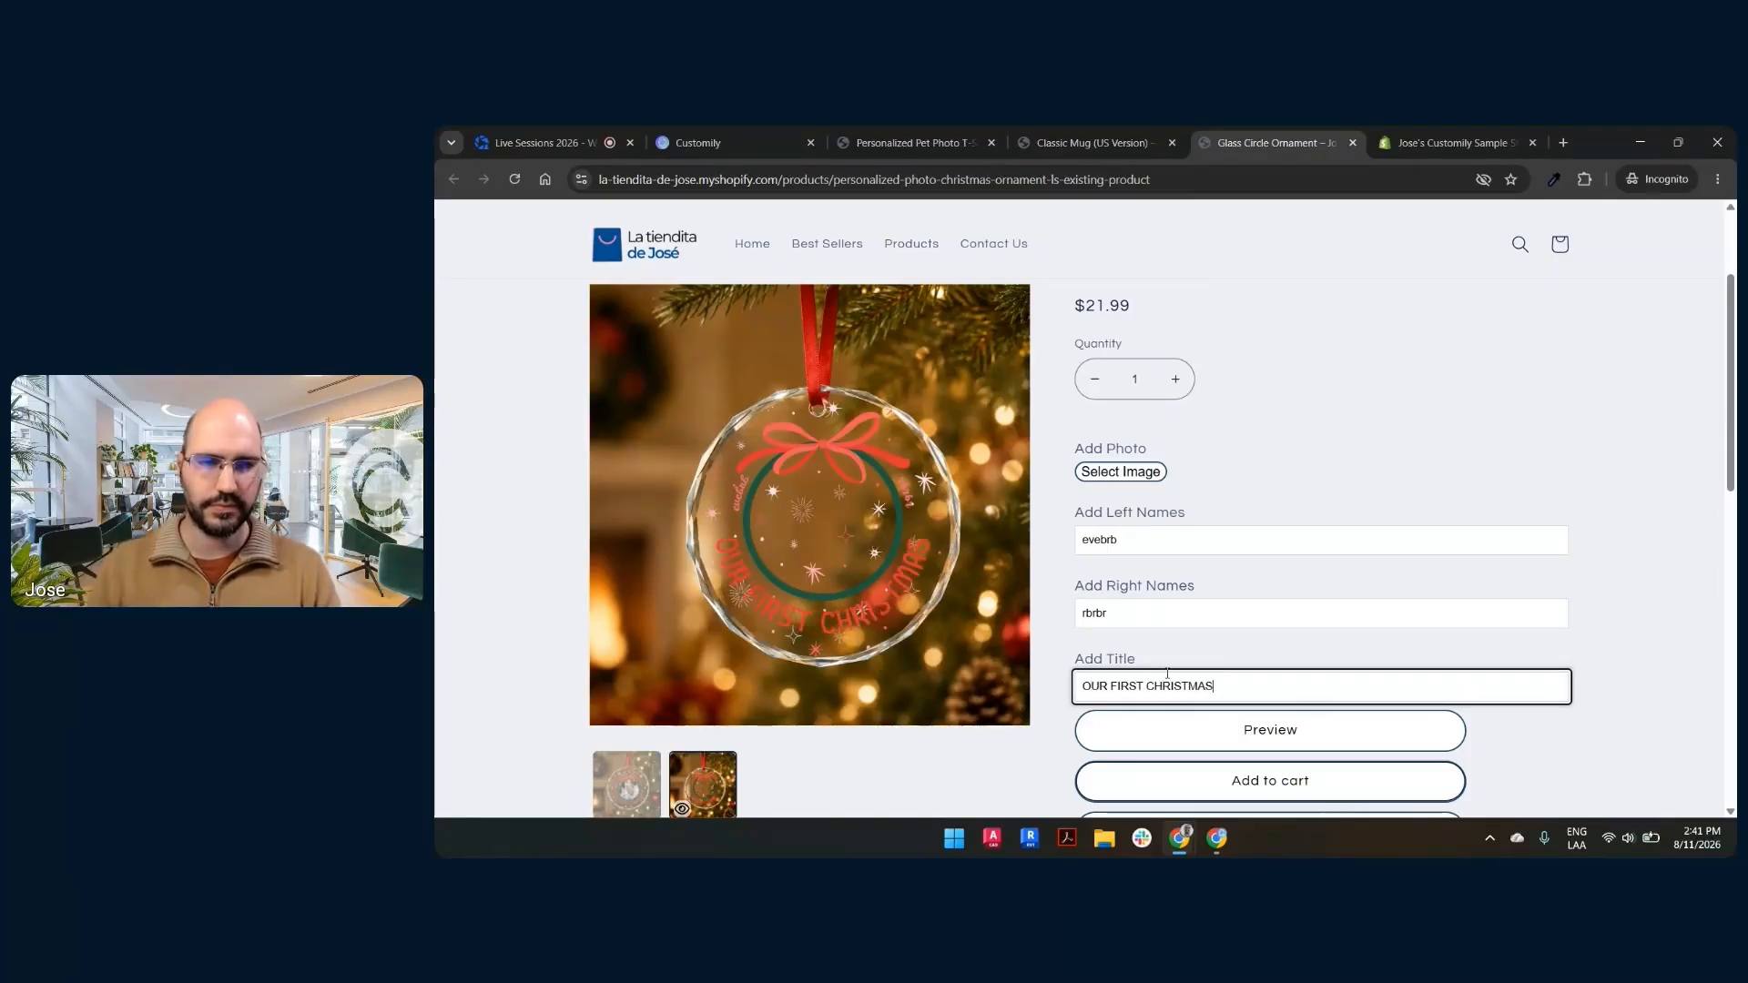
- Upload the mother-daughter-home-hugging.jpg photo, enlarge and reposition it inside the ornament's circle, and finish cropping
{"action": "left_click", "coordinate": [1139, 475]}
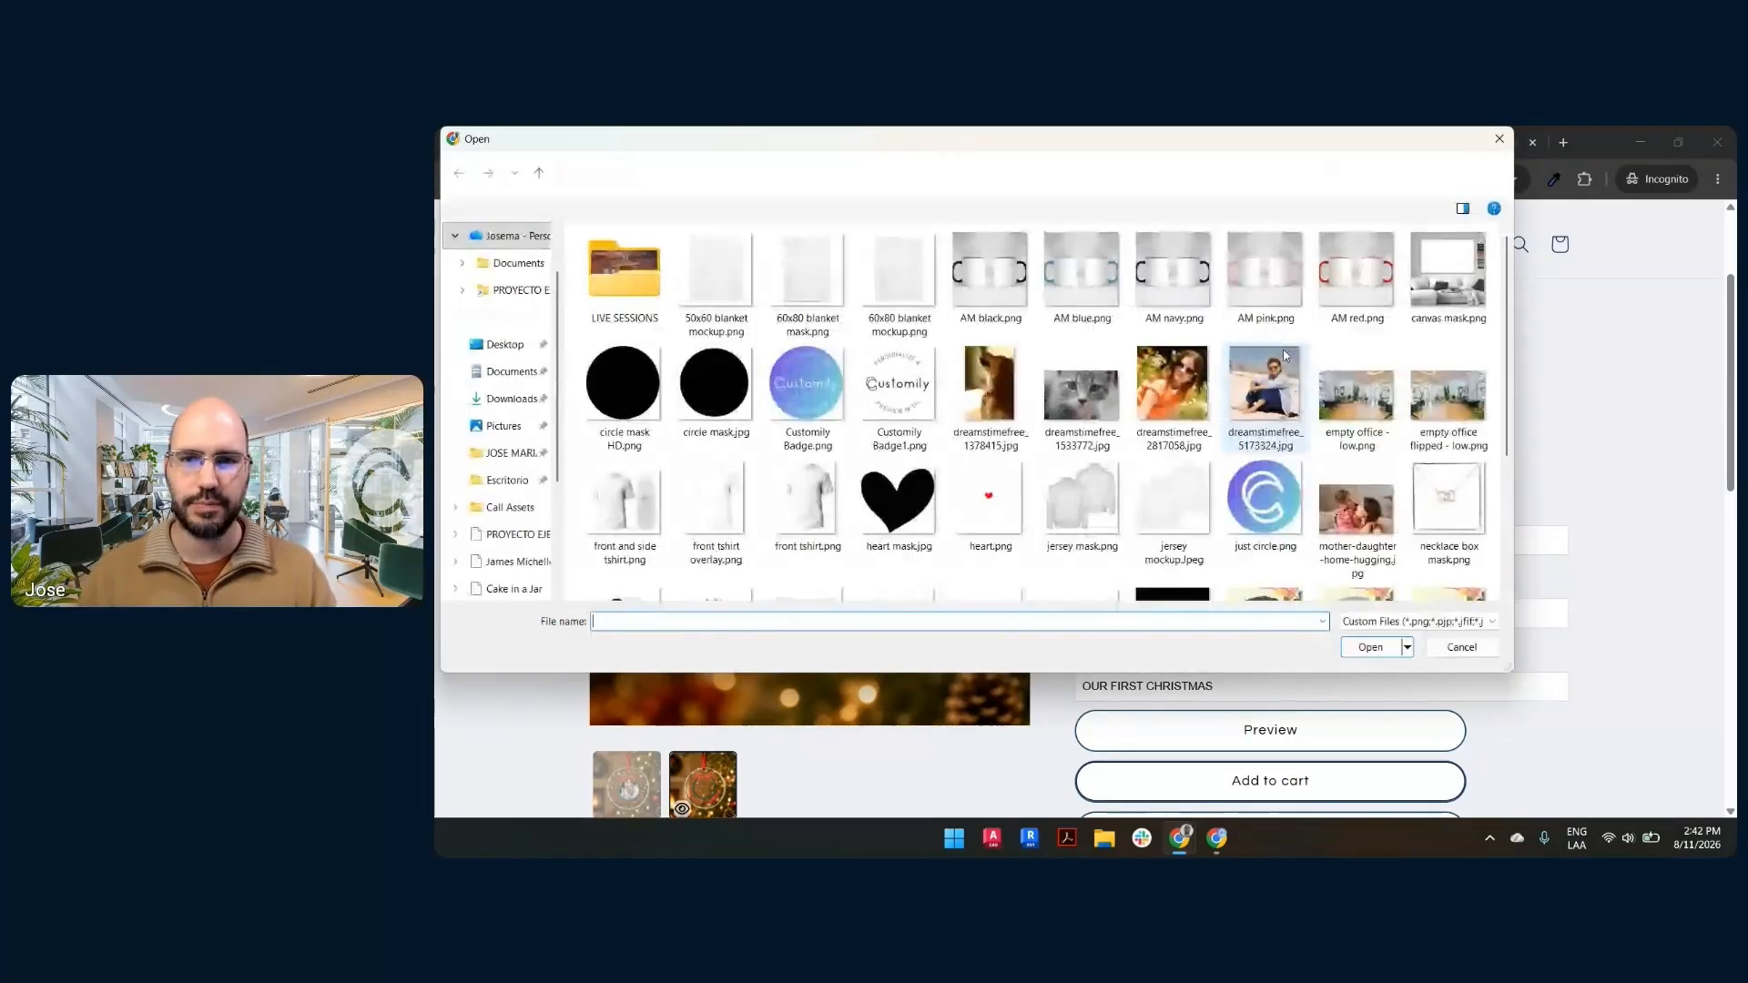
{"action": "left_click", "coordinate": [1354, 506]}
{"action": "double_click", "coordinate": [1354, 505]}
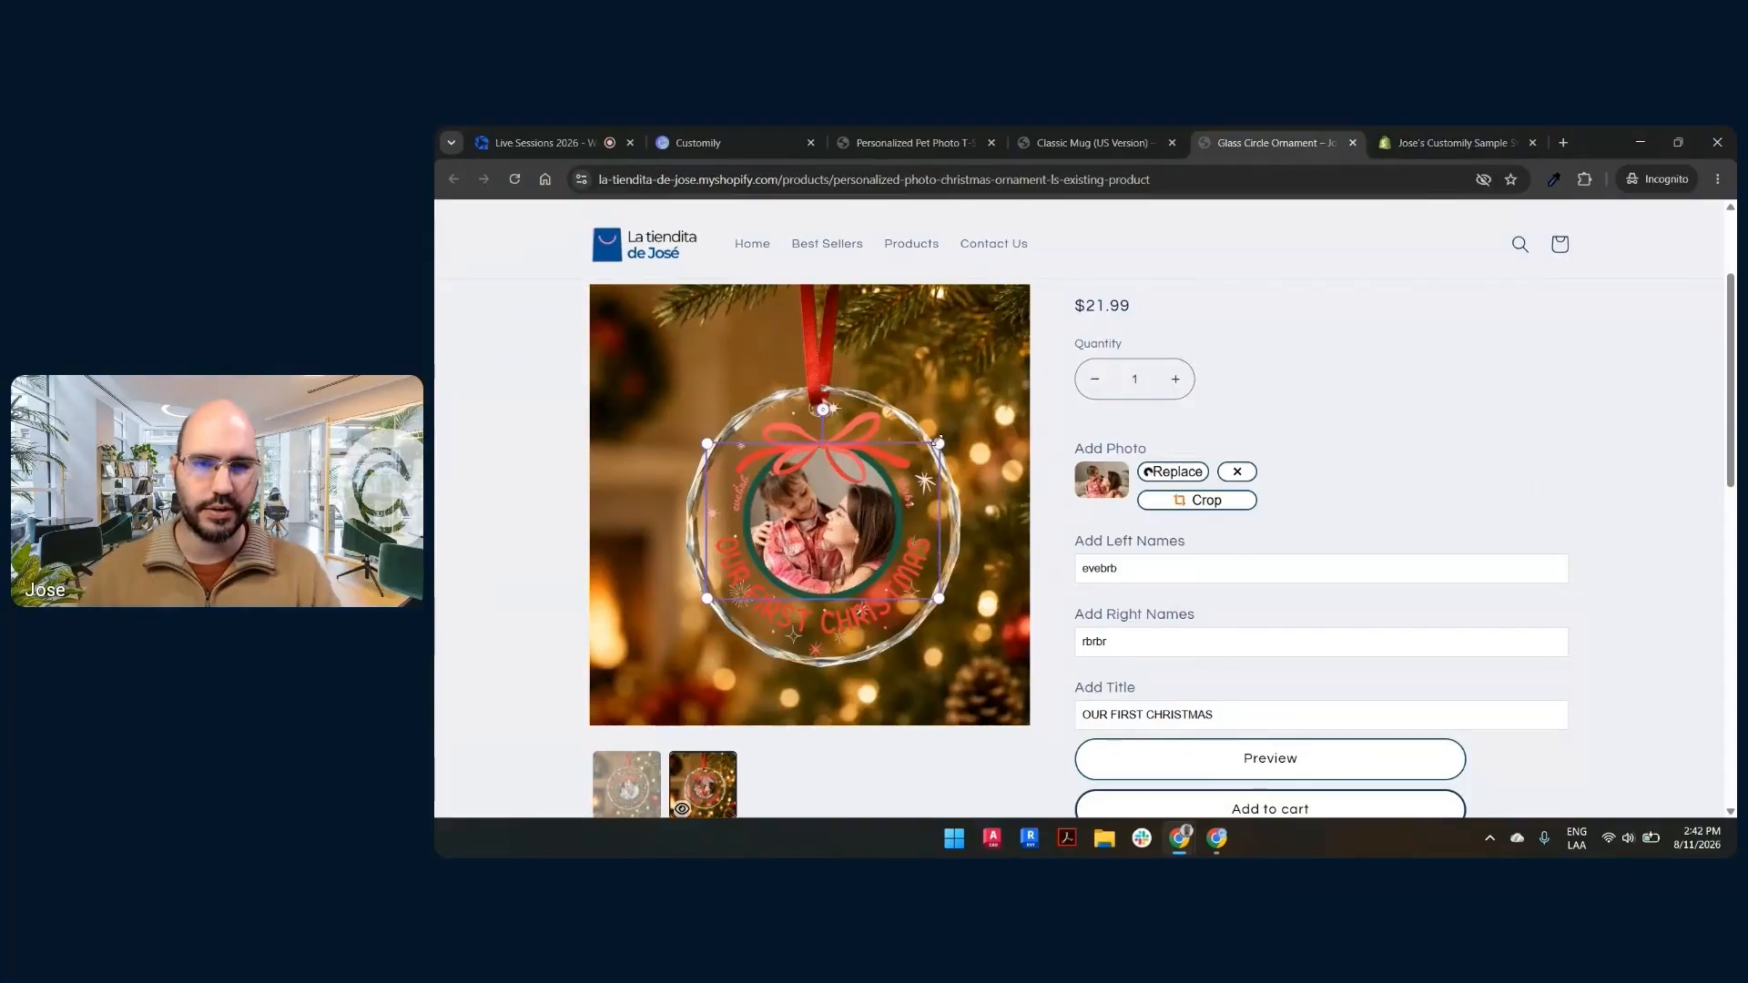
{"action": "mouse_move", "coordinate": [939, 443]}
{"action": "left_mouse_down"}
{"action": "mouse_move", "coordinate": [983, 428]}
{"action": "mouse_move", "coordinate": [969, 437]}
{"action": "left_mouse_up"}
{"action": "left_click_drag", "start_coordinate": [842, 528], "coordinate": [844, 532]}
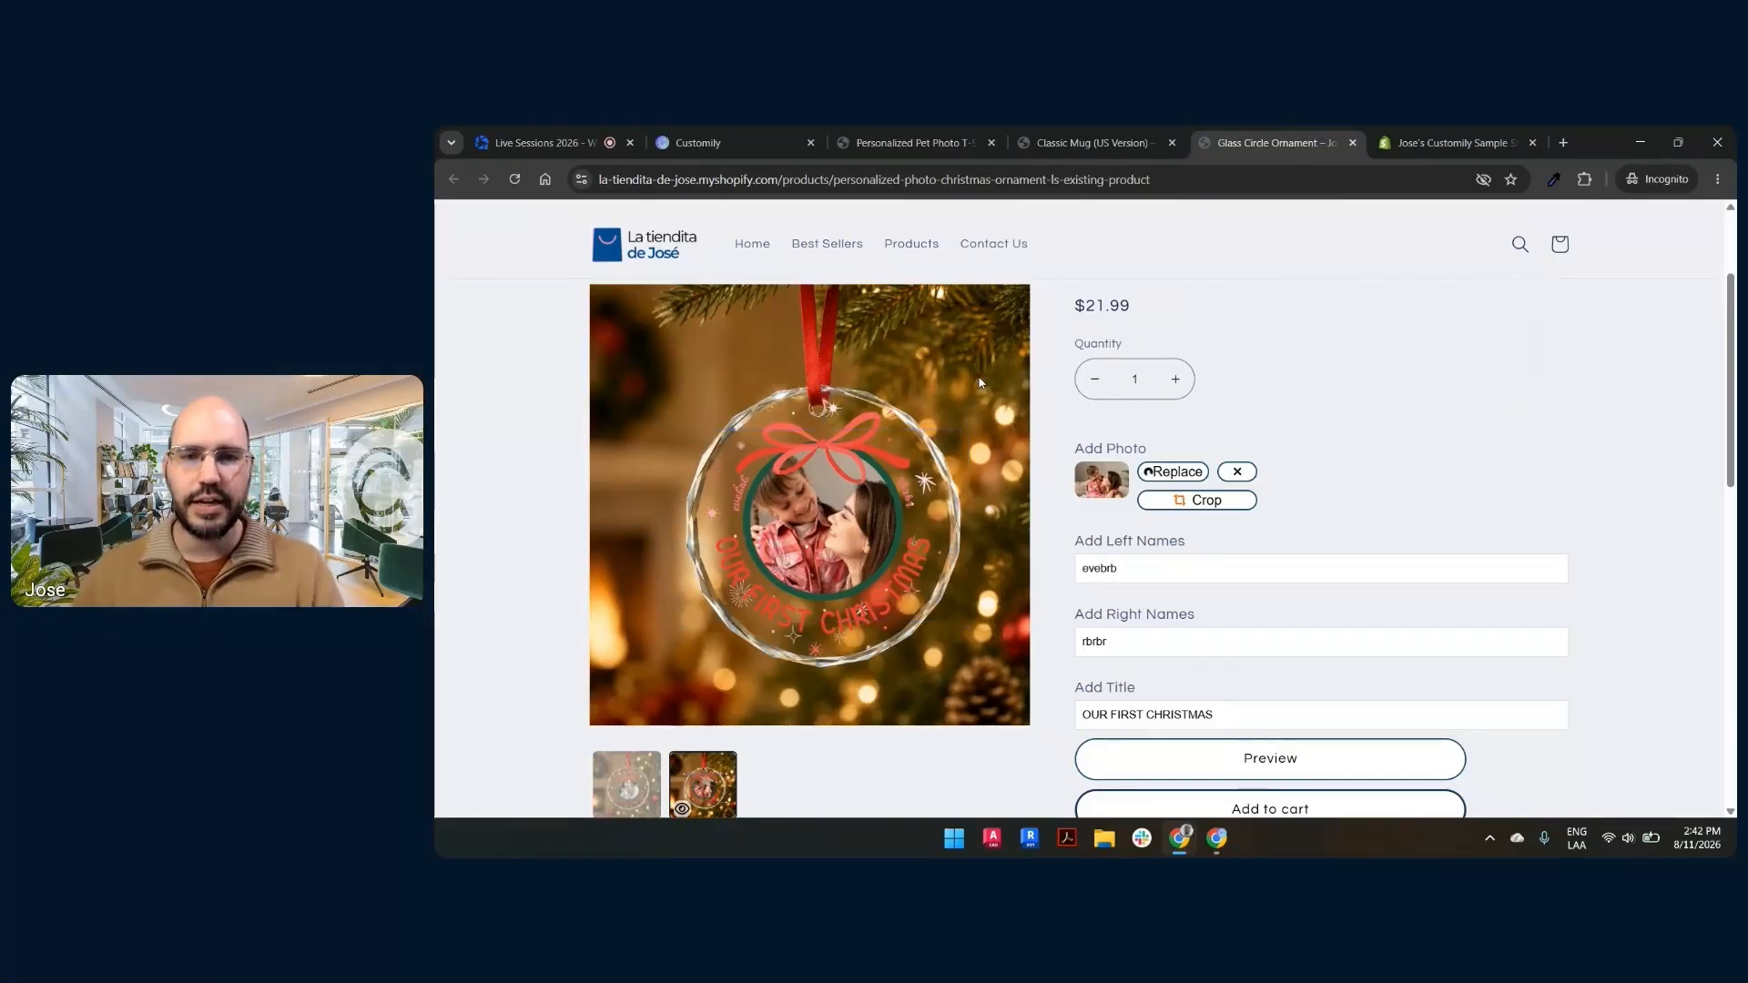
{"action": "scroll", "coordinate": [1379, 454], "scroll_direction": "up", "scroll_amount": 3}
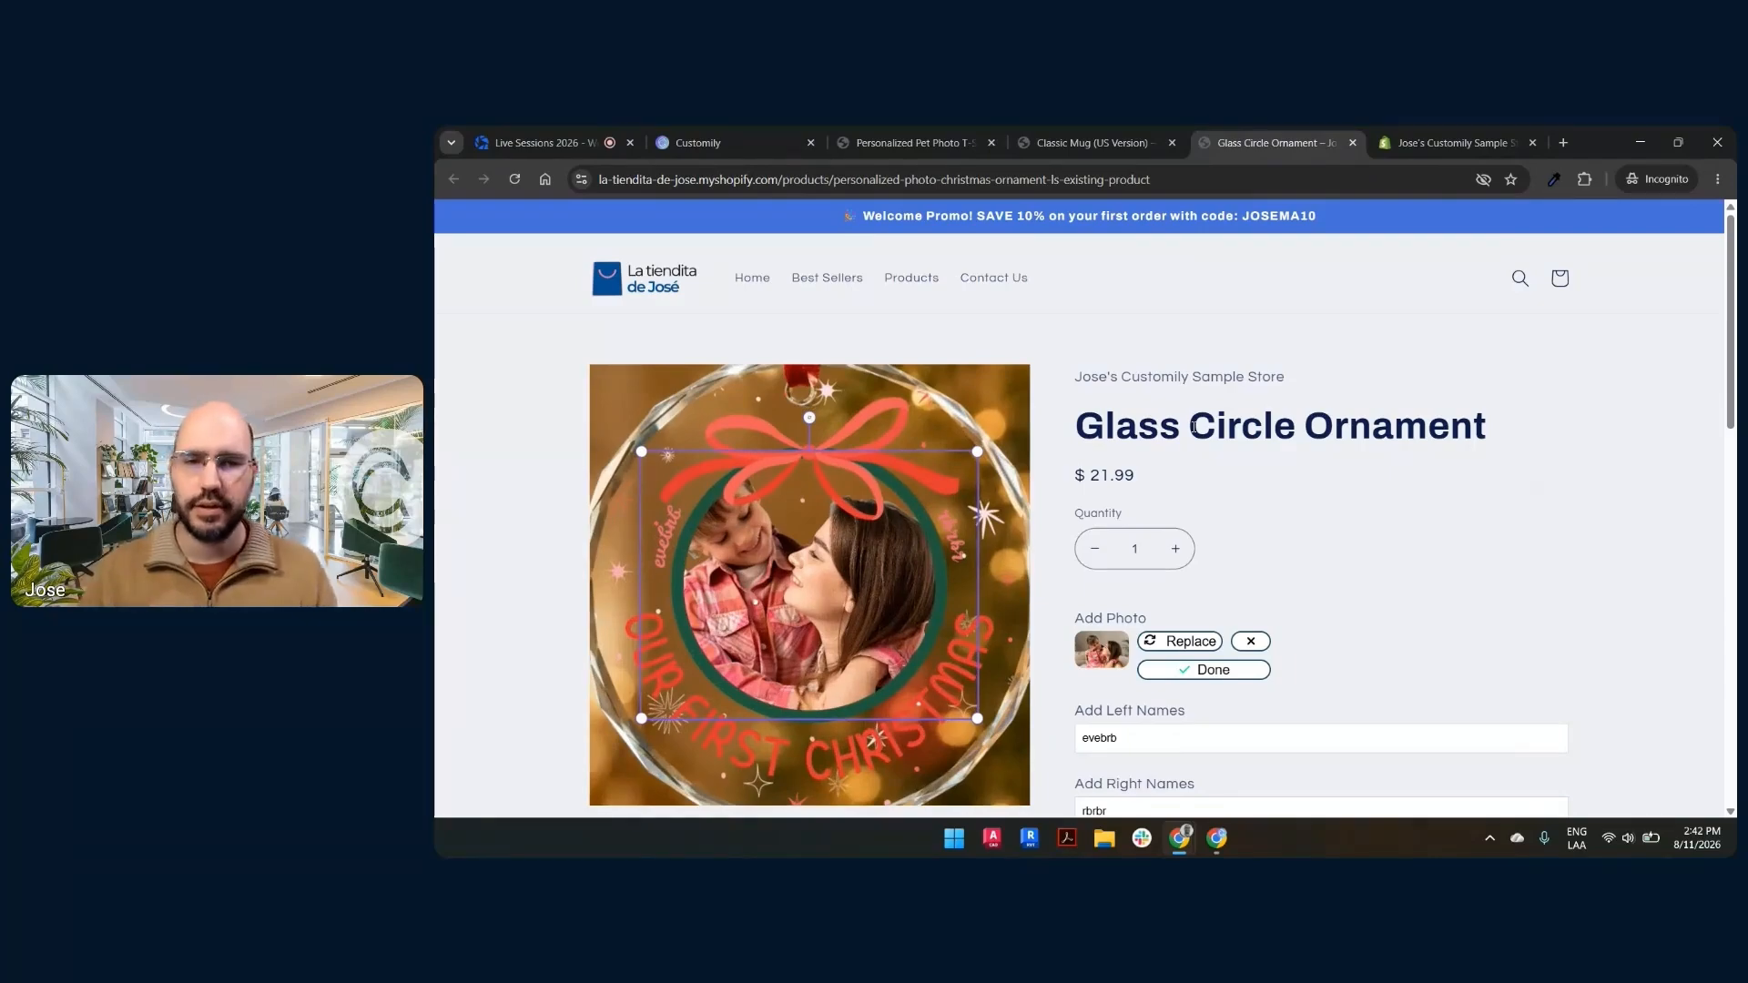
{"action": "left_click", "coordinate": [900, 389]}
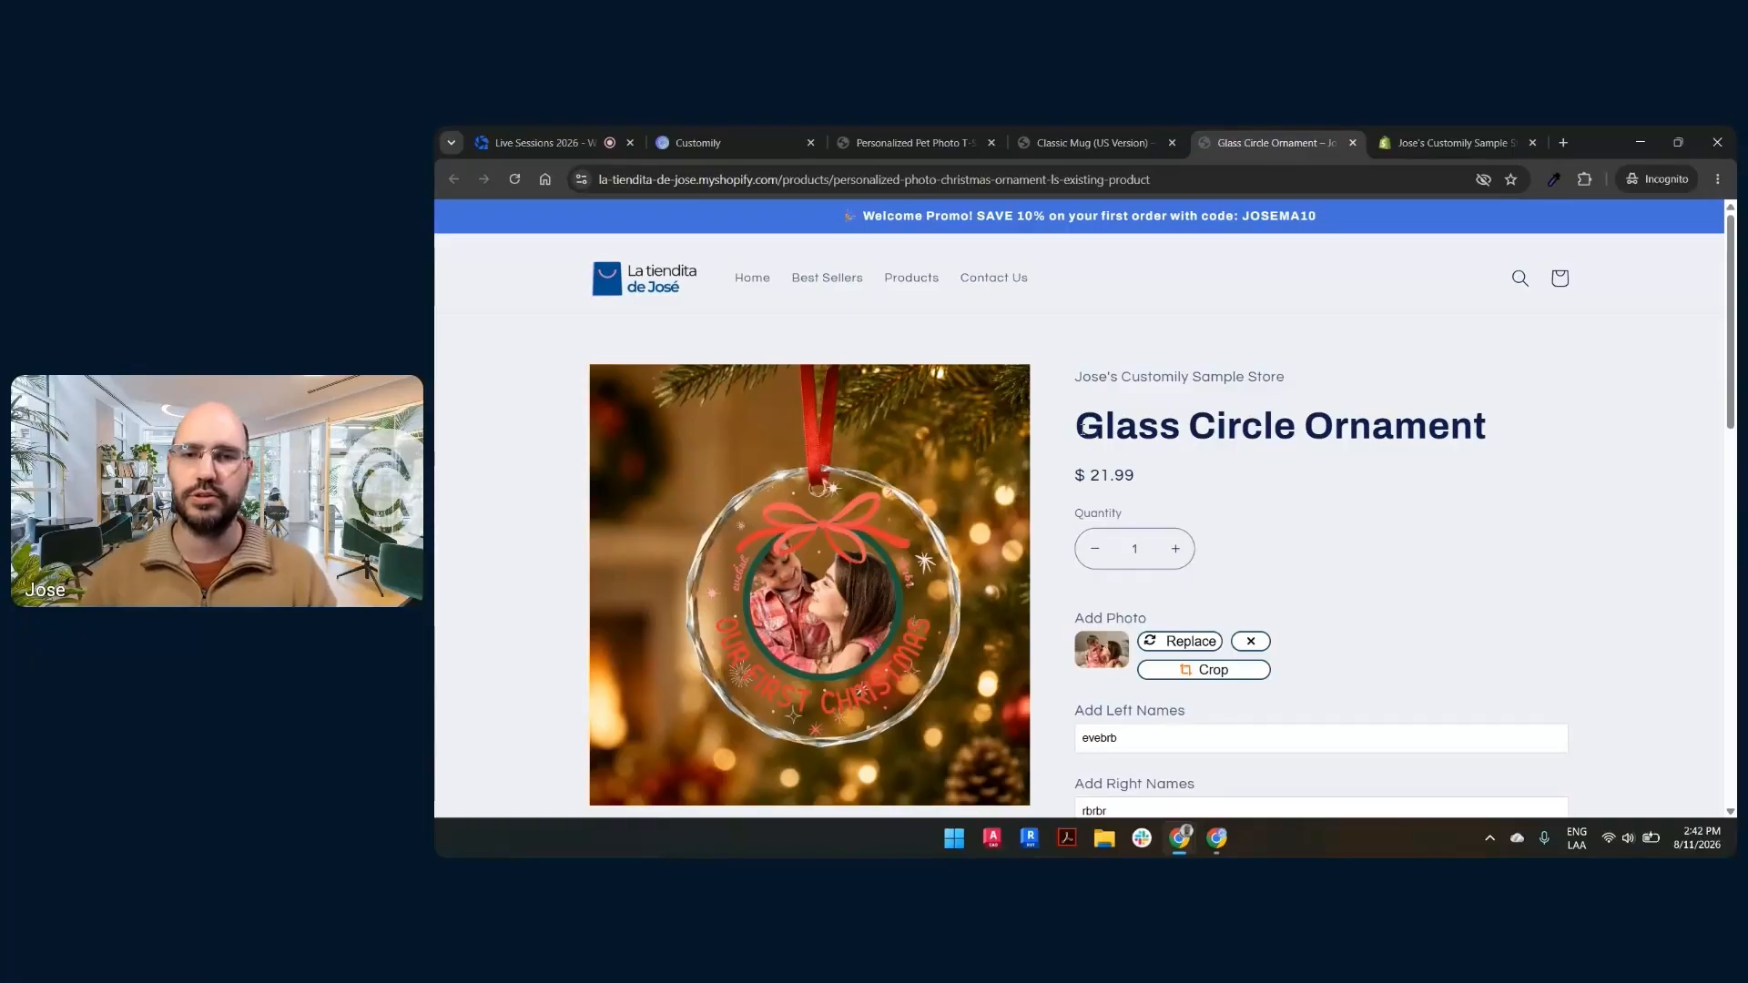
{"action": "left_click_drag", "start_coordinate": [1077, 426], "coordinate": [1290, 427]}
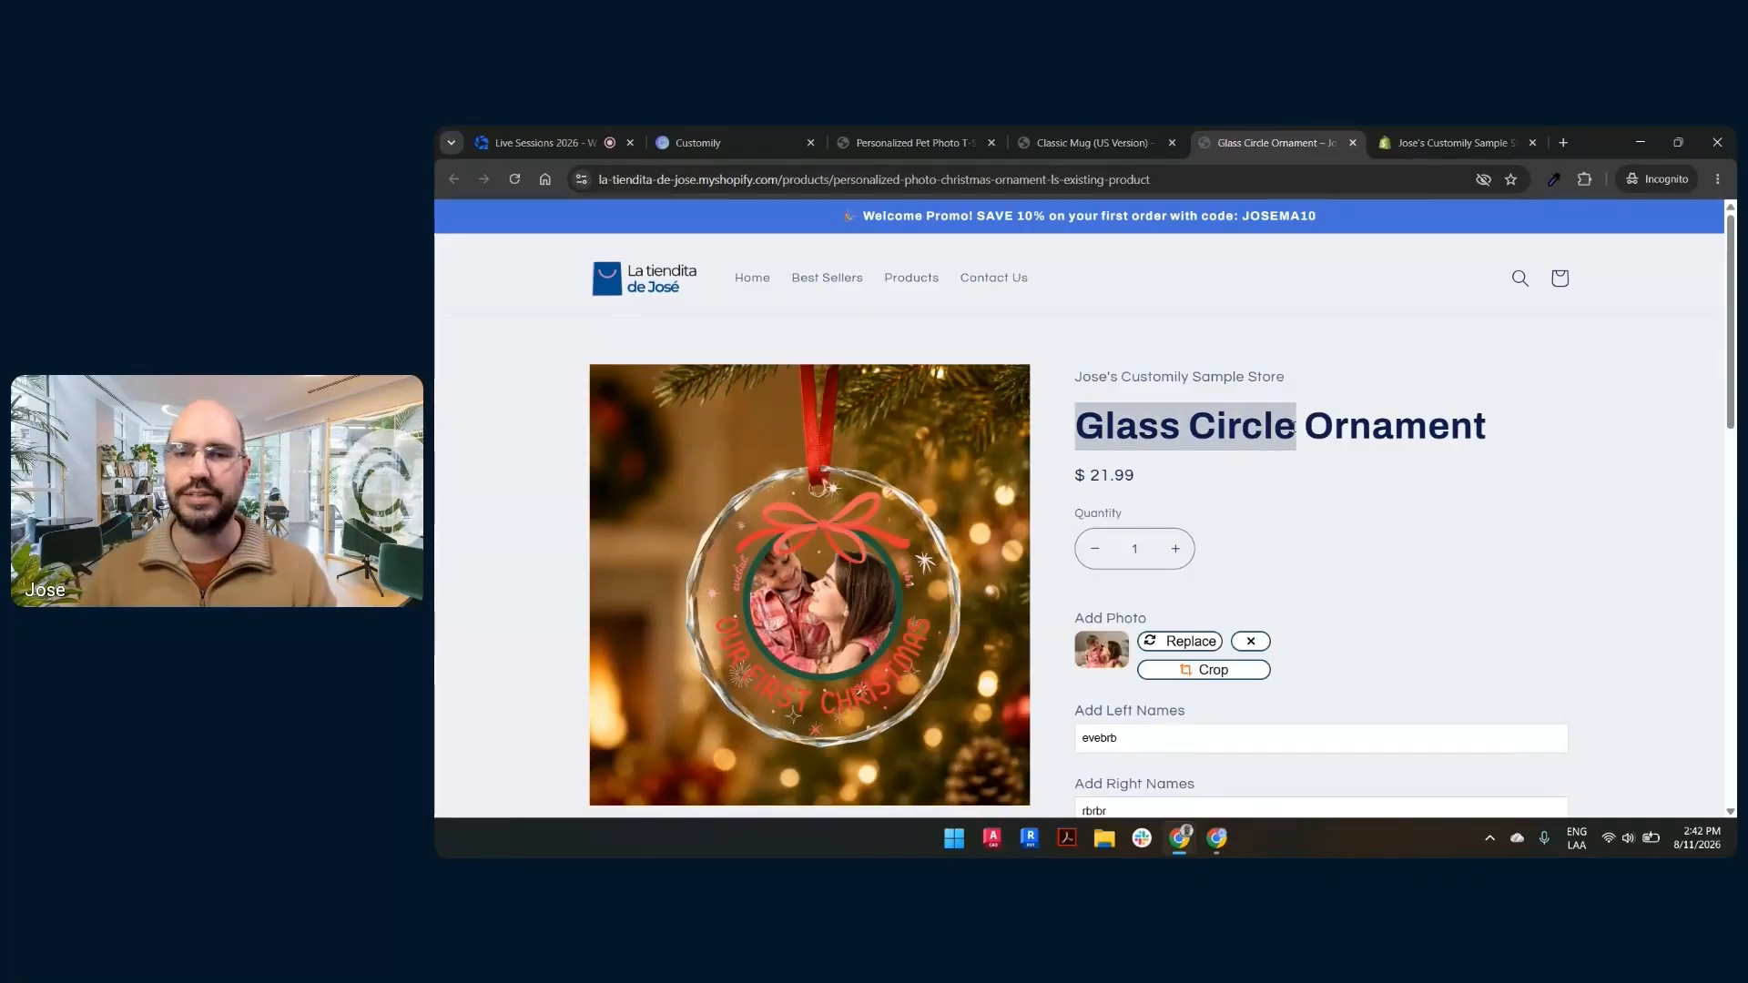
{"action": "left_click", "coordinate": [1094, 427]}
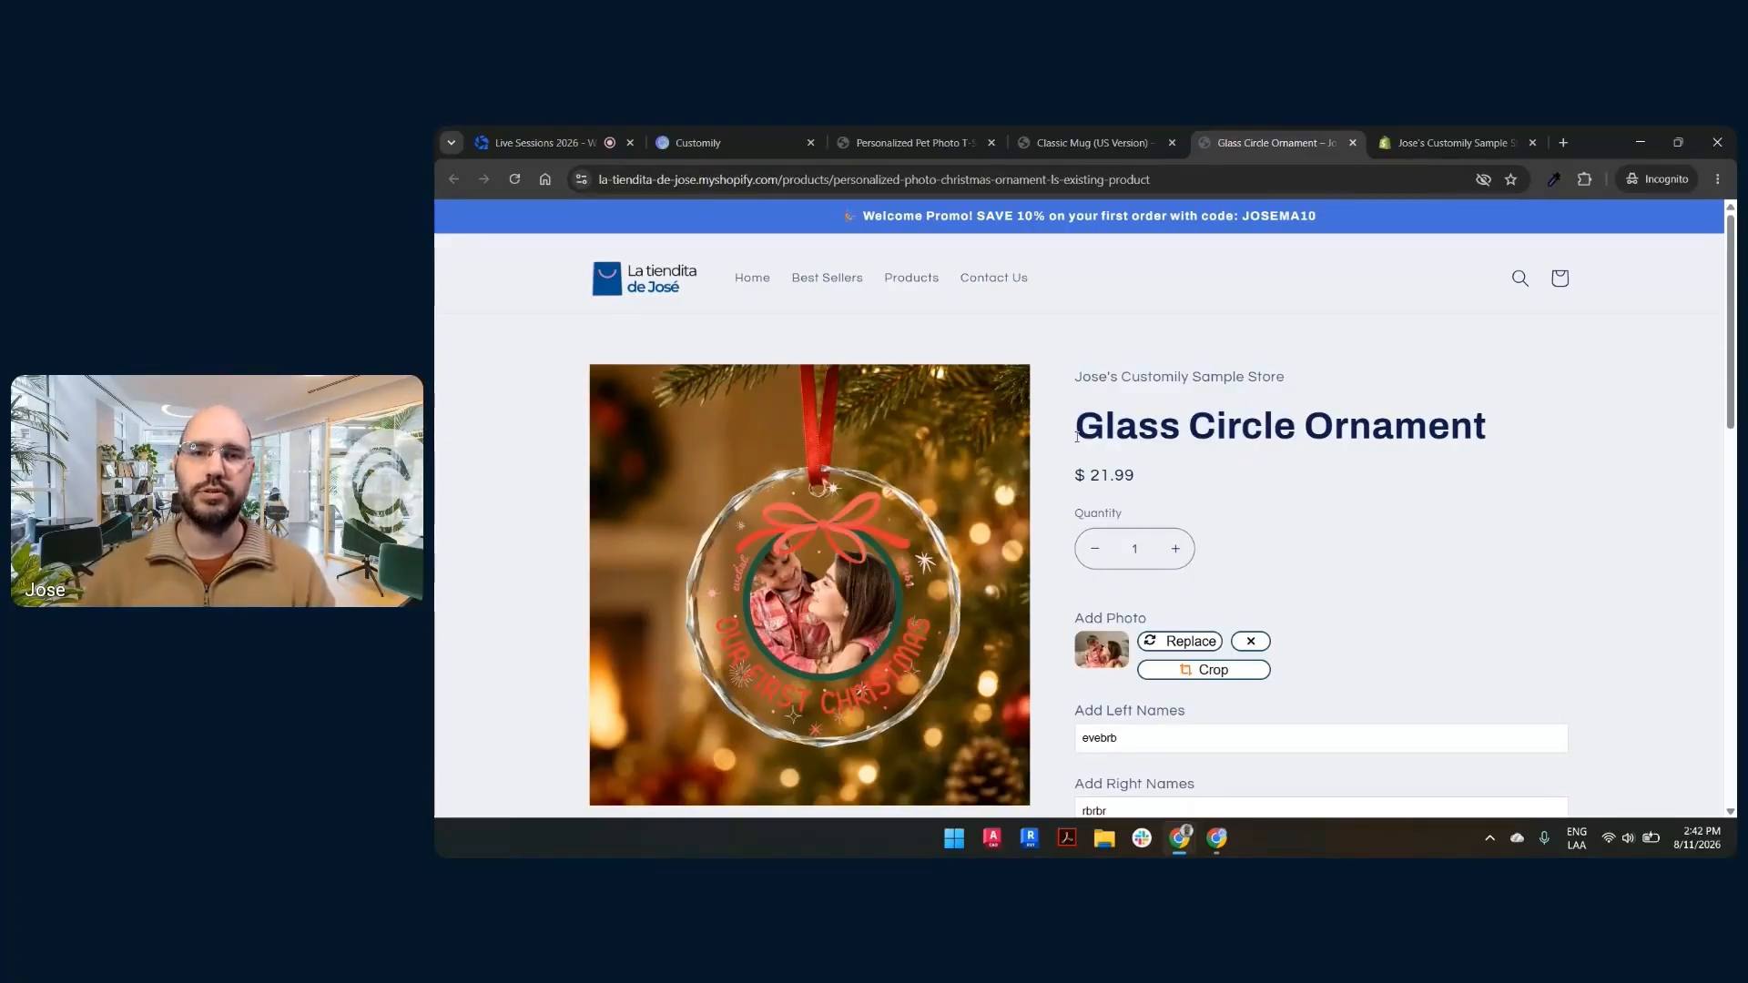
{"action": "left_click_drag", "start_coordinate": [1080, 427], "coordinate": [1339, 428]}
{"action": "left_click", "coordinate": [1338, 428]}
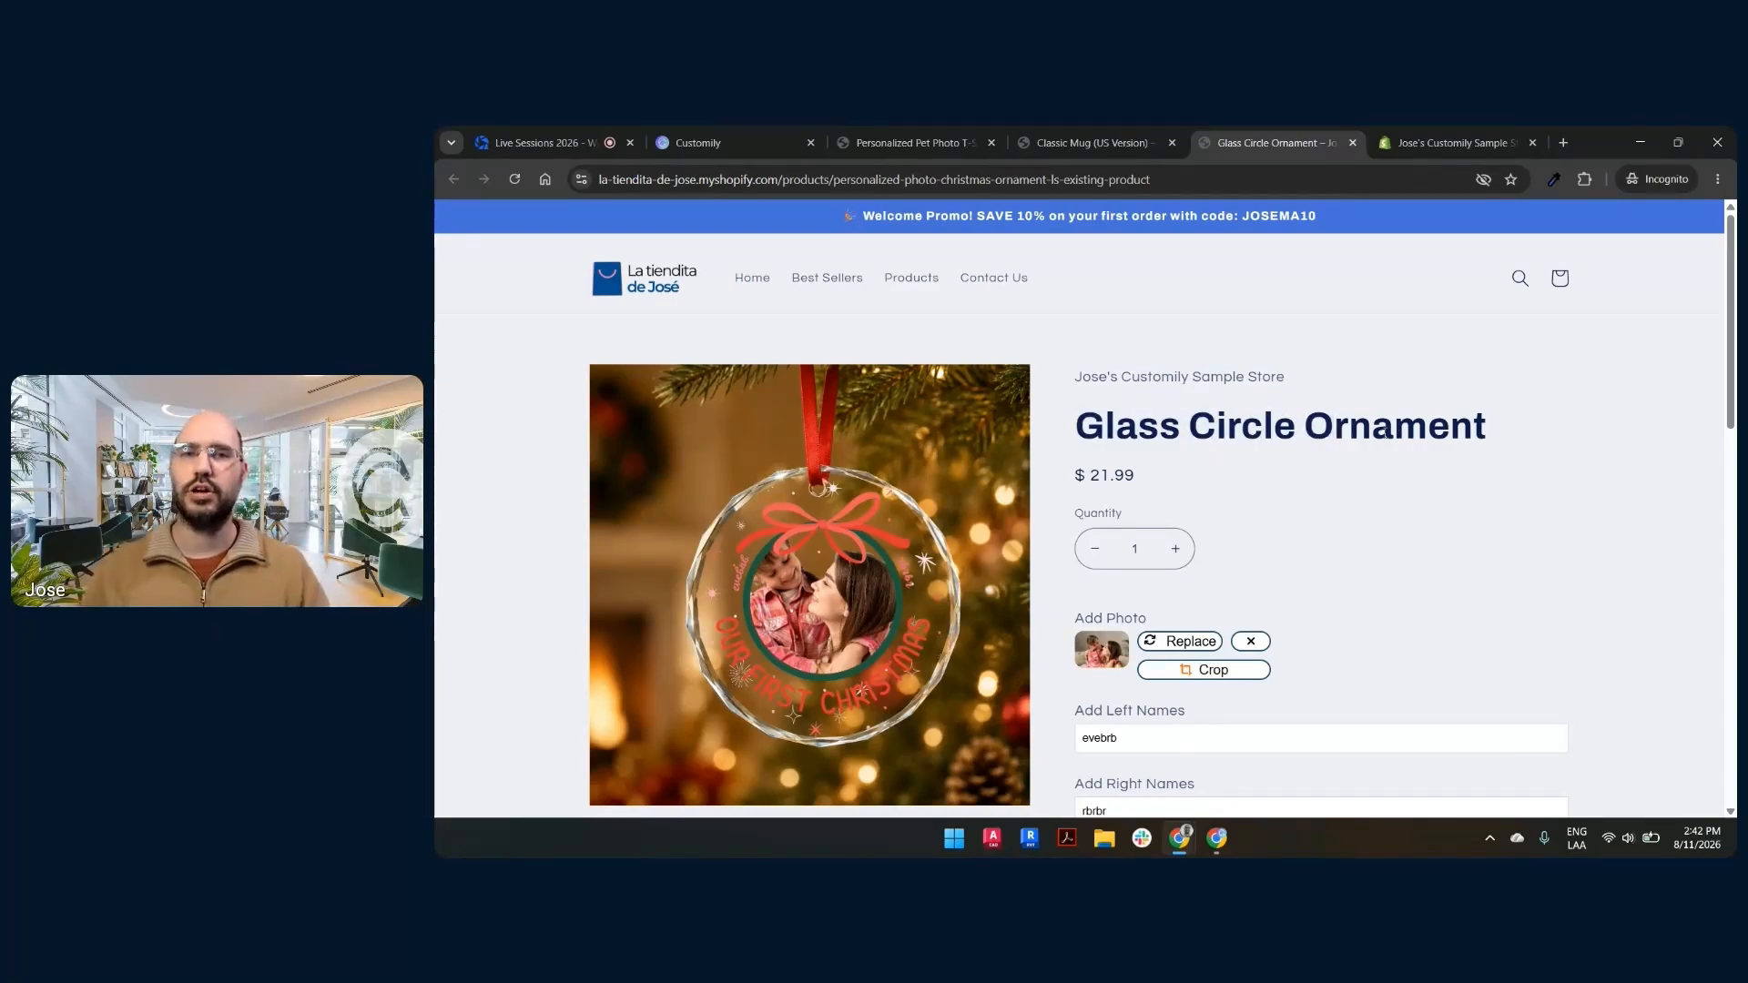